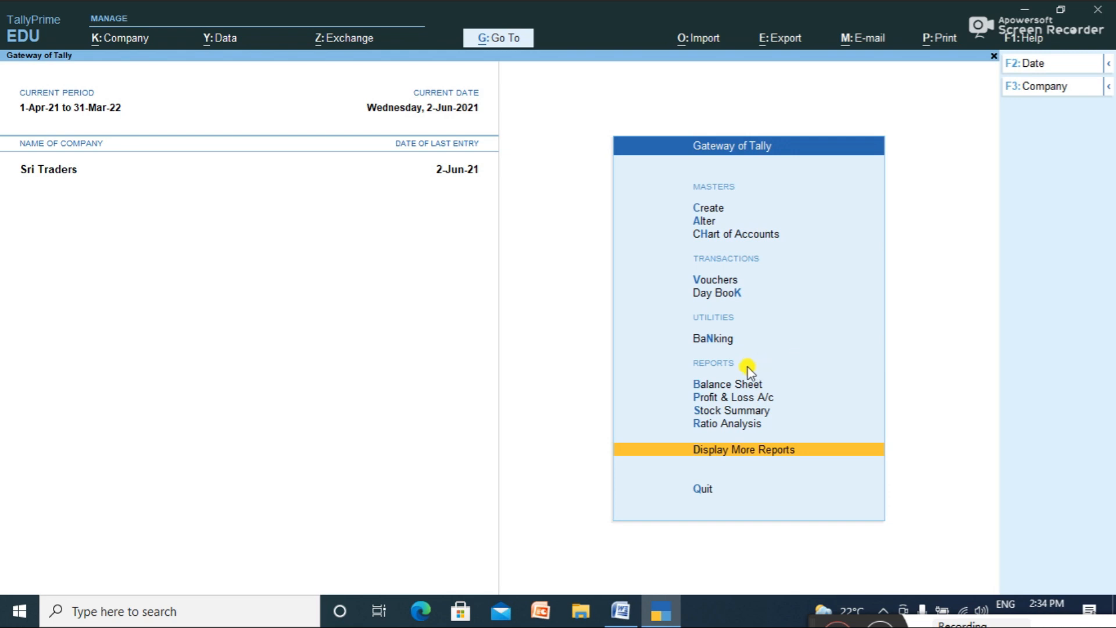
Open the balance sheet in detailed form and drill into Duties & Taxes under Current Liabilities to check the tax balances.
left_click(738, 383)
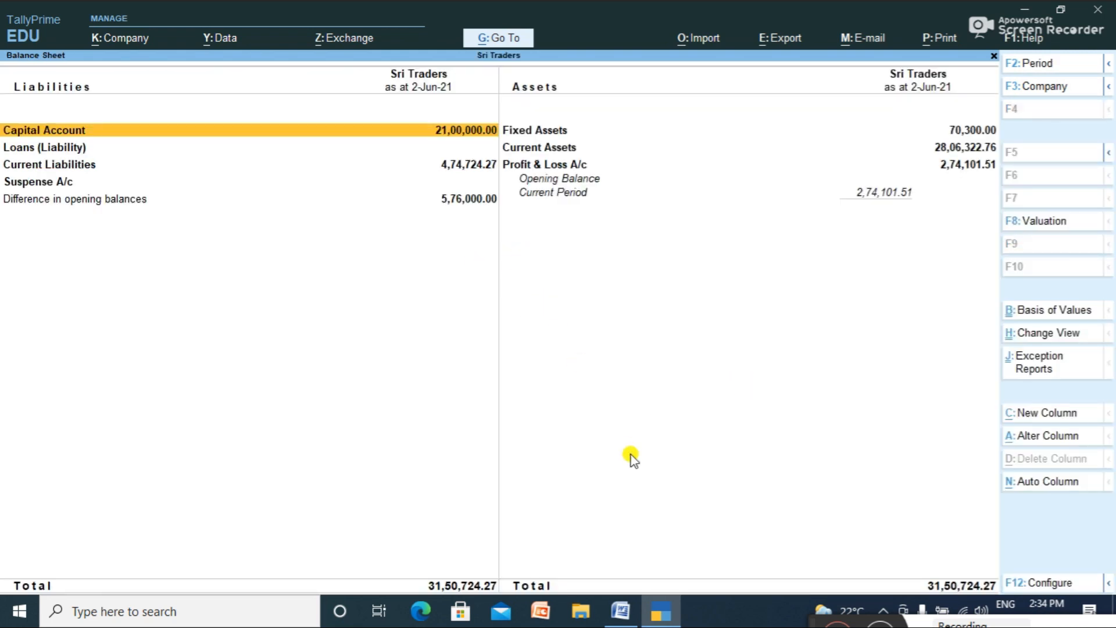
key("alt+F5")
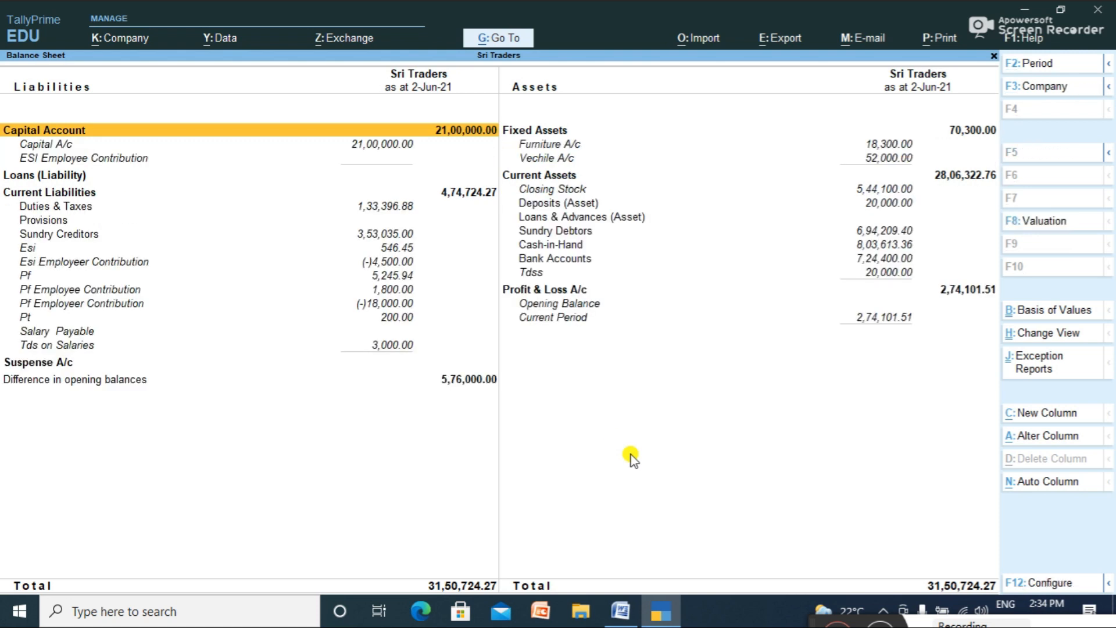
key("Down")
key("Down")
key("Down")
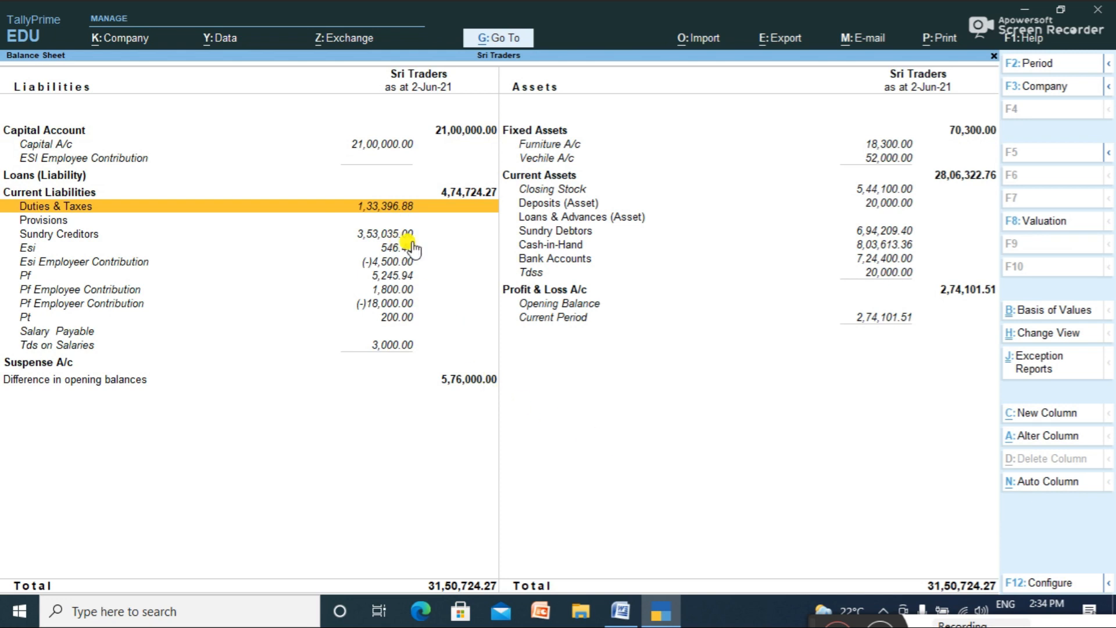
key("Return")
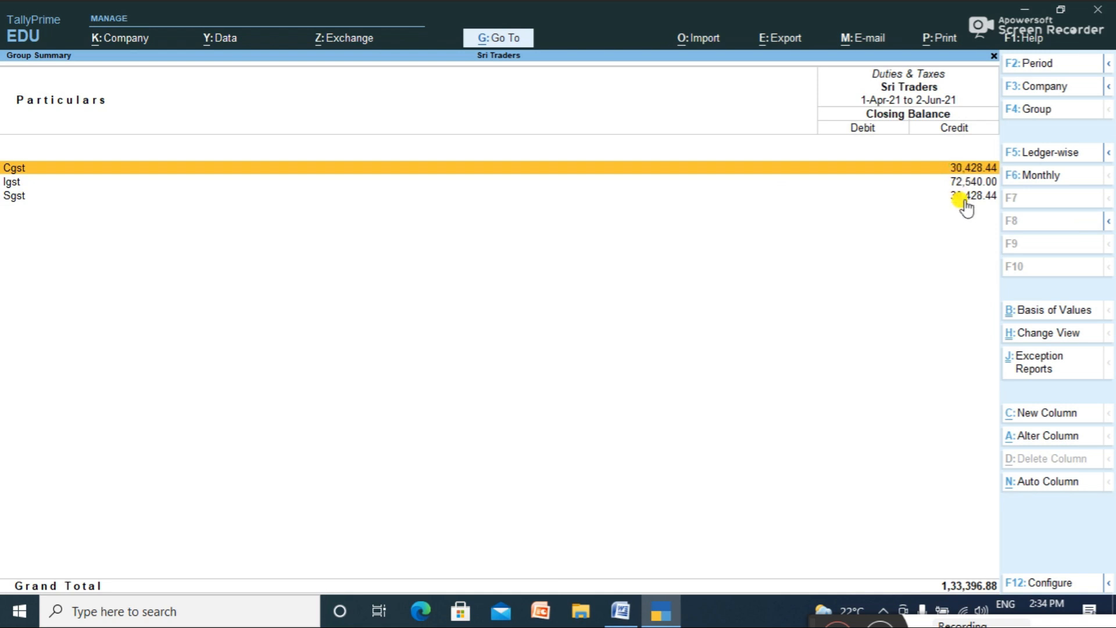
Review the Cgst ledger's monthly summary for May and June, and return to the Gateway of Tally.
key("Down")
key("Up")
key("Return")
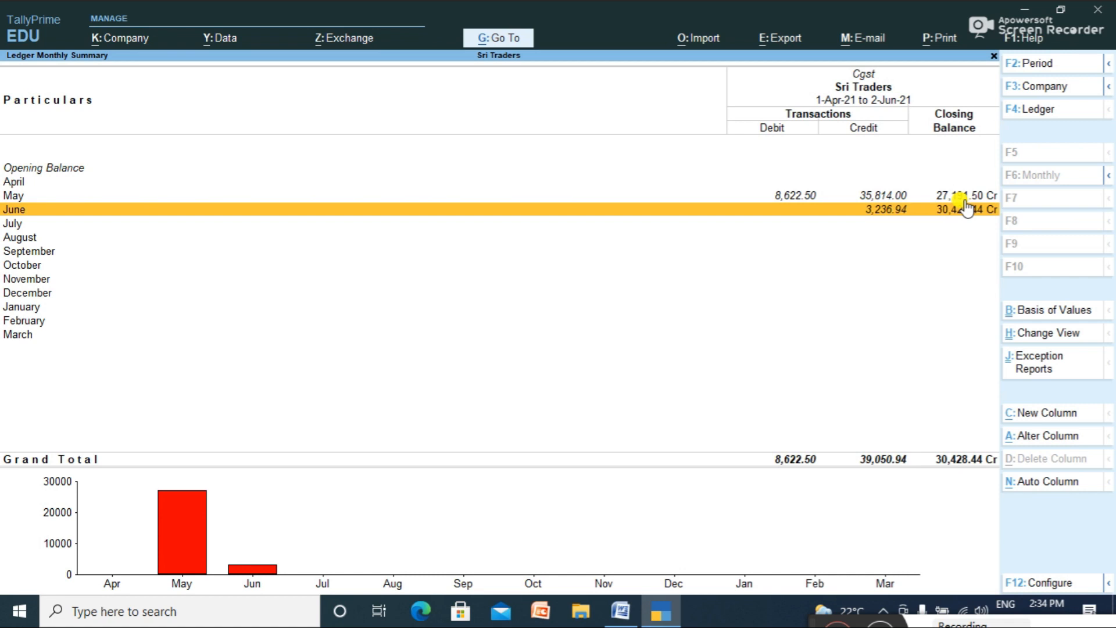
key("Up")
key("Down")
key("Escape")
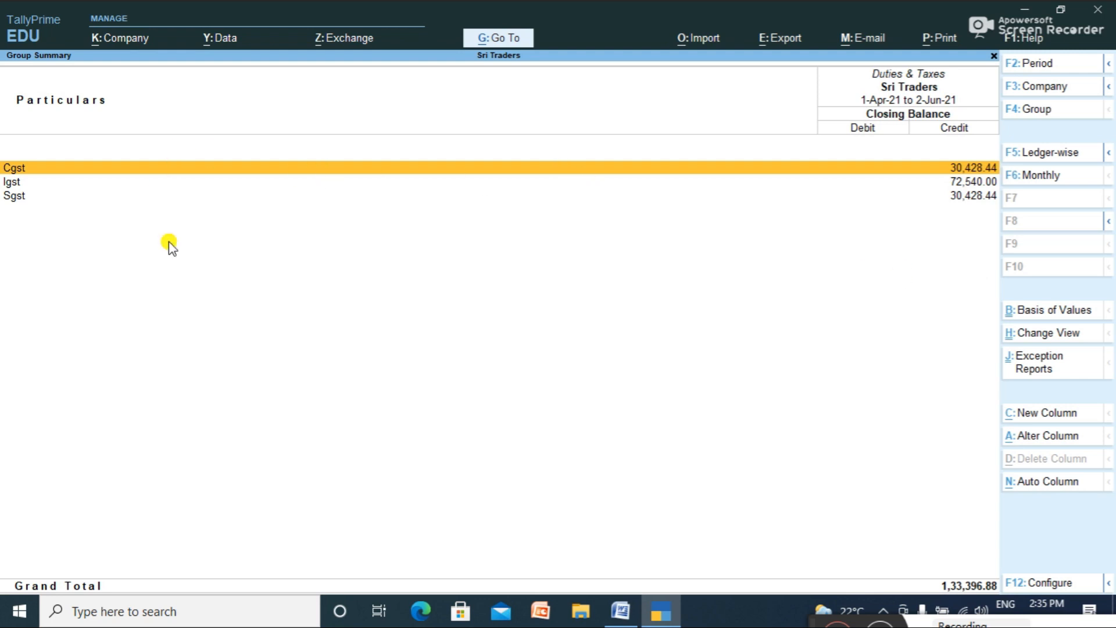
key("Escape")
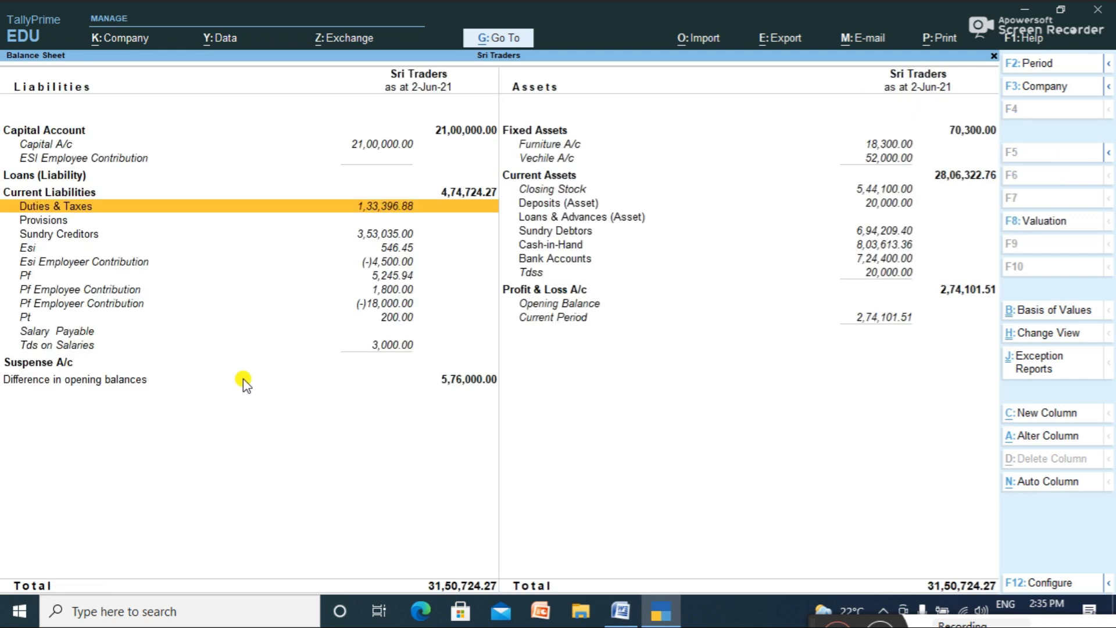
key("Escape")
key("Escape")
key("n")
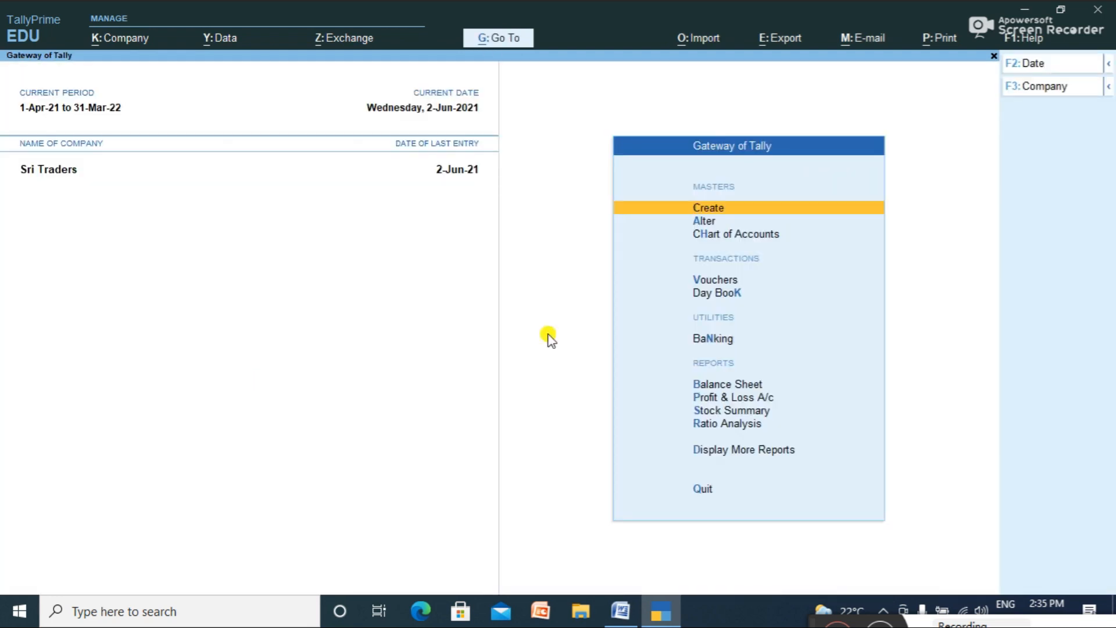
Start a new ledger named Late Fee and place it under the Indirect Expenses group.
left_click(729, 211)
key("Down")
key("Return")
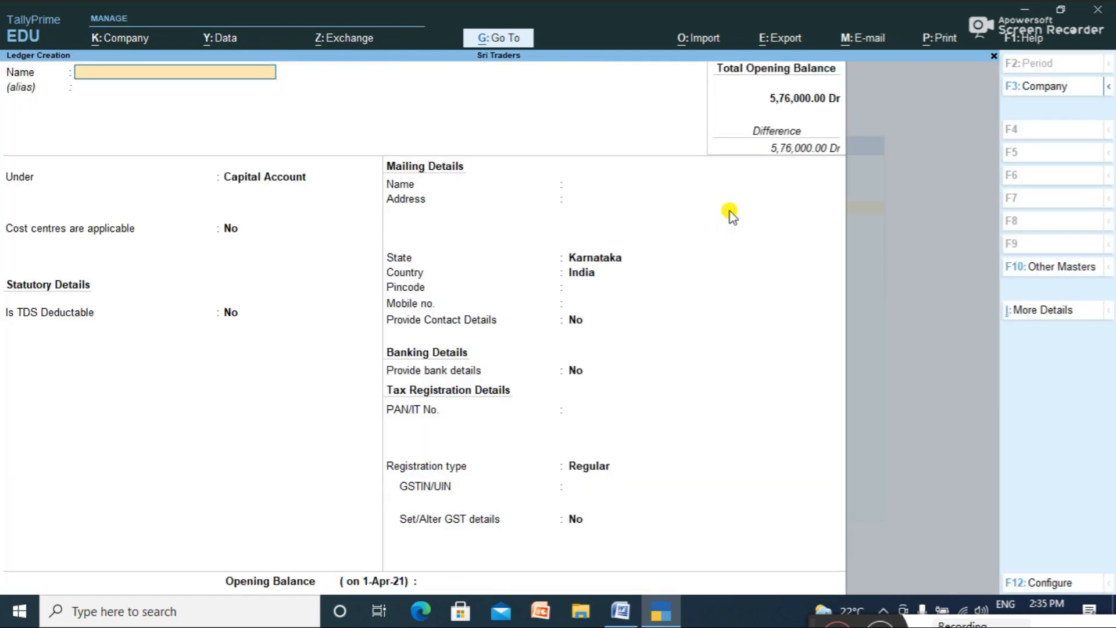
type("Late fee")
key("Return")
type("In")
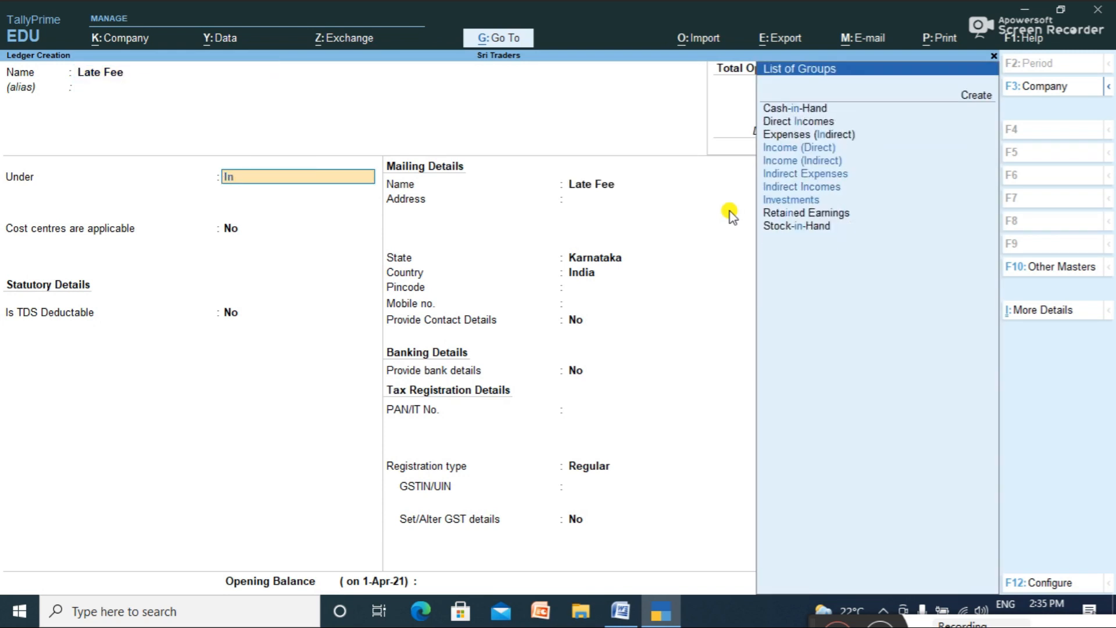
key("Down")
key("Down")
key("Return")
Set GST applicability of the Late Fee ledger to Not Applicable and save the ledger.
key("Return")
key("Return")
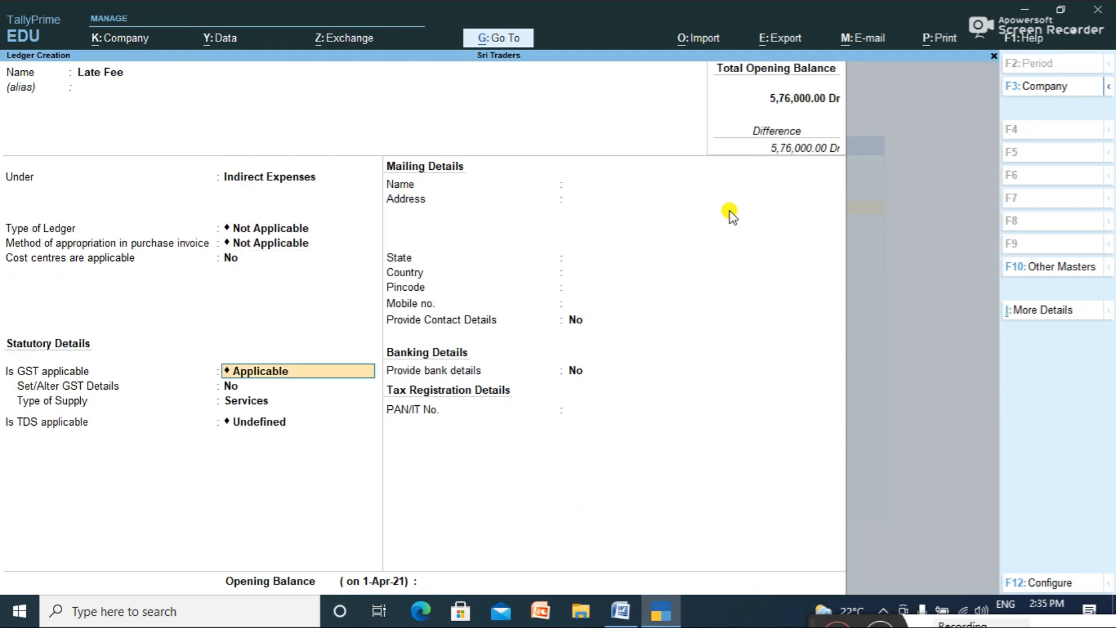
key("BackSpace")
key("BackSpace")
key("Return")
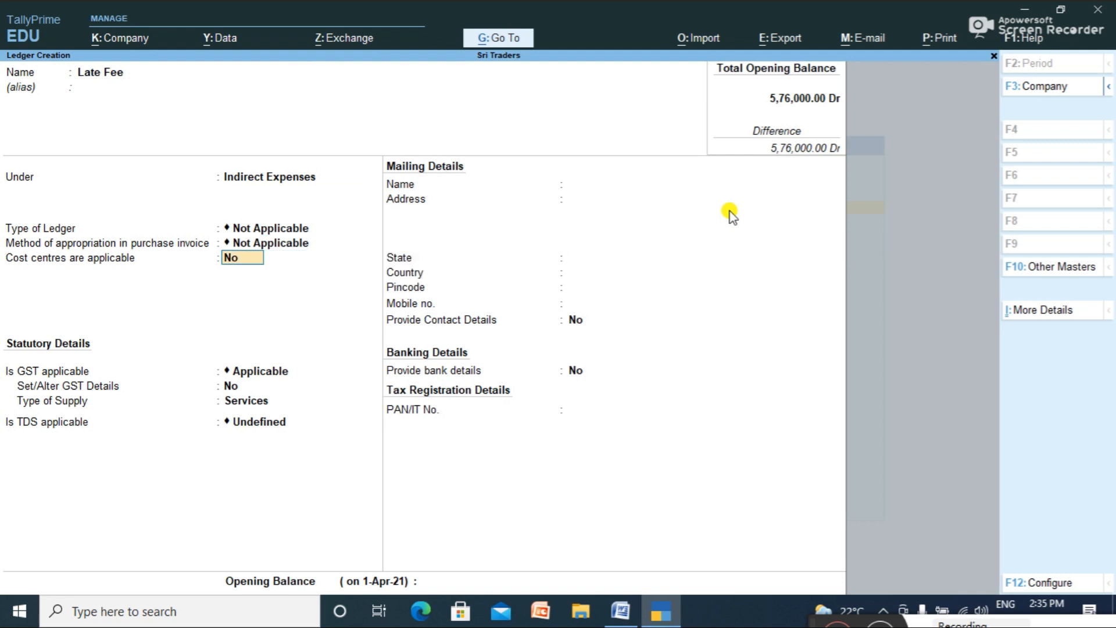
key("Return")
type("No")
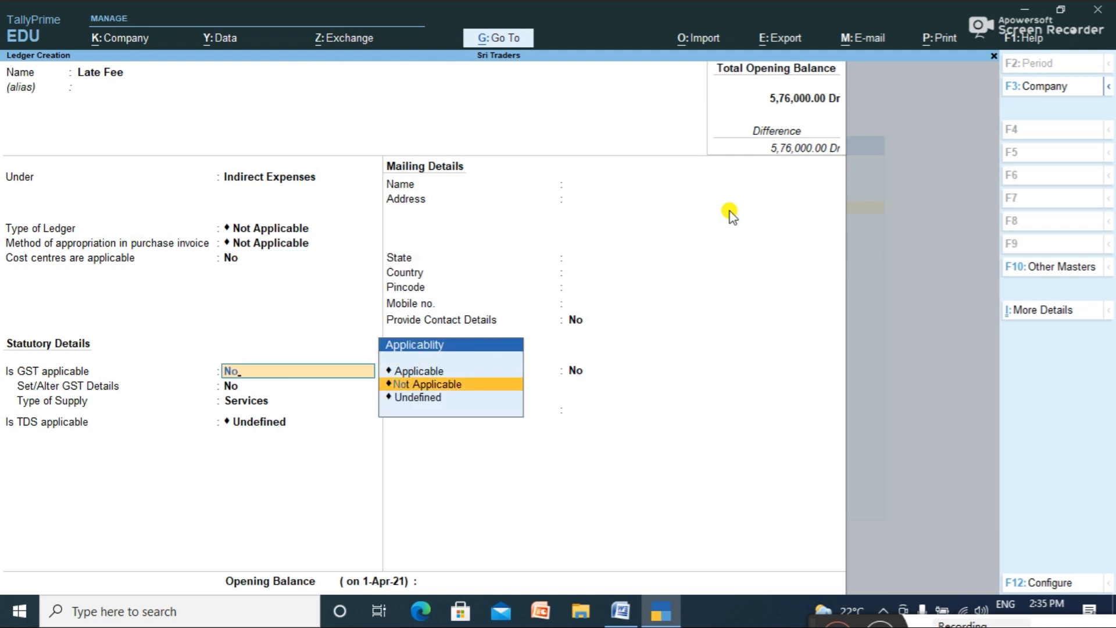
key("Return")
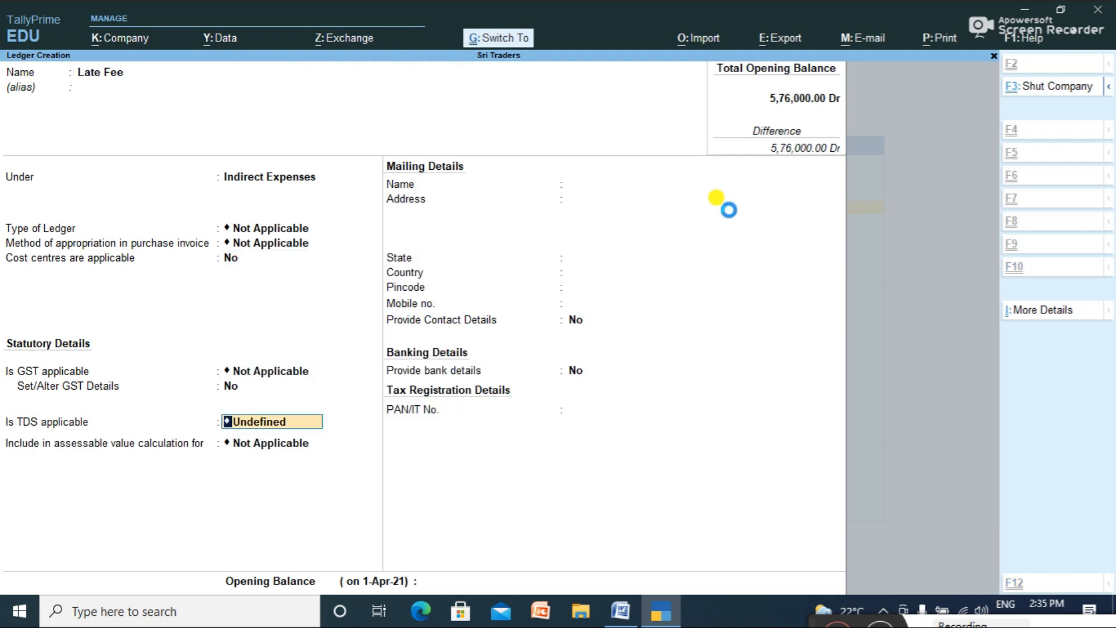
key("ctrl+a")
Create a ledger named Interest under Indirect Expenses with GST set to Not Applicable, and save it.
type("Interes")
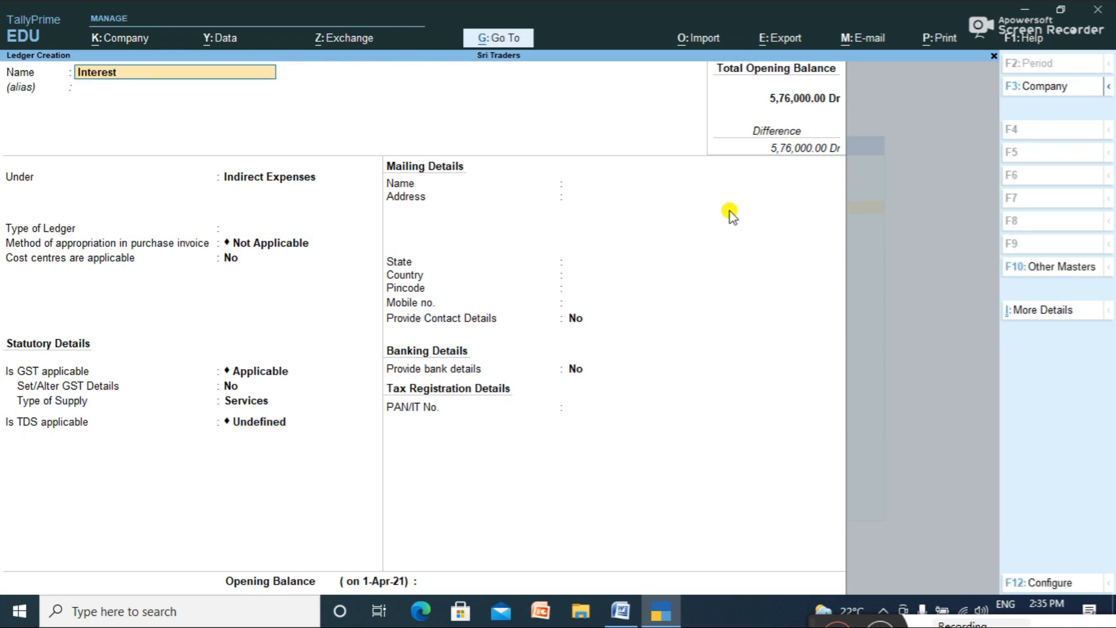
type("t")
key("Return")
key("Return")
key("Return")
key("Return")
key("Return")
key("Return")
key("Return")
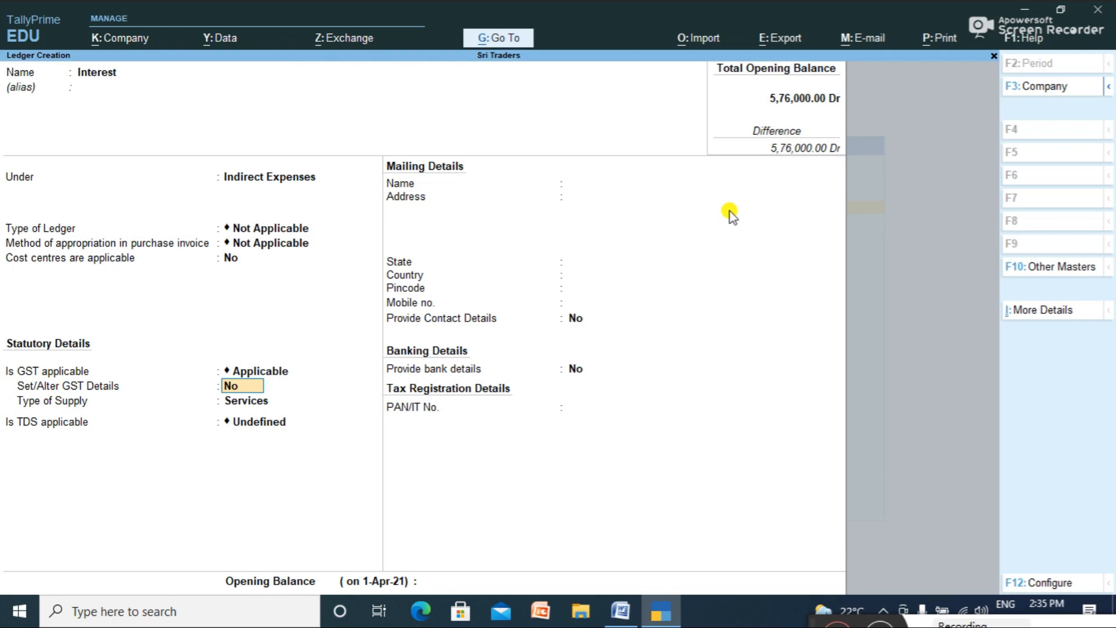
key("BackSpace")
key("Down")
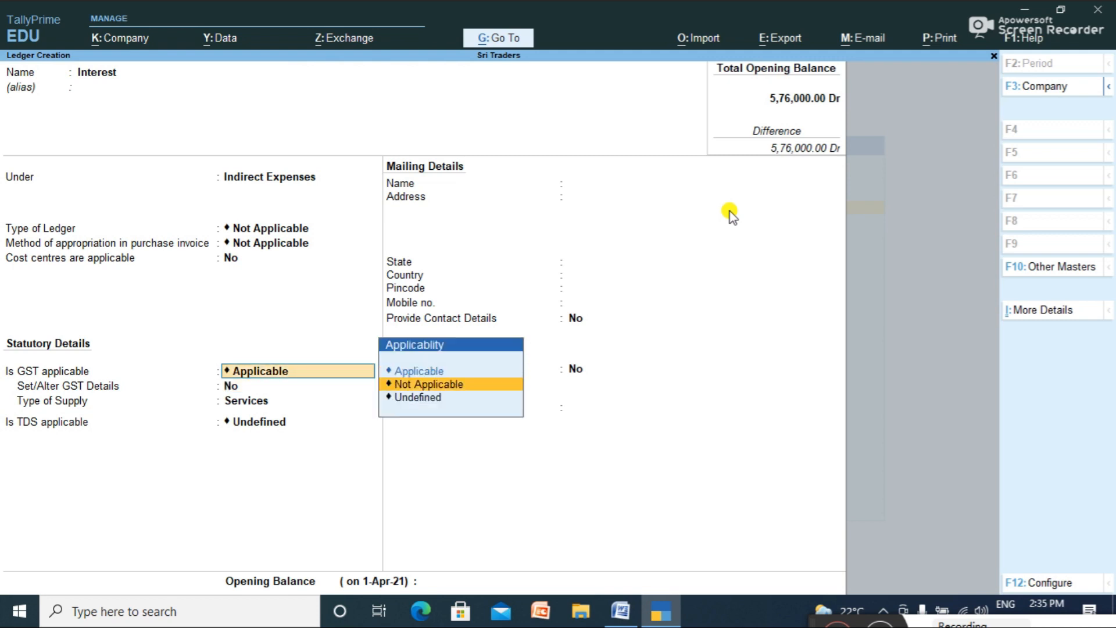
key("Return")
key("alt")
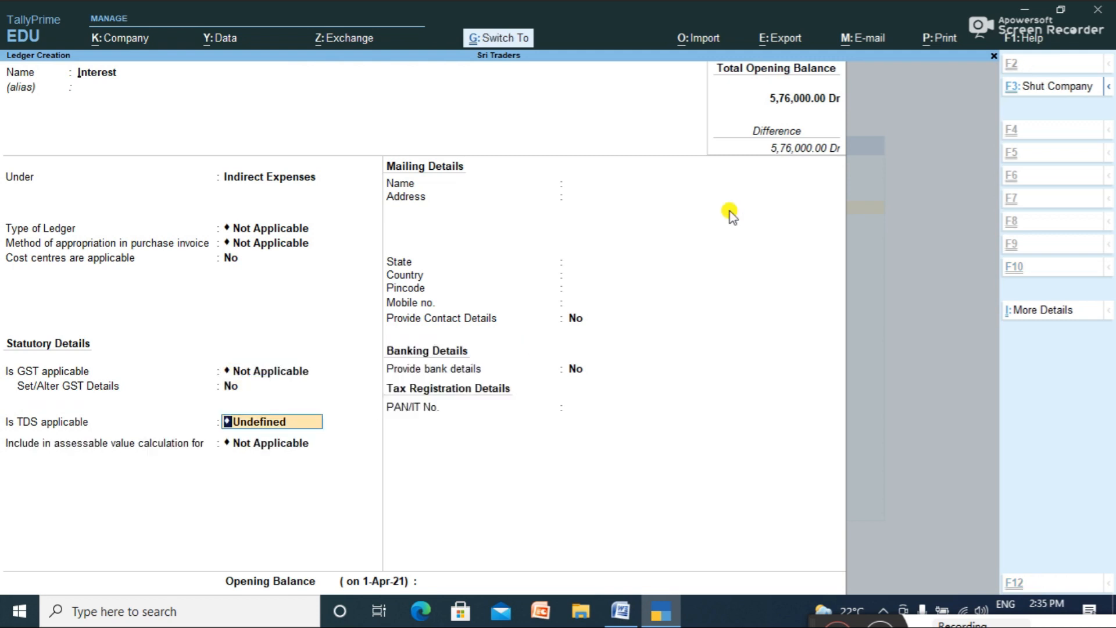
key("ctrl+a")
Create a ledger named Penalaty under Indirect Expenses with GST set to Not Applicable, and save it.
type("Penalaty")
key("Return")
key("Return")
key("Return")
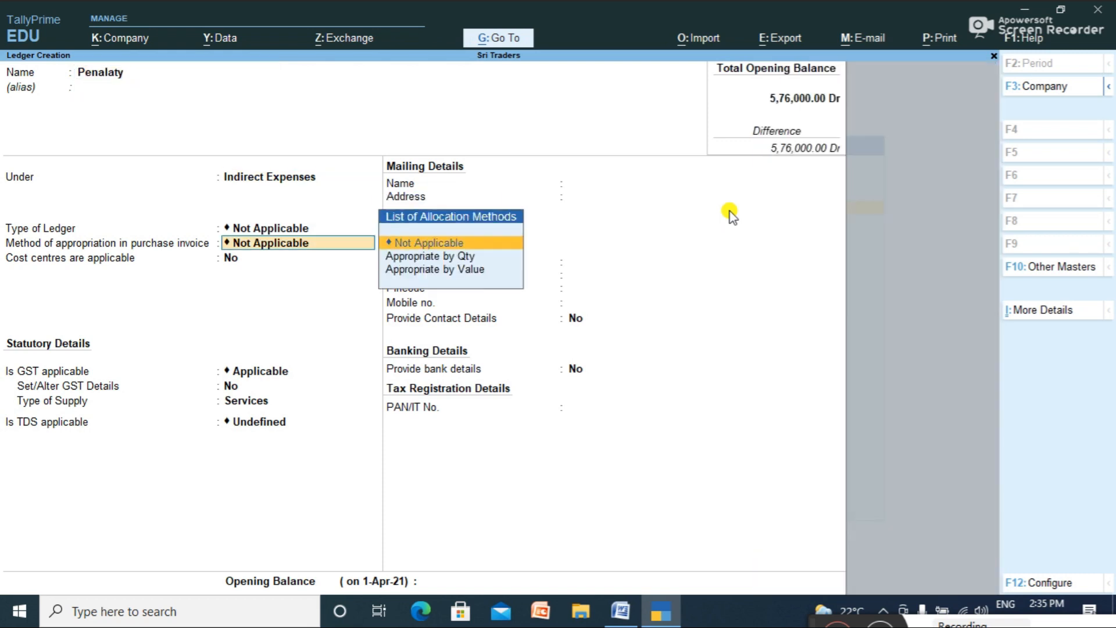
key("Return")
key("Return")
type("No")
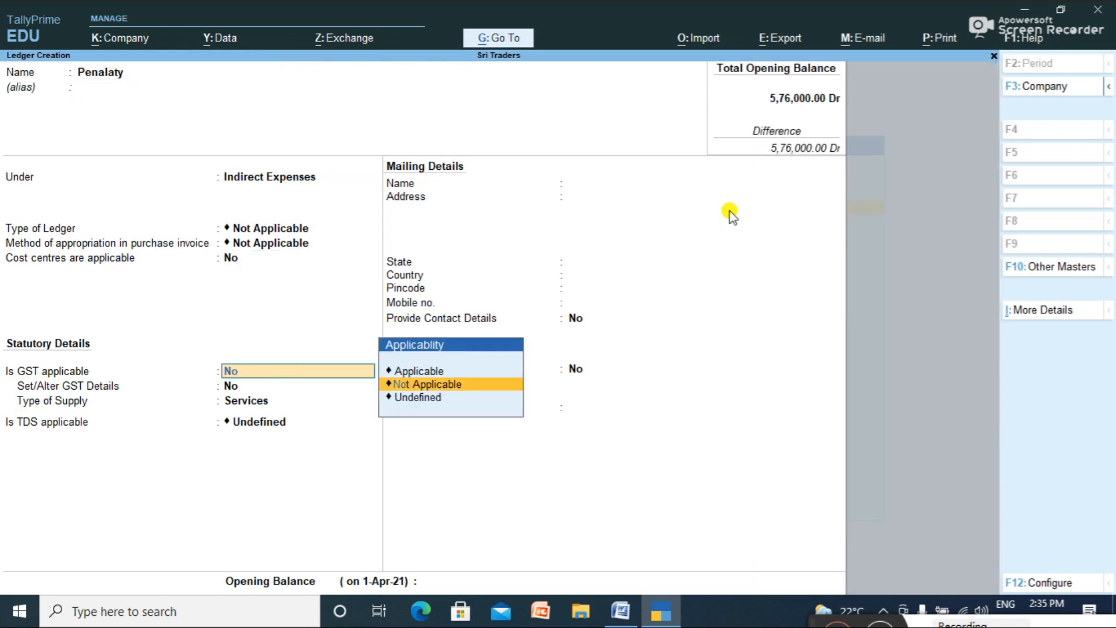
key("Return")
key("Return")
key("Return")
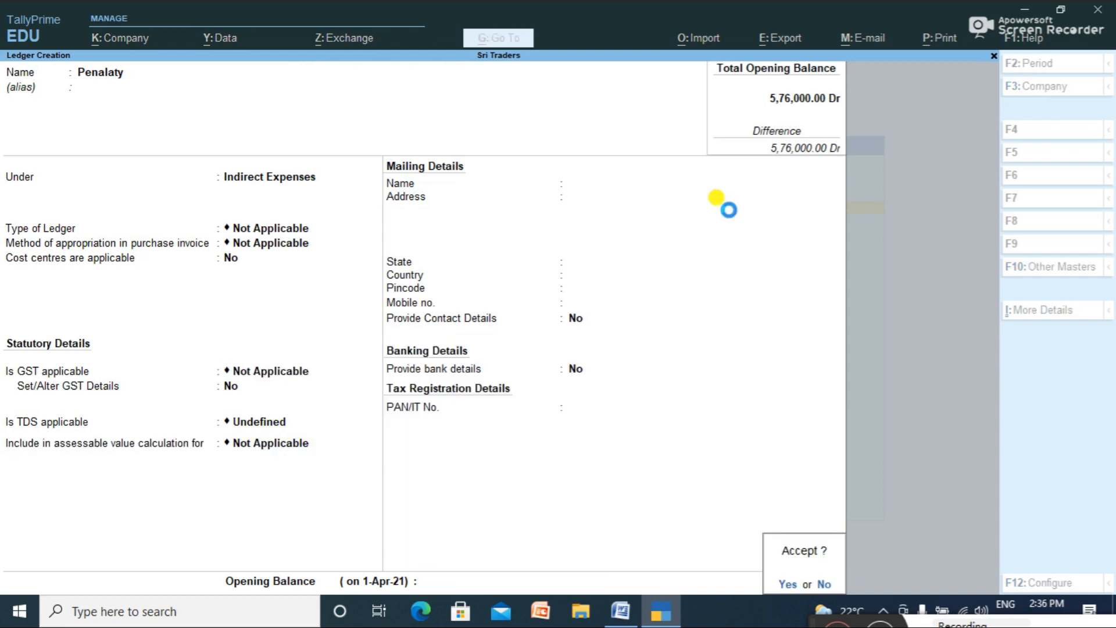
key("Return")
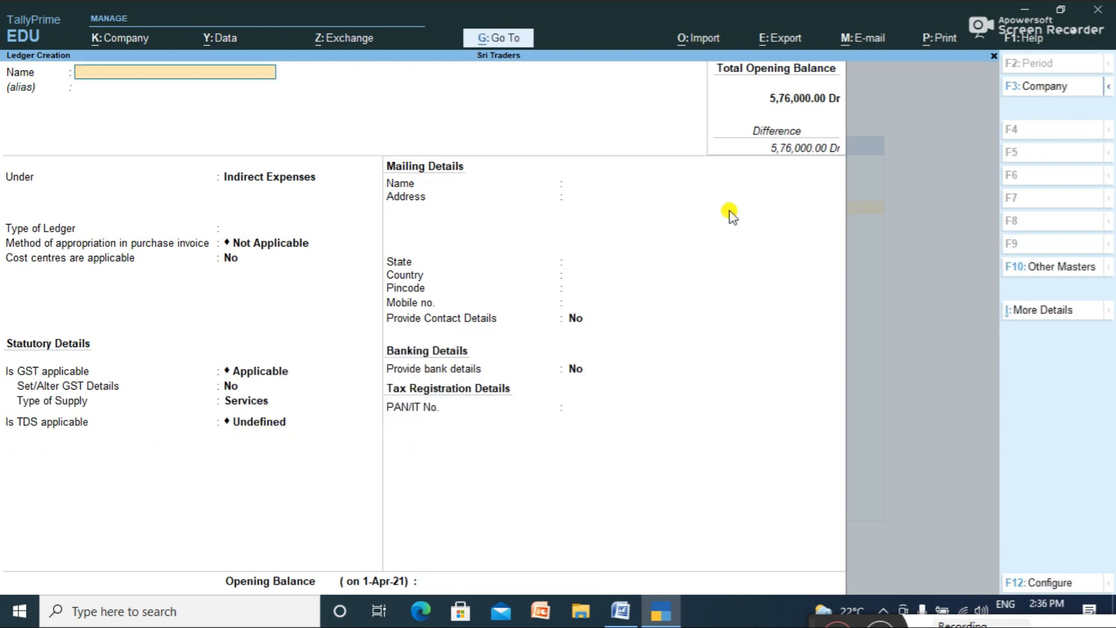
Create a ledger named GST Payable under the Provisions group, save it, and leave ledger creation for the Gateway of Tally.
type("GST Payable")
key("Return")
type("P")
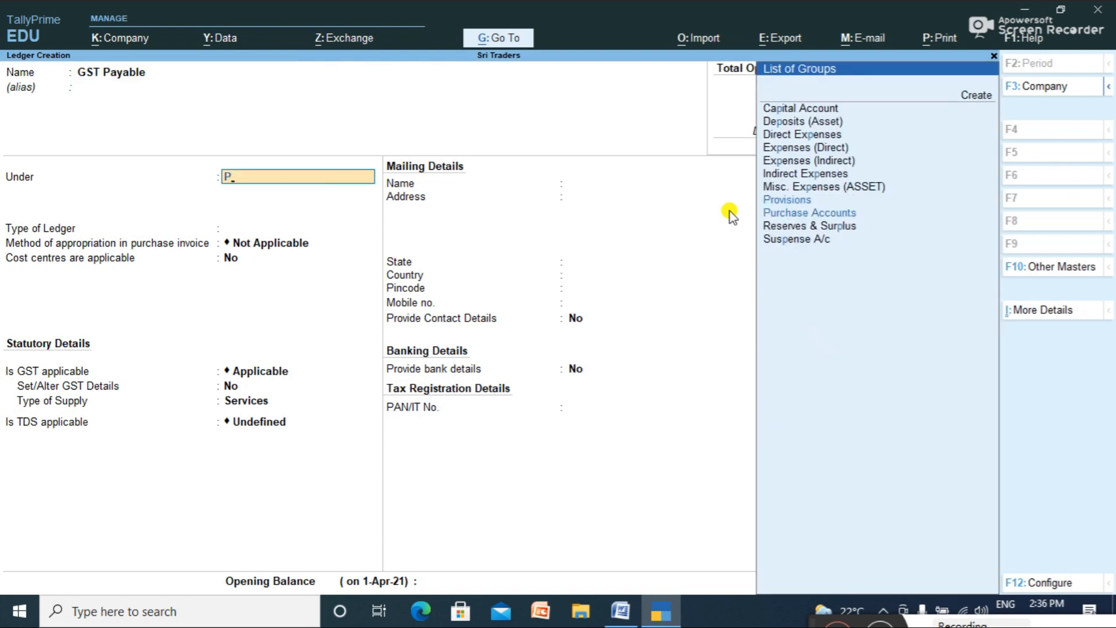
type("r")
key("Return")
key("Return")
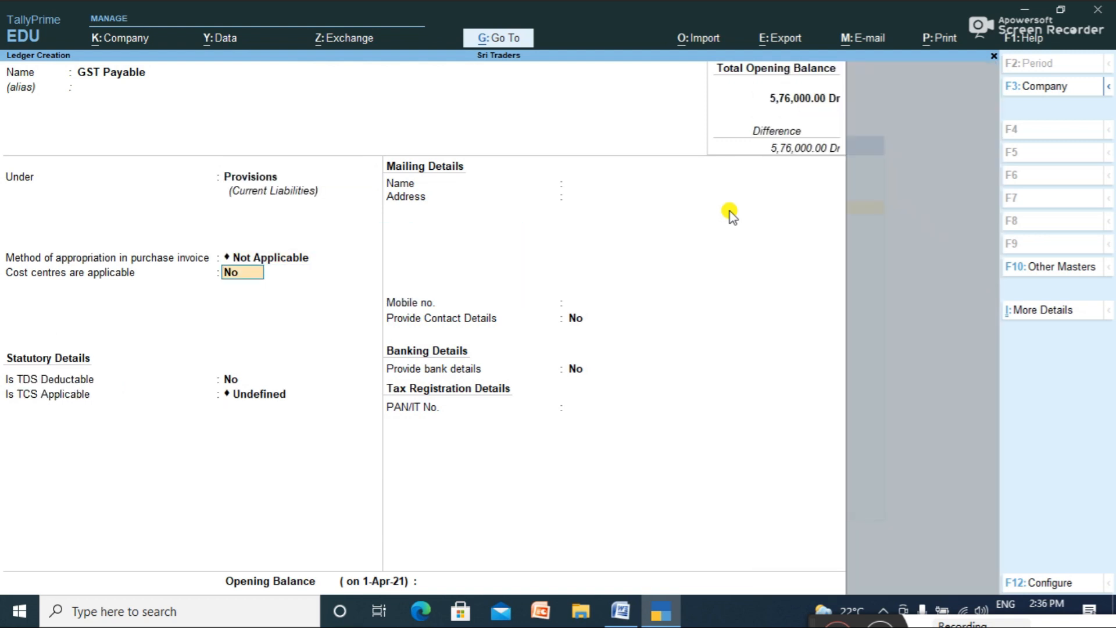
key("ctrl+a")
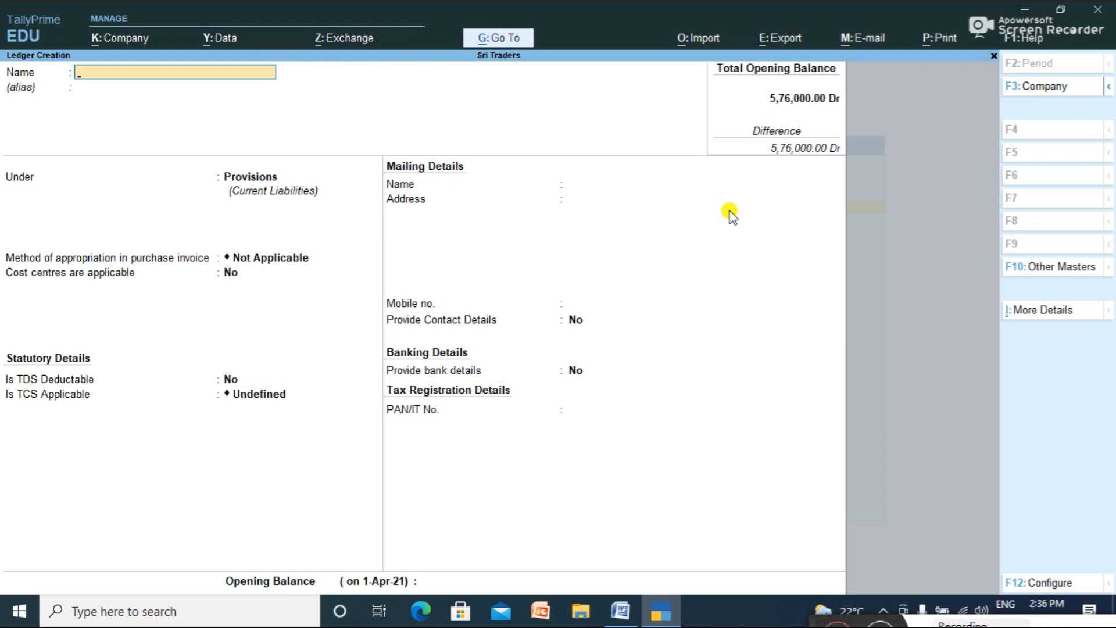
key("Escape")
key("Return")
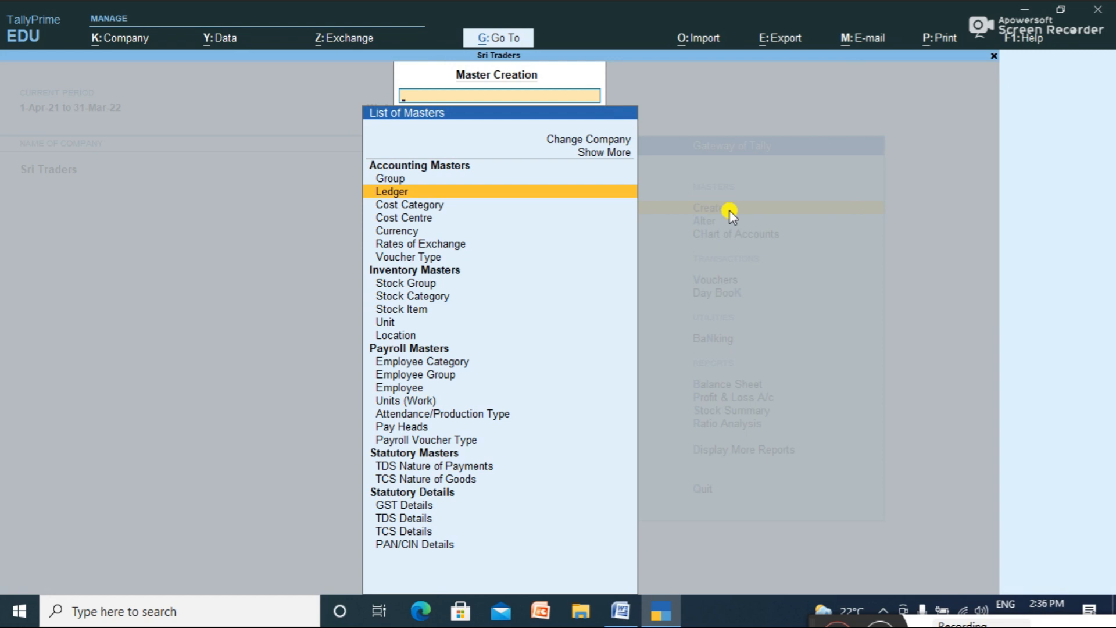
key("Escape")
Check the GST payment notes in Word, and start a journal voucher dated 1-7-2021 in TallyPrime.
key("alt+Tab")
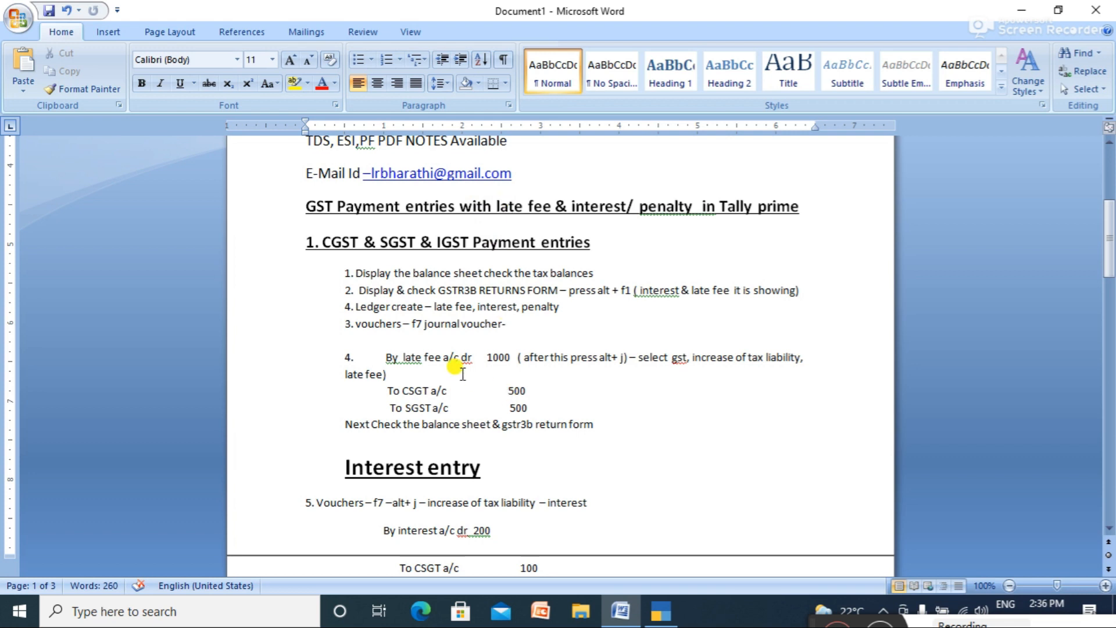
key("alt+Tab")
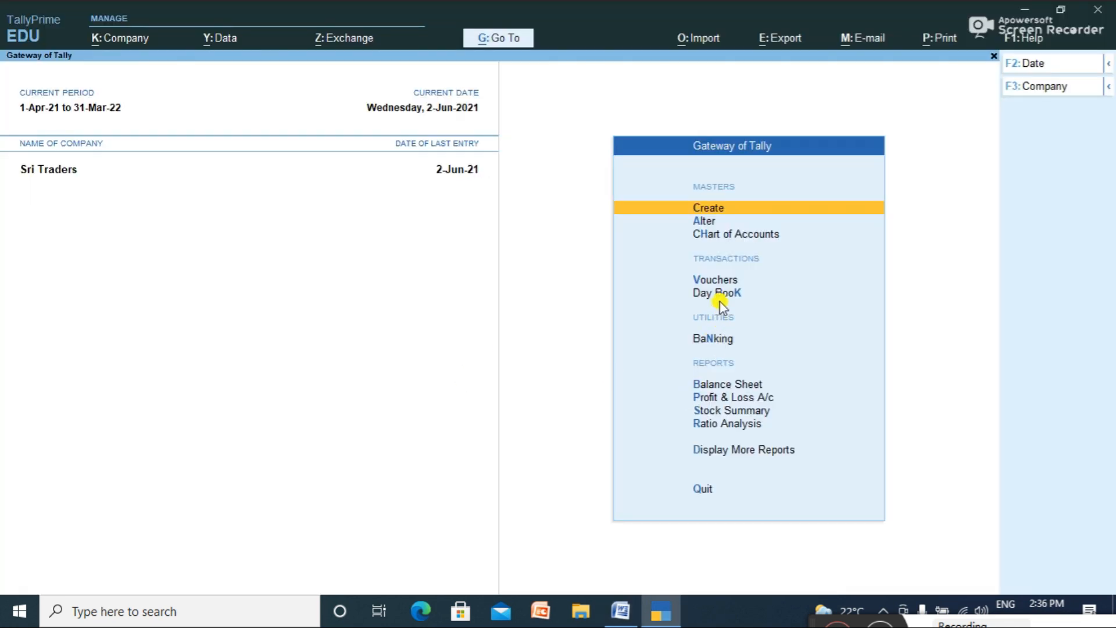
left_click(720, 281)
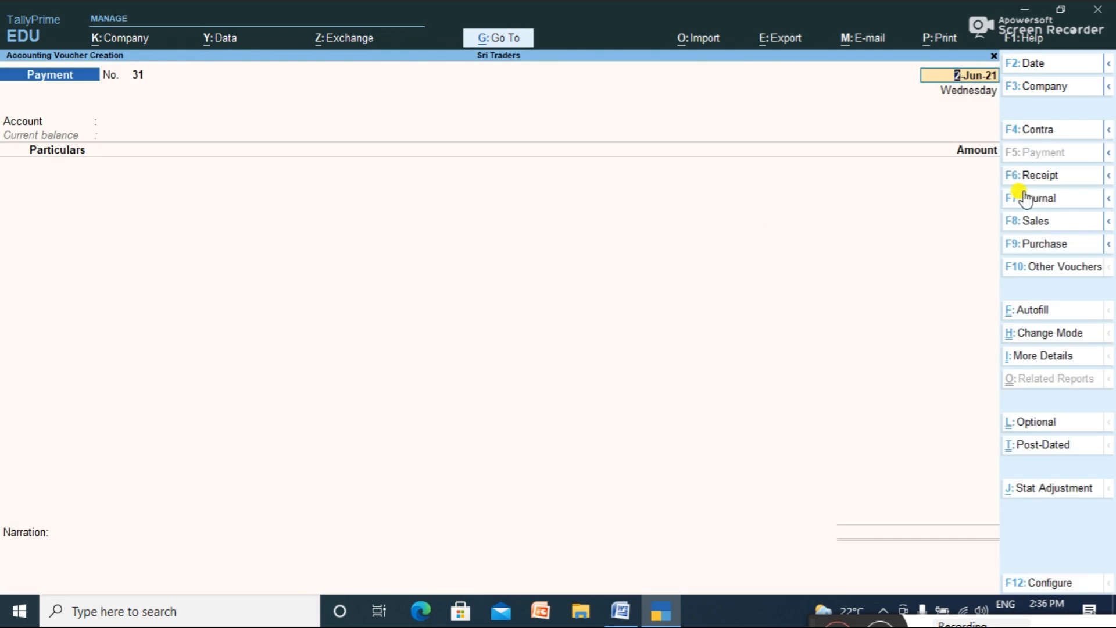
left_click(1047, 197)
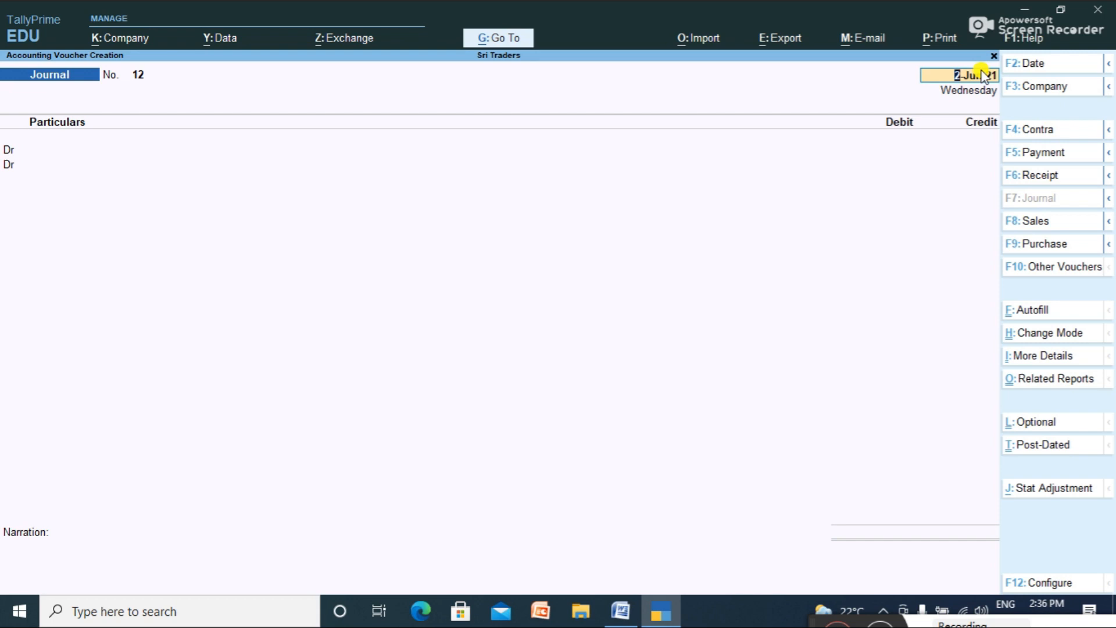
left_click(1024, 65)
type("1-7-2021")
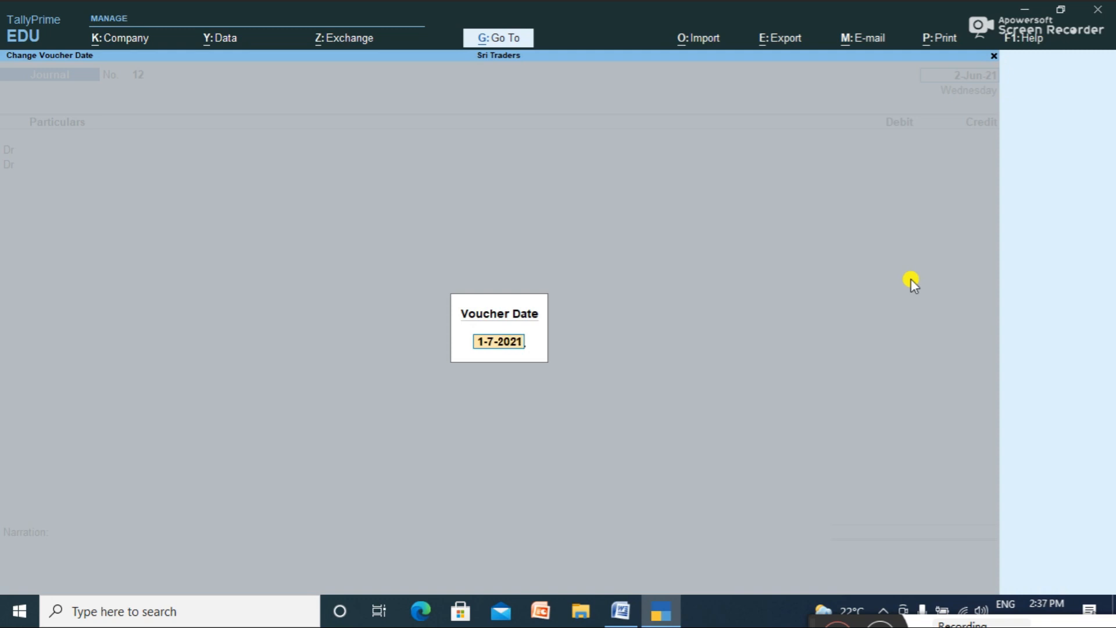
key("Return")
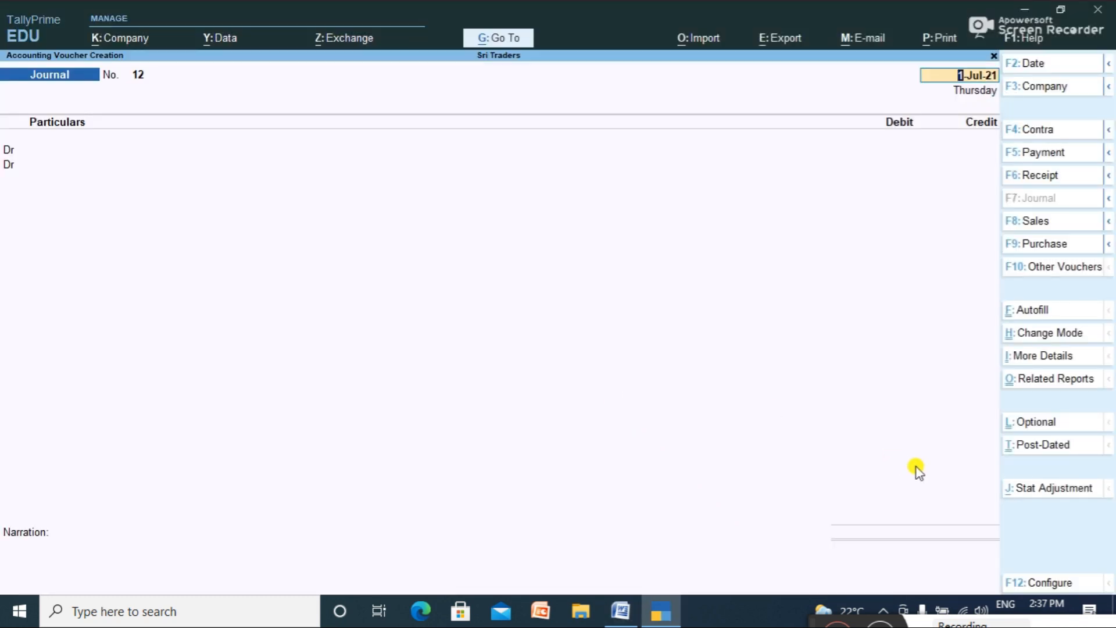
Set the journal's statutory adjustment to GST, with nature Increase of Tax Liability and additional details Late Fees.
left_click(1046, 490)
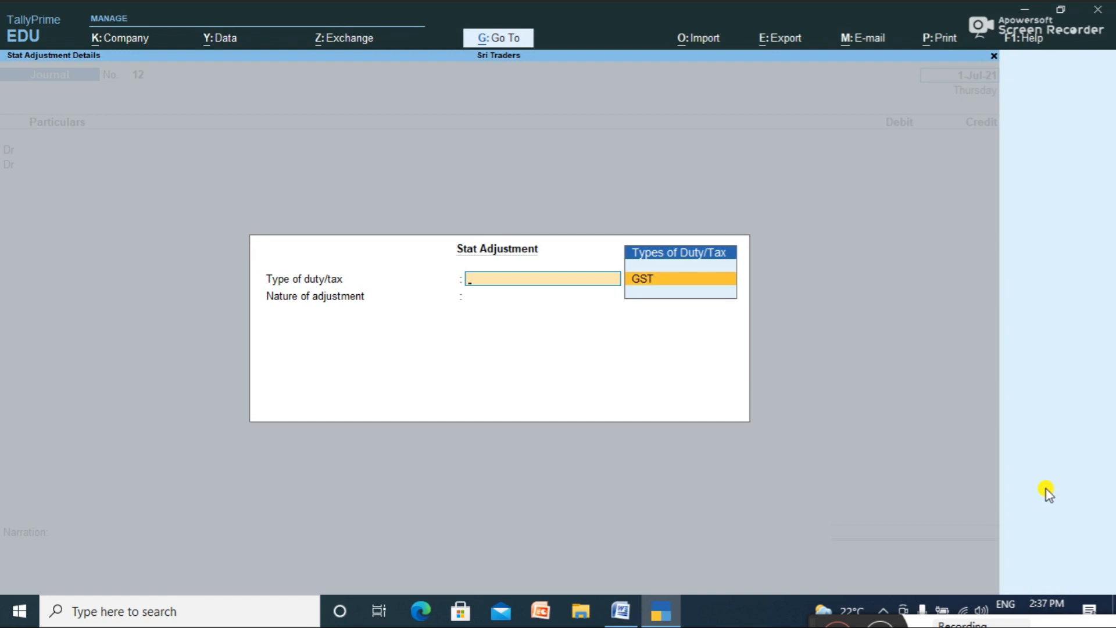
key("Return")
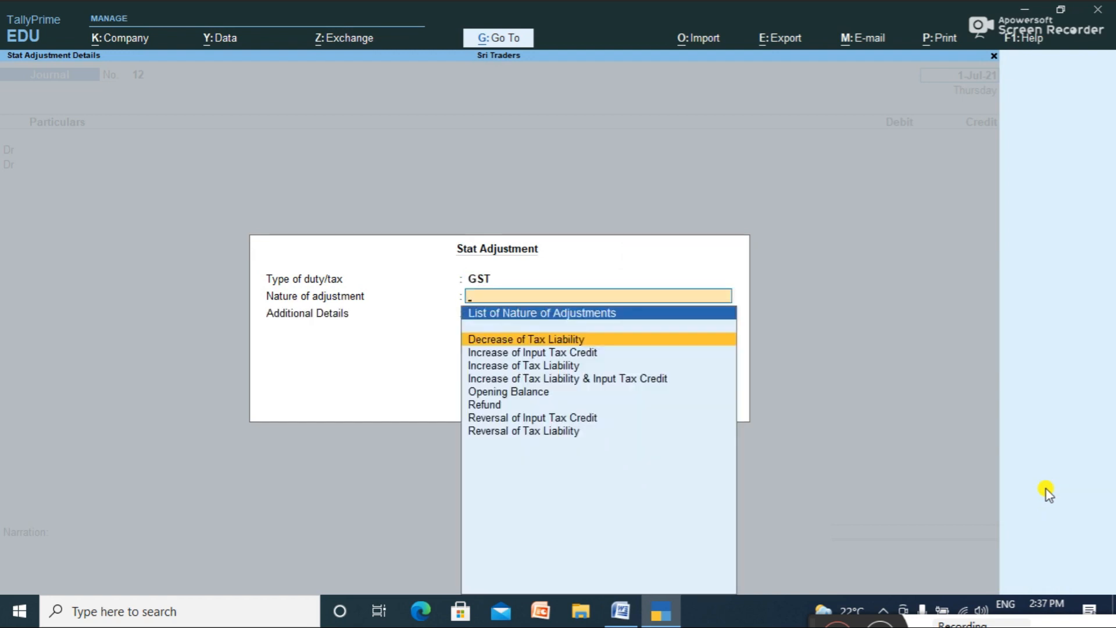
key("Down")
key("Down")
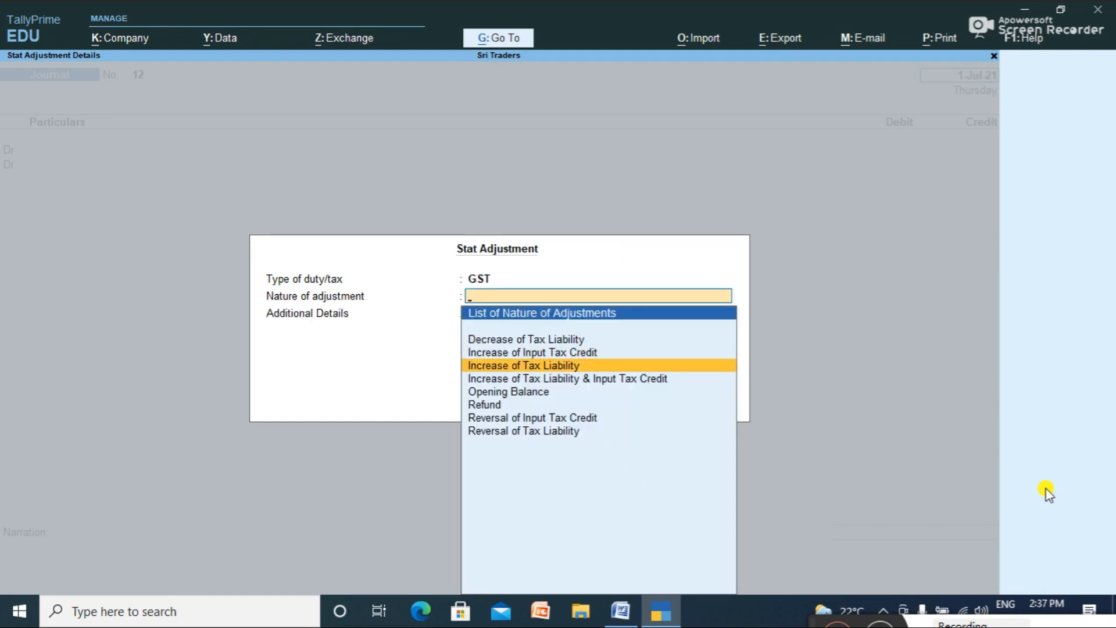
key("Return")
key("Down")
key("Down")
key("Down")
key("Down")
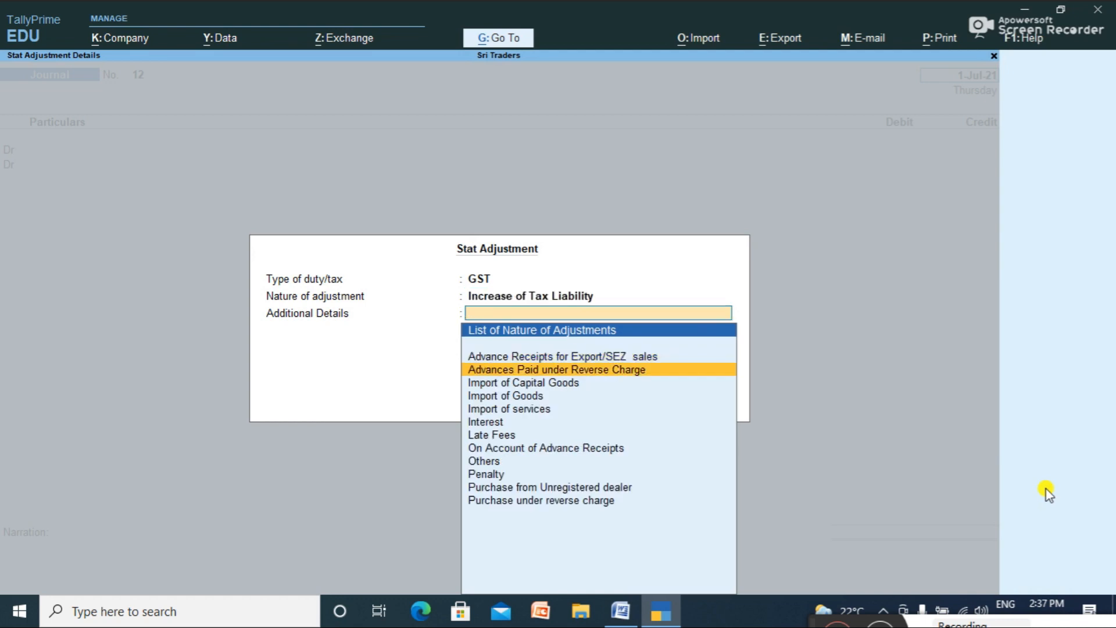
key("Down")
key("Down")
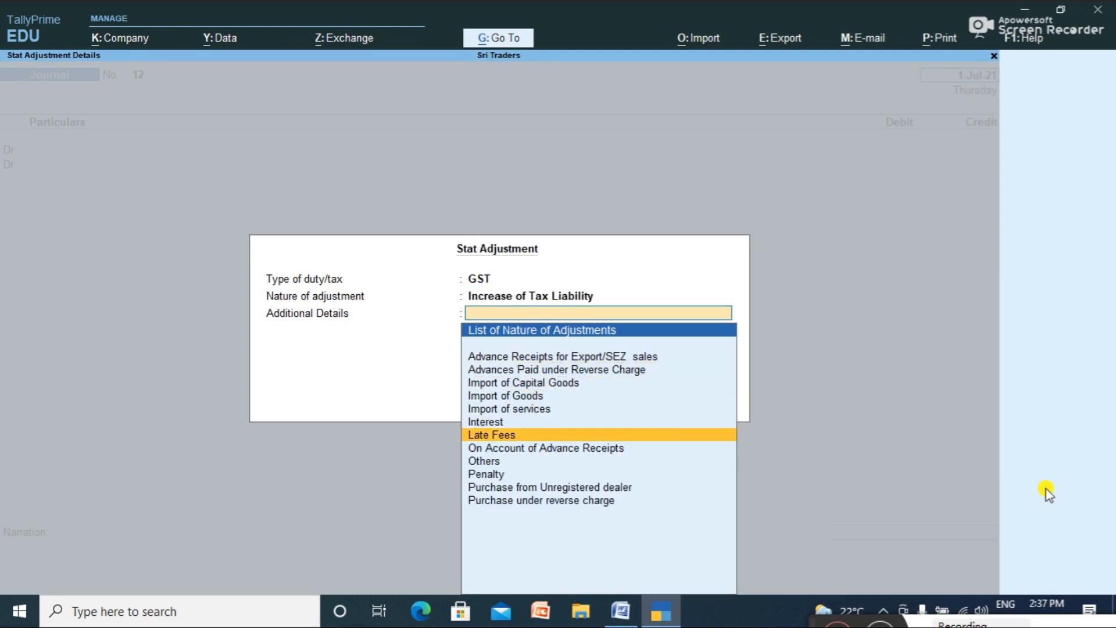
key("Down")
key("Down")
key("Down")
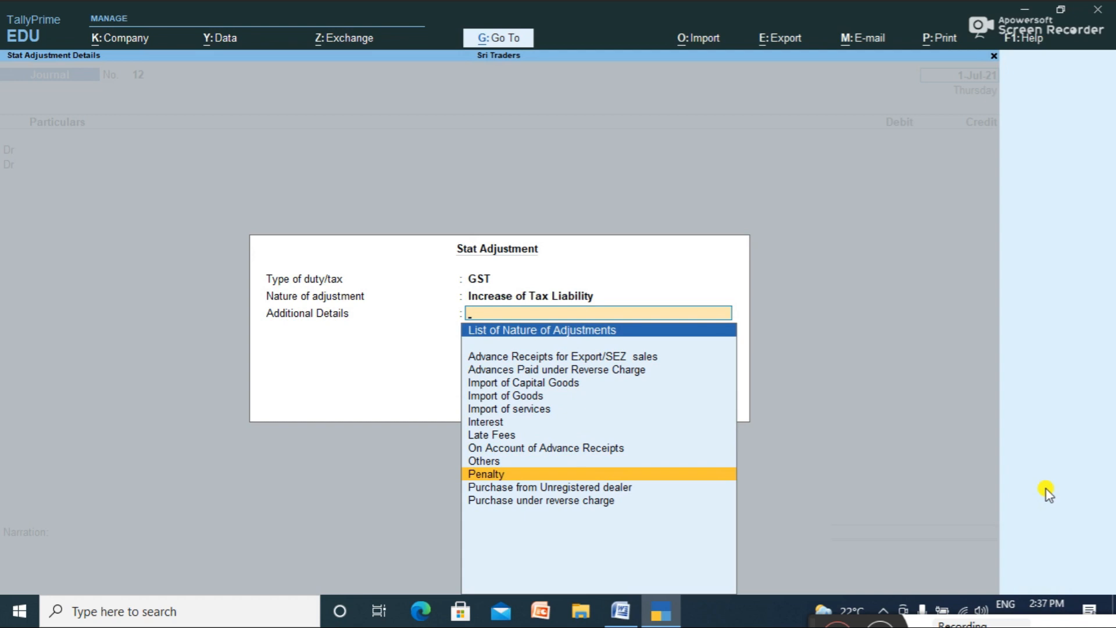
key("Up")
key("Up")
key("Up")
key("Up")
key("Down")
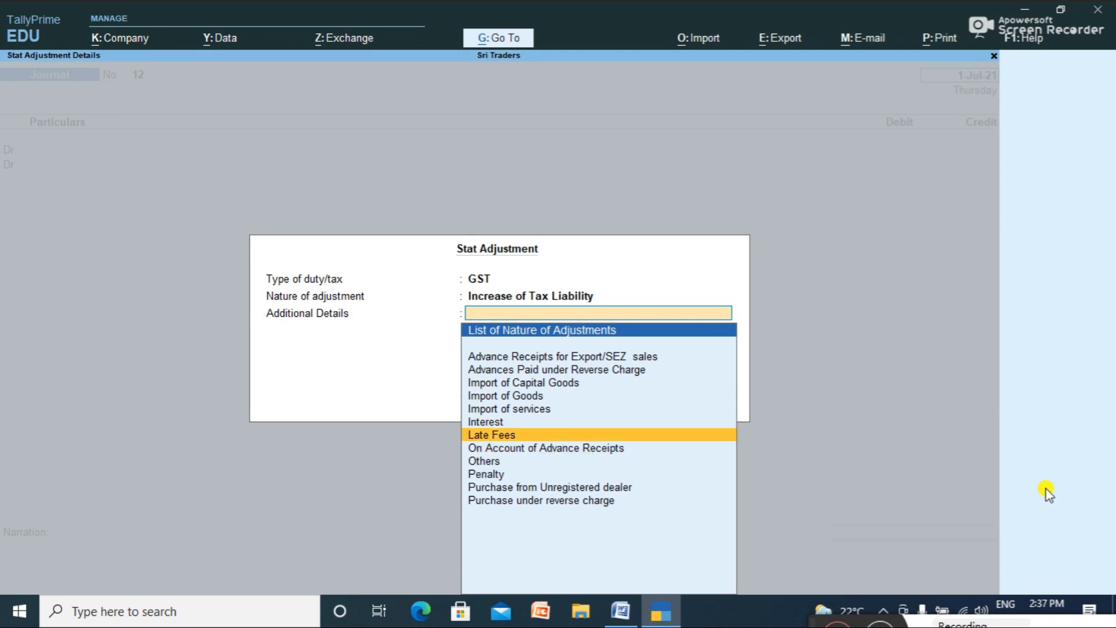
key("Return")
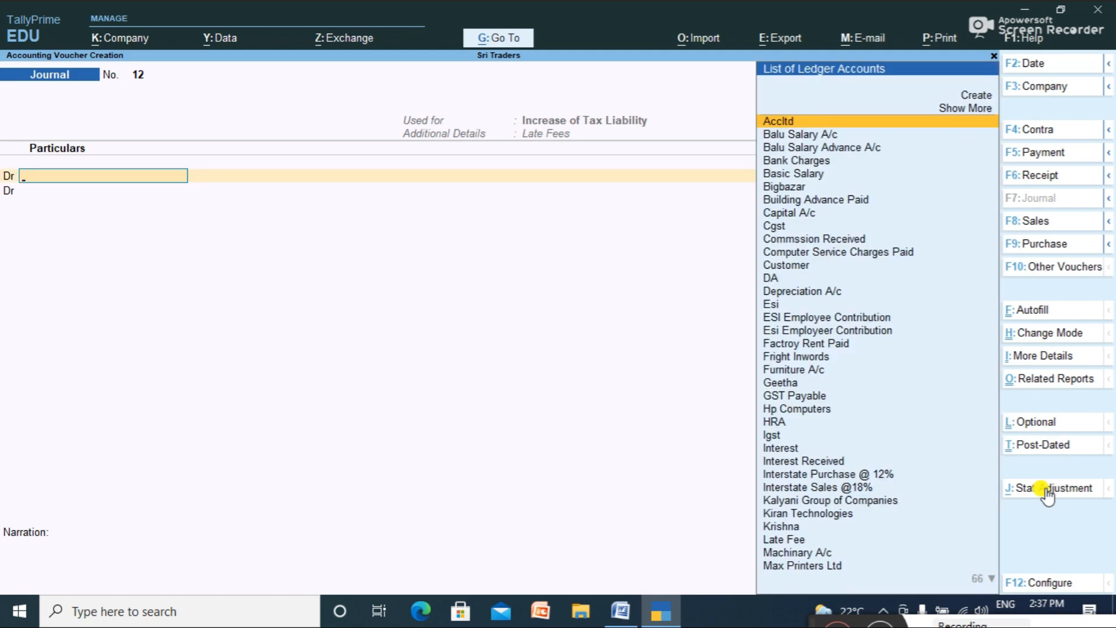
Check the late fee entry in the Word notes, and debit the Late Fee ledger with 1000 in the TallyPrime journal.
key("alt+Tab")
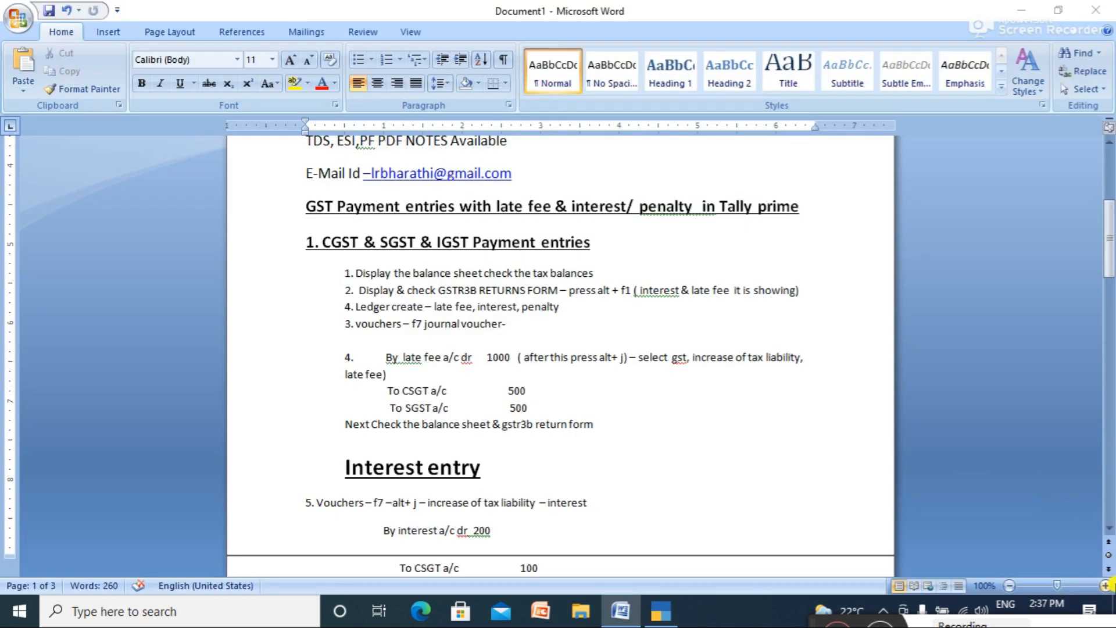
key("alt+Tab")
type("La")
key("Return")
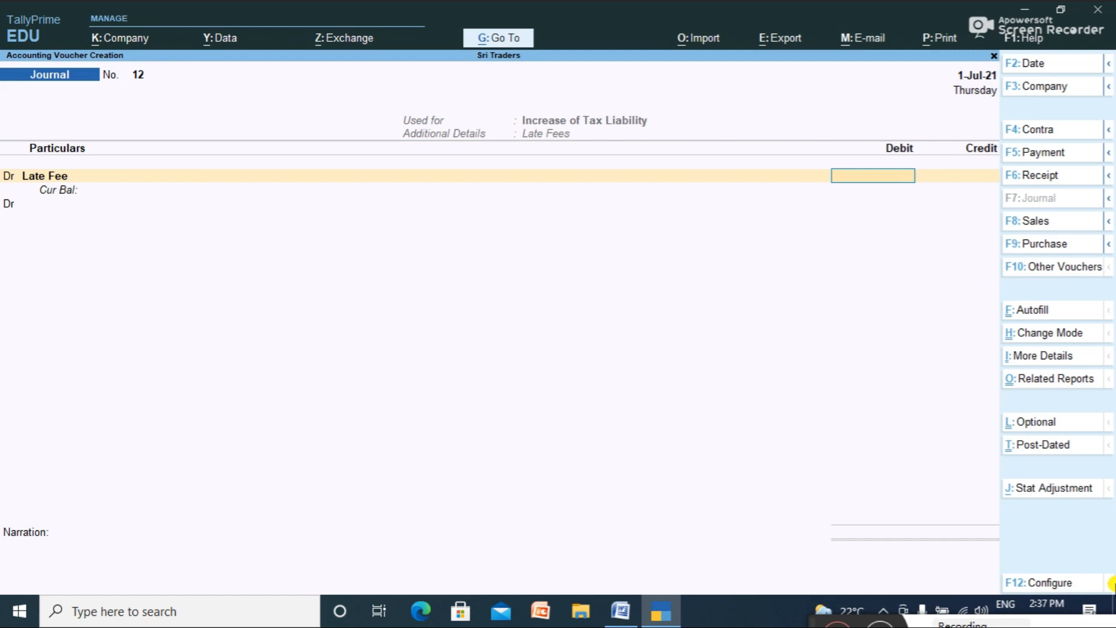
type("1000")
key("Return")
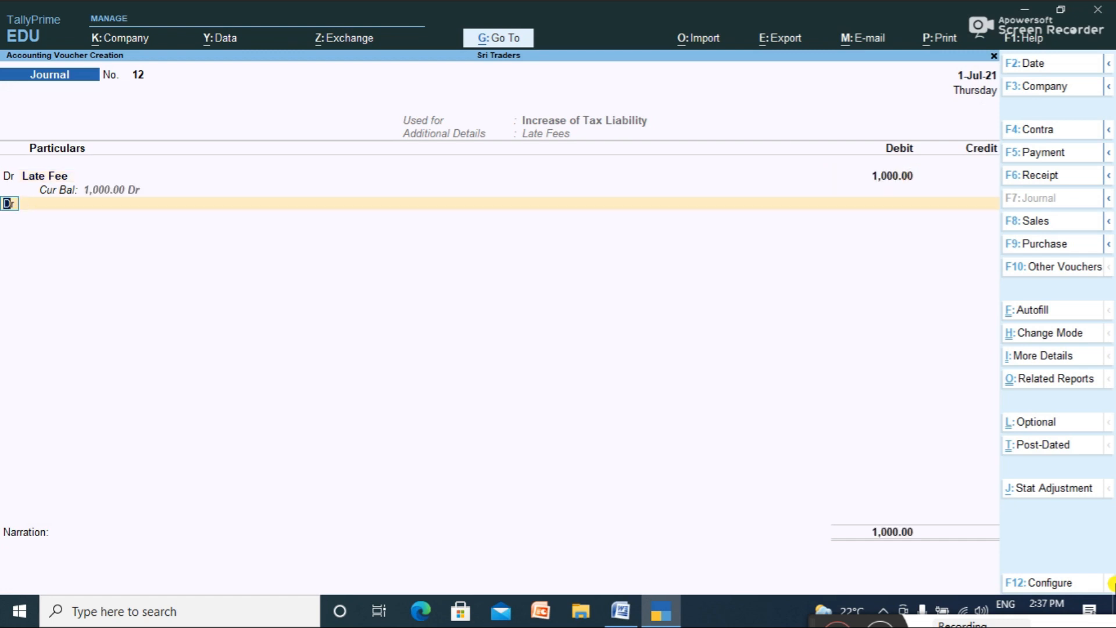
Add a credit line for the Cgst ledger with an amount of 500.
type("c")
key("Return")
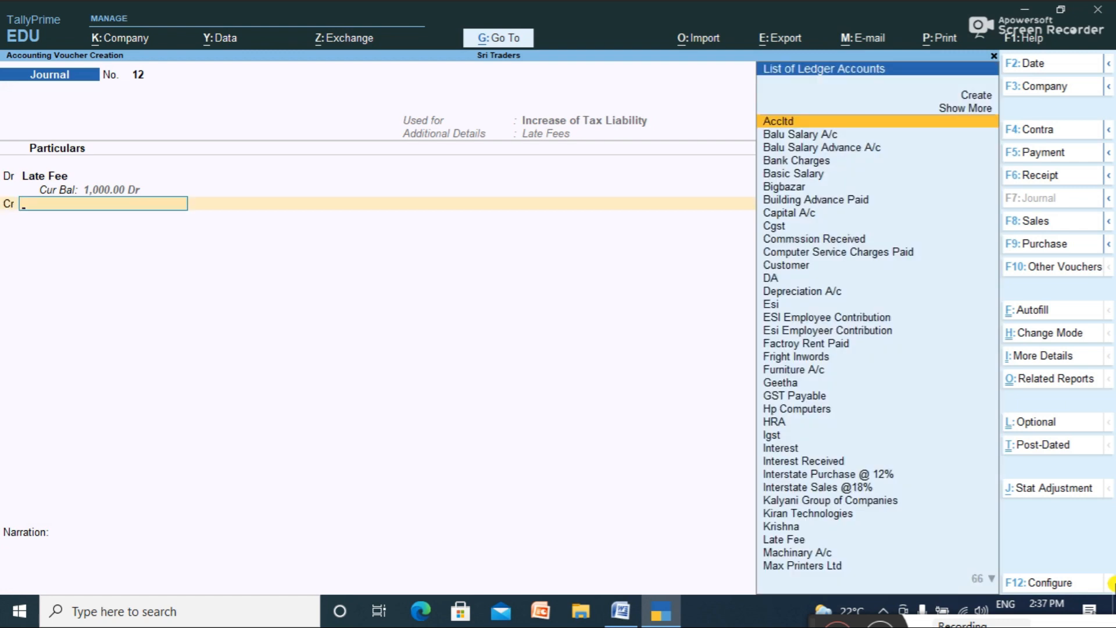
type("Cgs")
key("Return")
key("Return")
key("Return")
type("500")
key("Return")
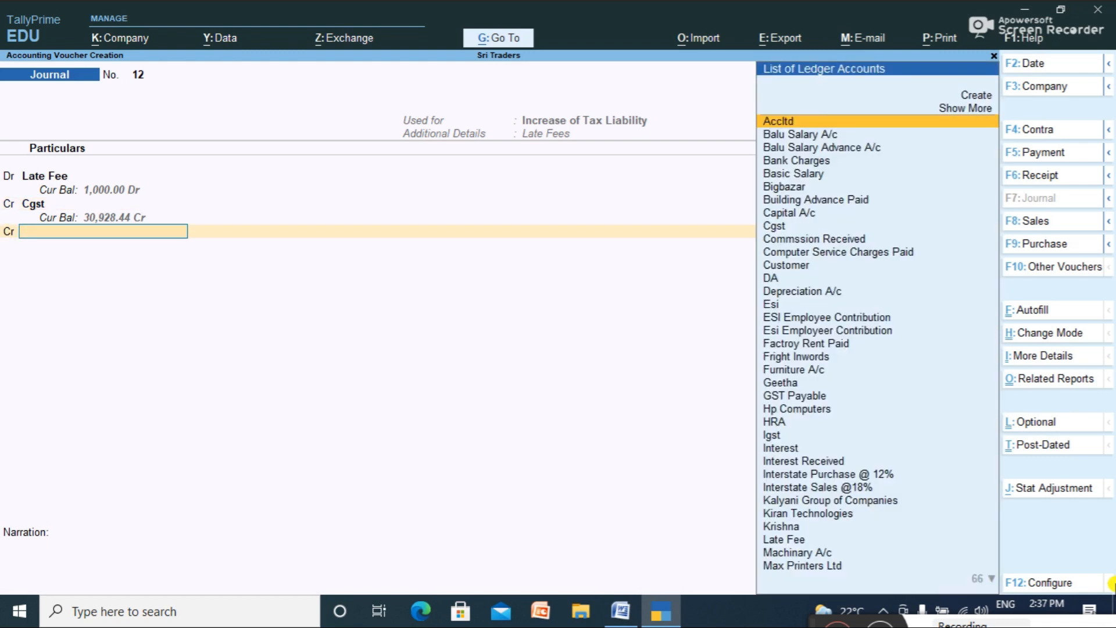
Credit the Sgst ledger with 500, leave the narration blank, and save the journal voucher.
type("Sg")
key("Return")
key("Return")
key("Return")
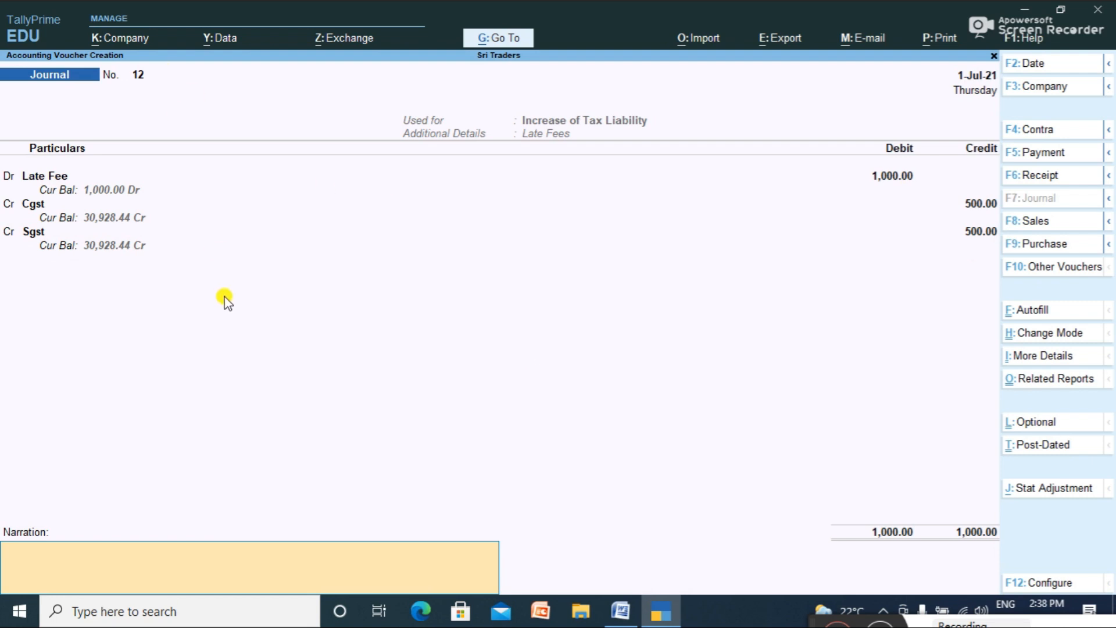
key("Return")
key("Return")
Check the follow-up instruction in the Word notes, and leave TallyPrime's voucher creation for the Gateway of Tally.
key("alt+Tab")
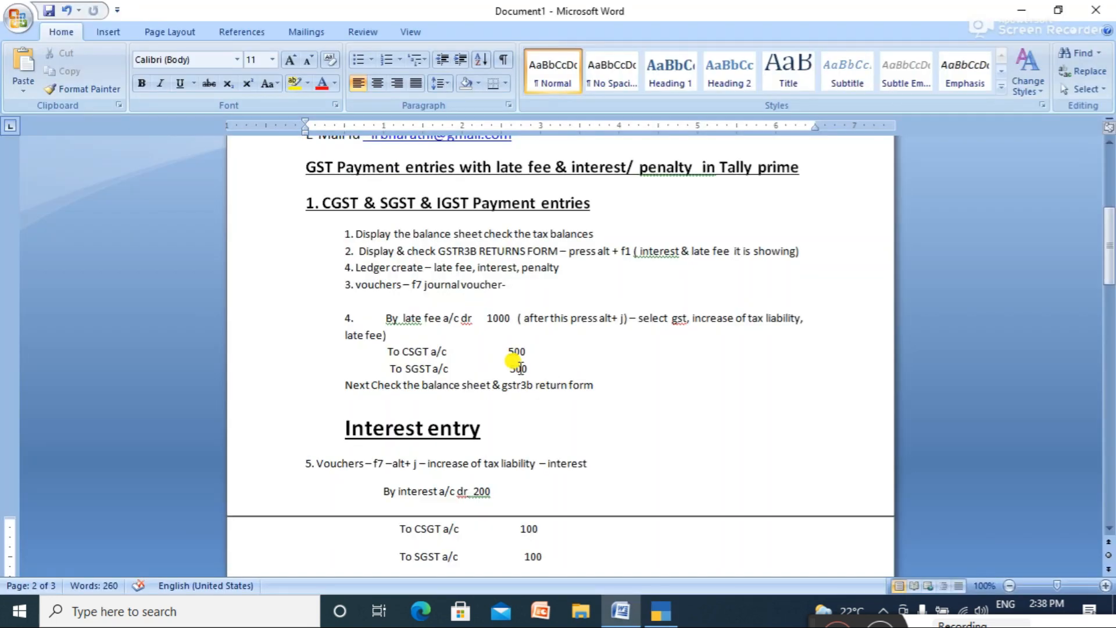
key("alt+Tab")
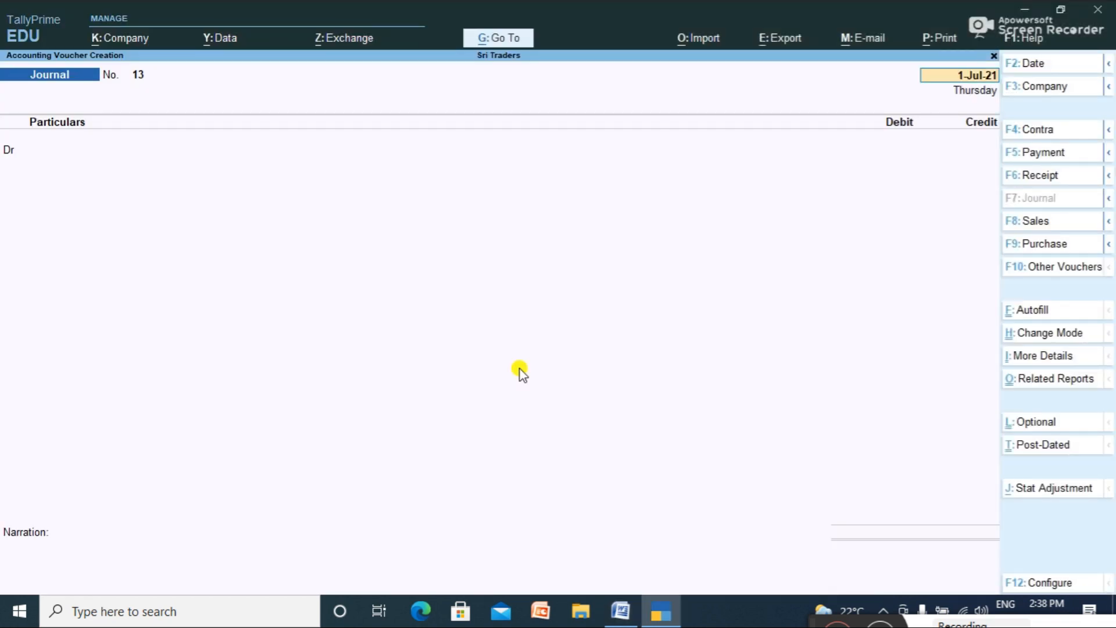
key("Escape")
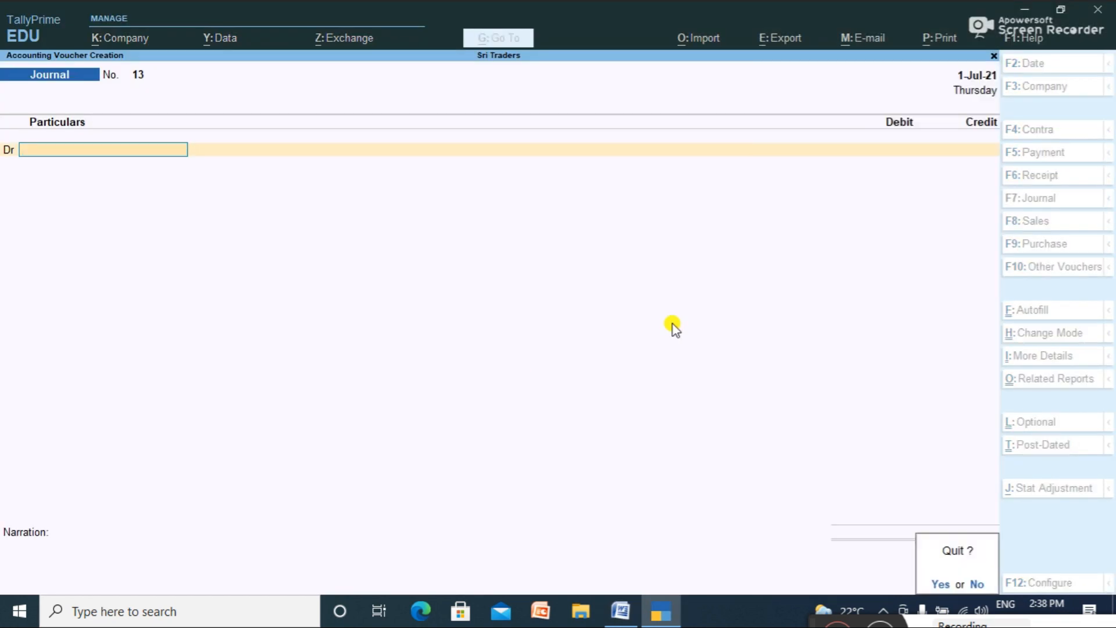
key("Return")
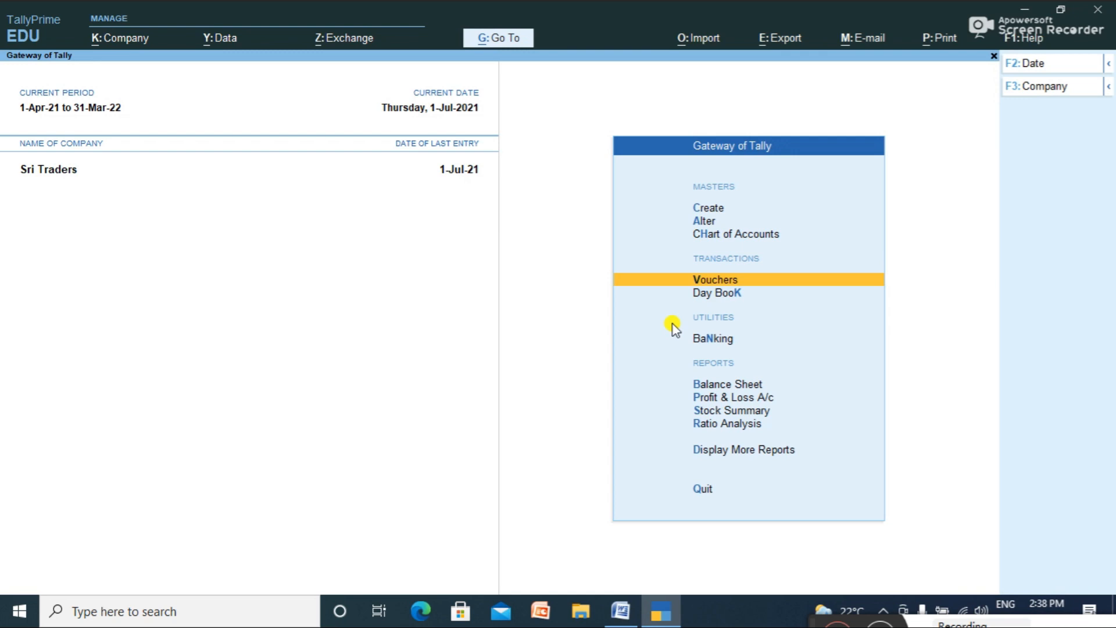
Open the GSTR-3B report from the statutory GST reports and go through its lines.
left_click(753, 451)
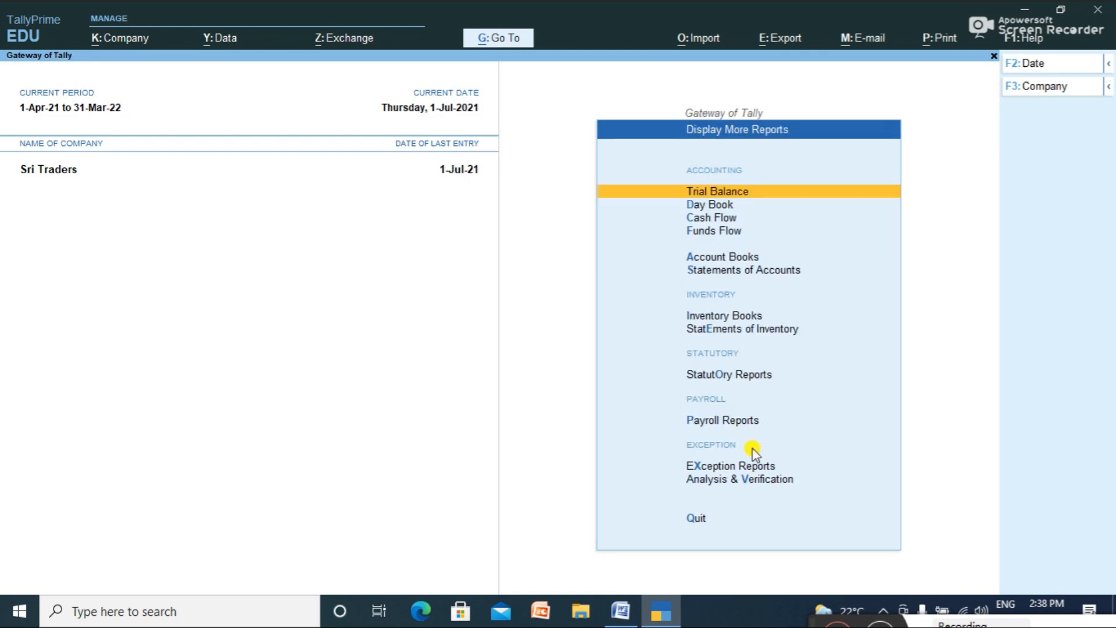
left_click(736, 375)
key("Return")
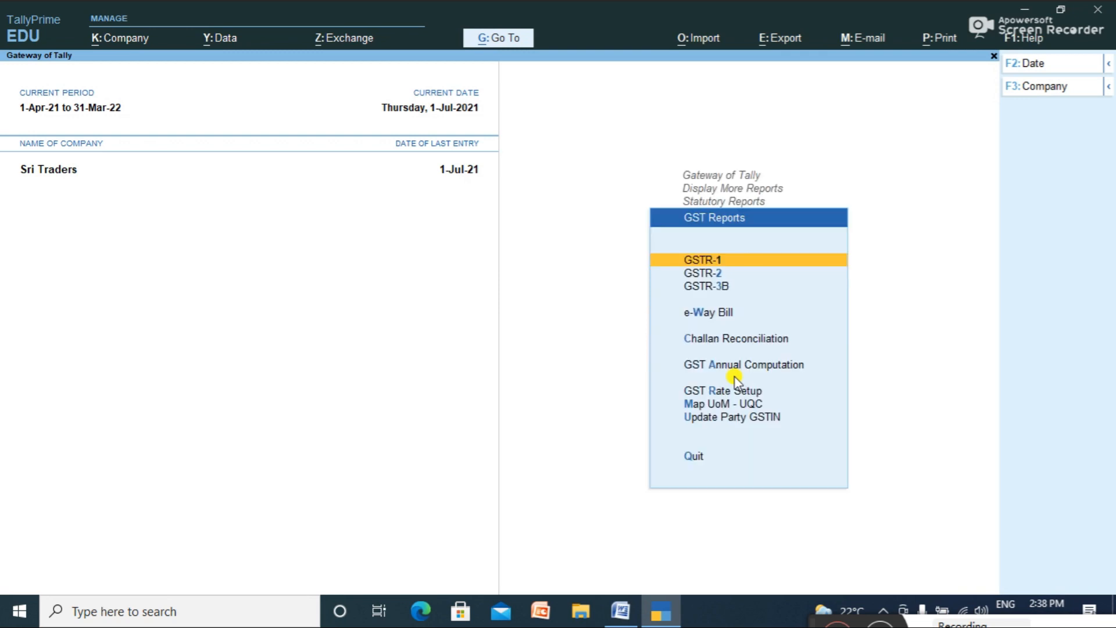
key("Down")
key("Down")
key("Return")
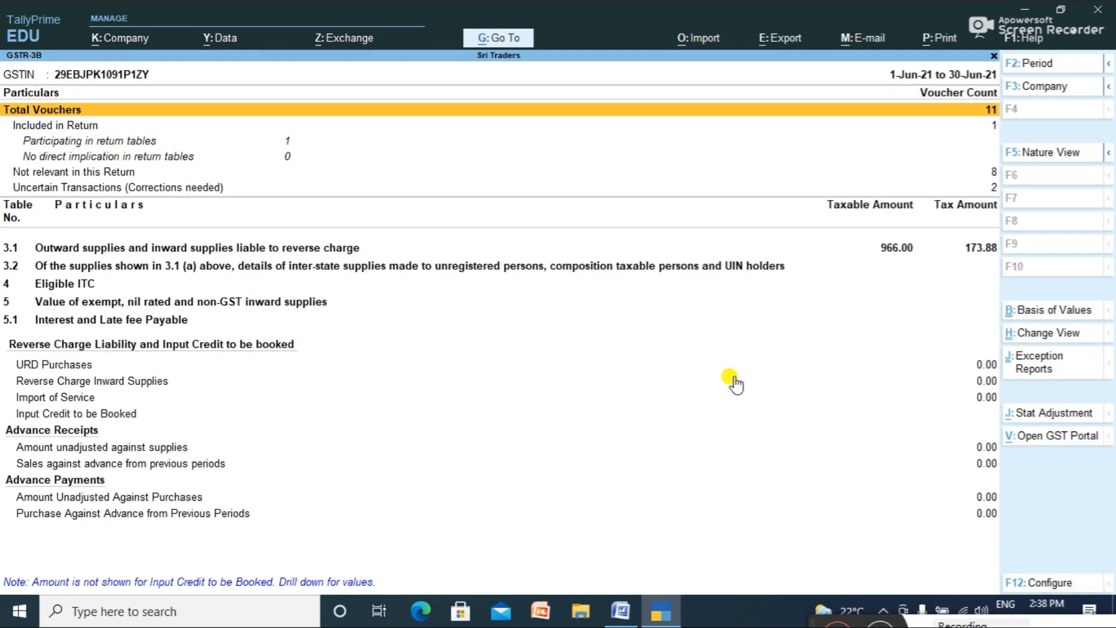
key("Down")
key("Down")
key("Down")
key("Down")
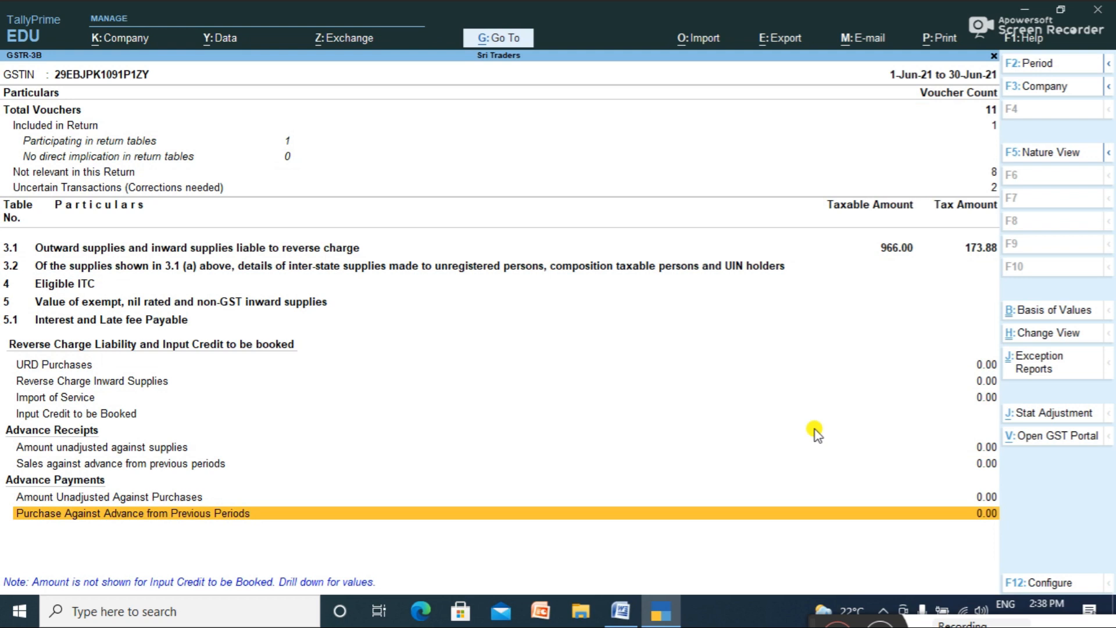
key("Up")
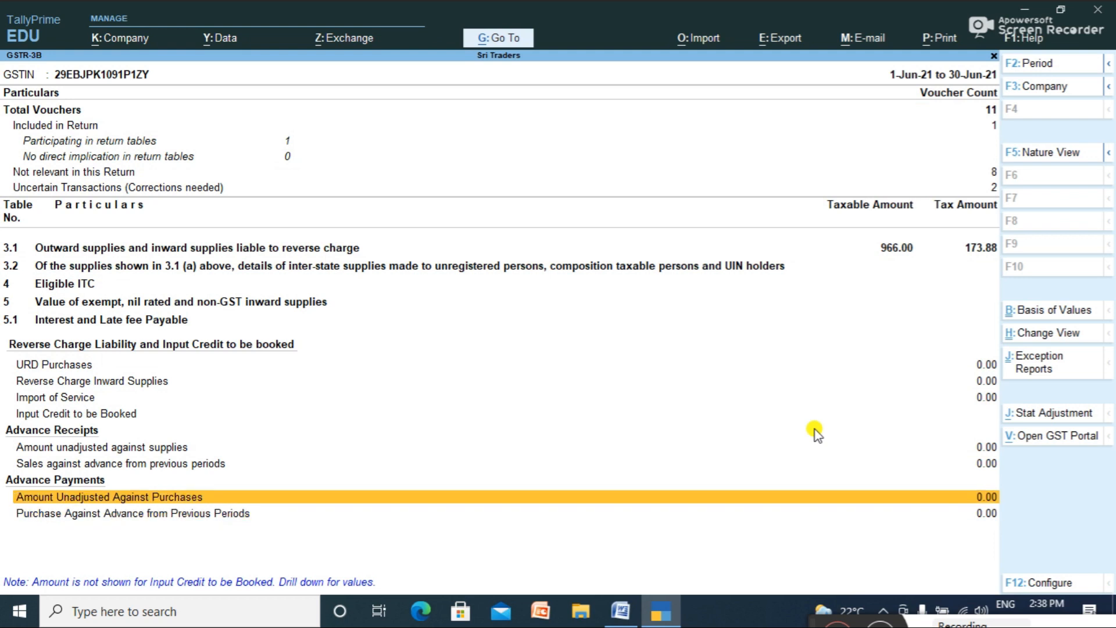
Set the GSTR-3B report period from 1-5-2021 to 31-5-2021.
left_click(1043, 65)
type("1-5-2021")
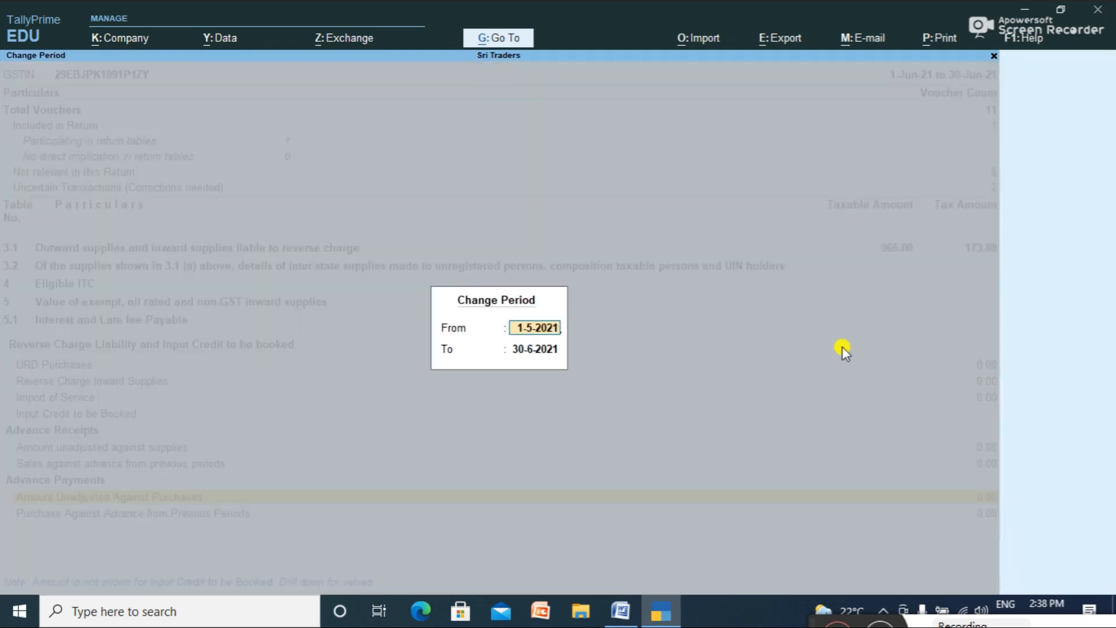
key("Return")
type("31-3")
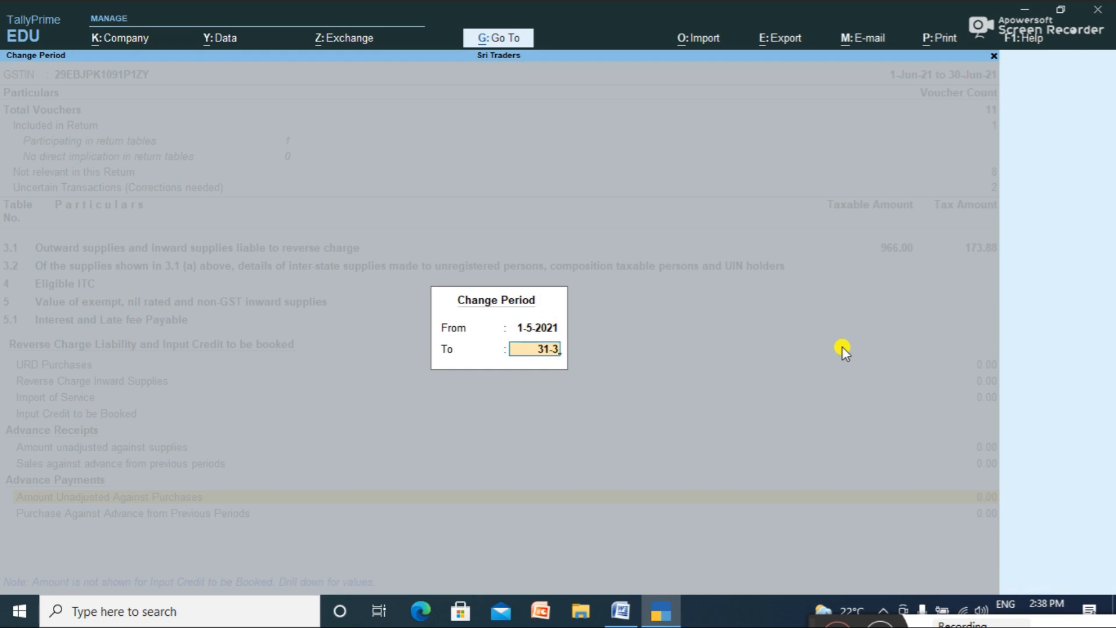
key("BackSpace")
key("BackSpace")
type("-5-2021")
key("Return")
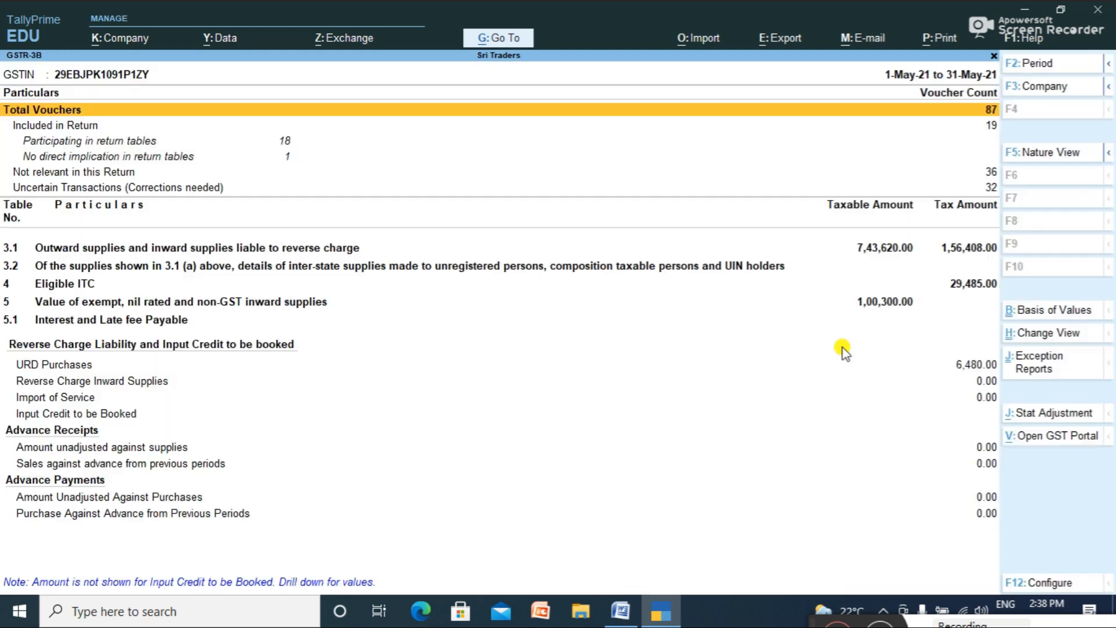
Examine the summary lines of the May 2021 GSTR-3B report, including the Interest and Late fee Payable section.
key("Down")
key("Down")
key("Down")
key("Down")
key("Down")
key("Down")
key("Down")
key("Down")
key("Down")
key("Down")
key("Down")
key("Down")
key("Down")
key("Down")
key("Down")
key("Down")
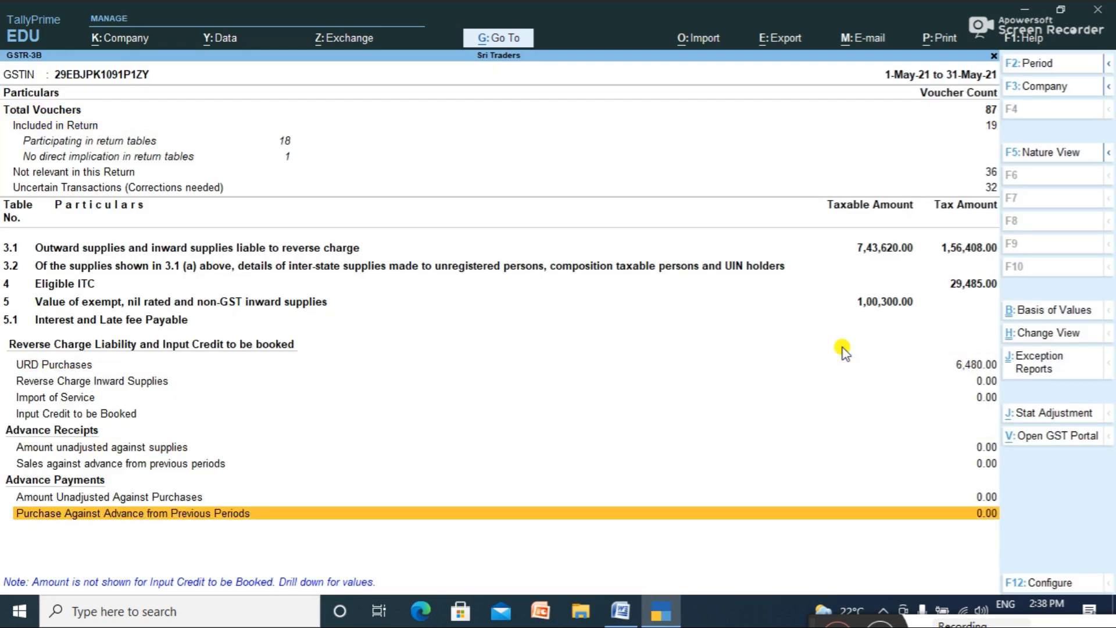
key("Up")
key("Up")
key("Up")
key("Up")
key("Up")
key("Up")
key("Up")
key("Up")
key("Up")
key("Up")
key("Up")
key("Up")
key("Up")
key("Up")
key("Up")
key("Up")
key("Down")
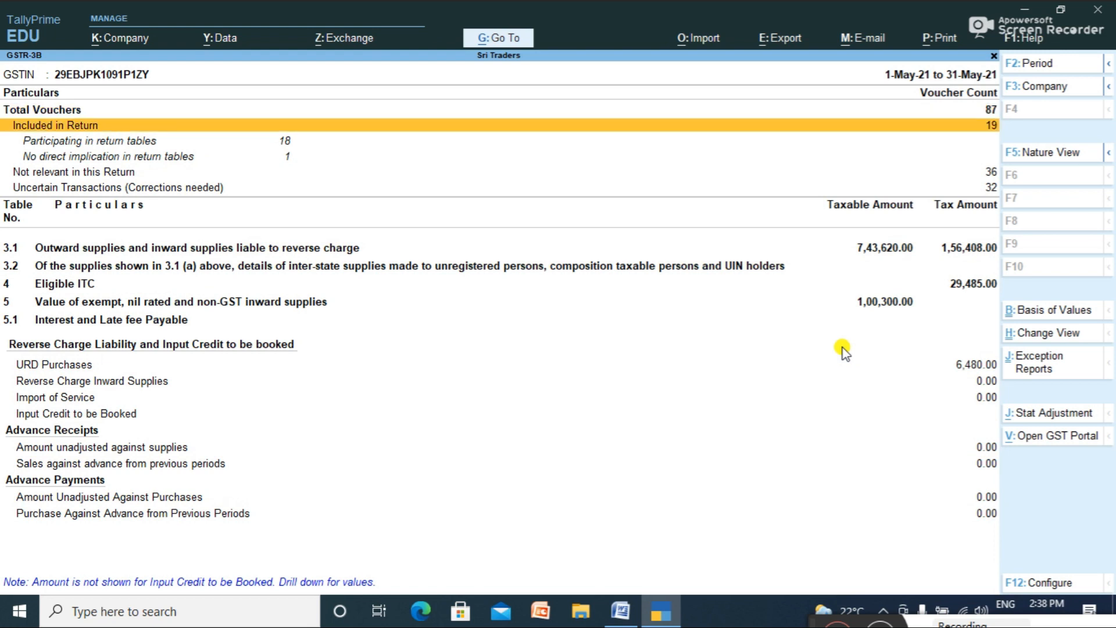
key("Down")
key("Down")
key("Down")
key("Down")
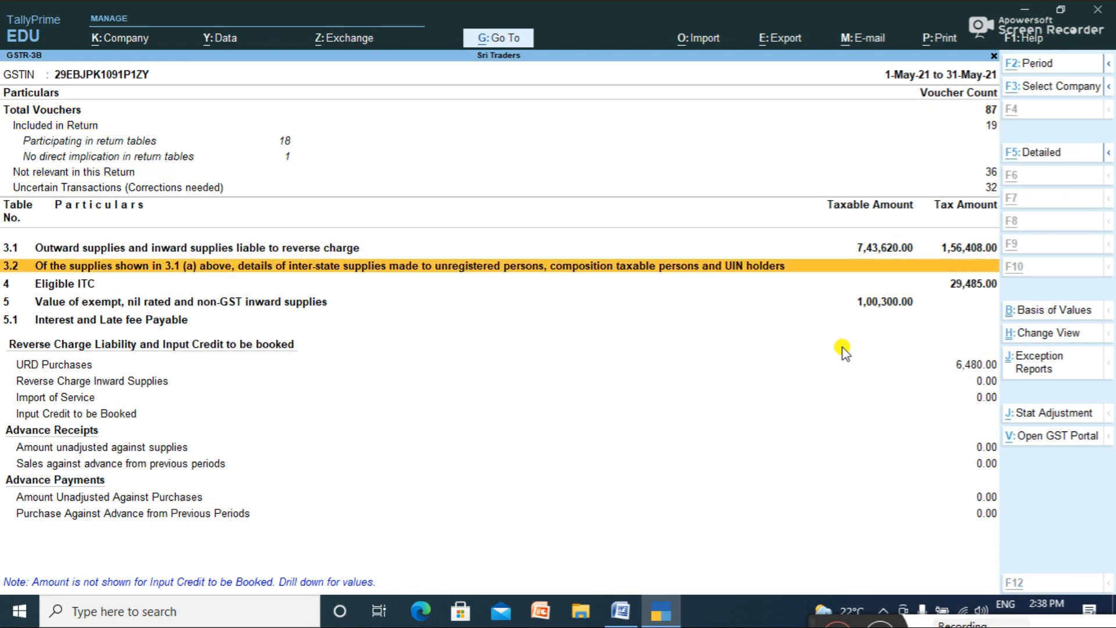
Show GSTR-3B in detailed format and examine the eligible ITC, interest and late fees lines for May 2021.
key("alt+F5")
key("Down")
key("Down")
key("Down")
key("Down")
key("Down")
key("Down")
key("Down")
key("Down")
key("Down")
key("Down")
key("Down")
key("Down")
key("Down")
key("Down")
key("Down")
key("Down")
key("Down")
key("Down")
key("Down")
key("Down")
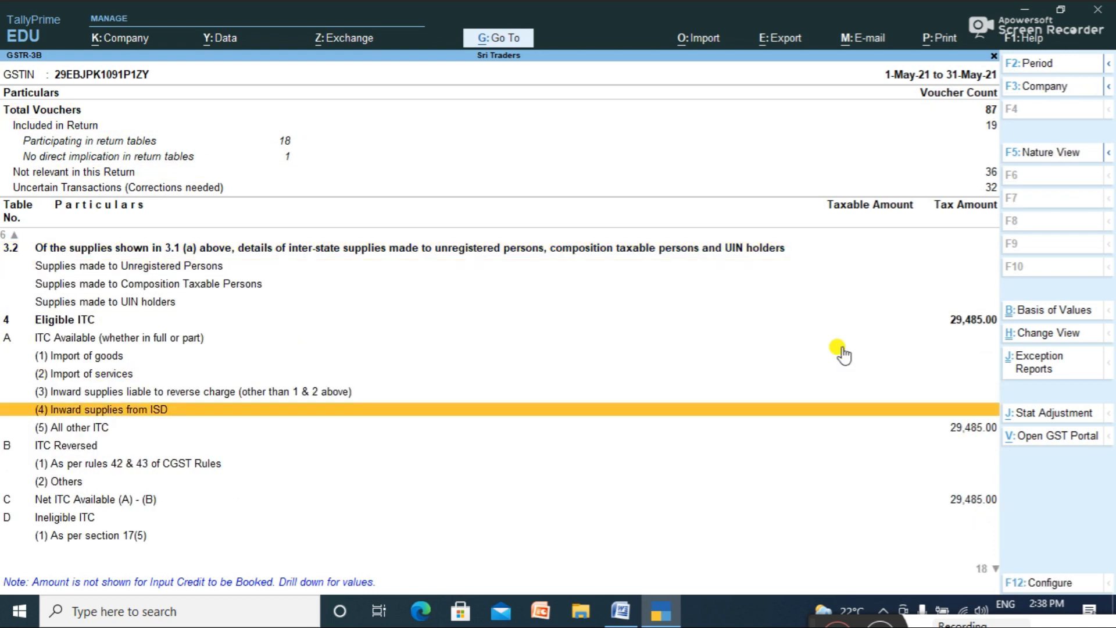
key("Up")
key("Up")
key("Up")
key("Up")
key("Up")
key("Up")
key("Up")
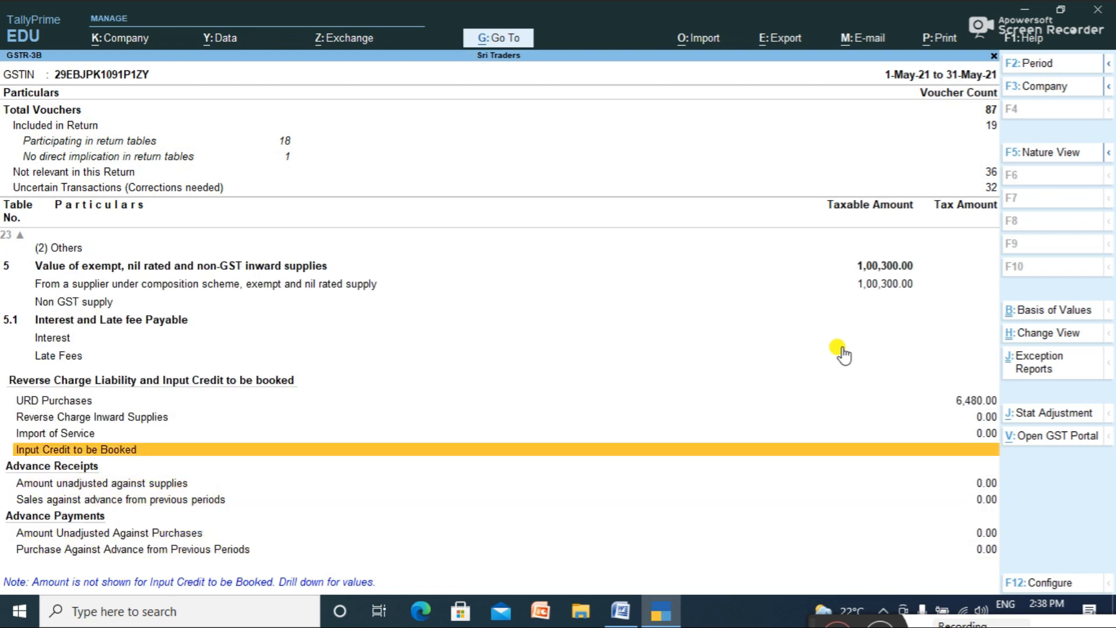
key("Down")
key("Down")
key("Down")
key("Down")
key("Down")
key("Down")
key("Down")
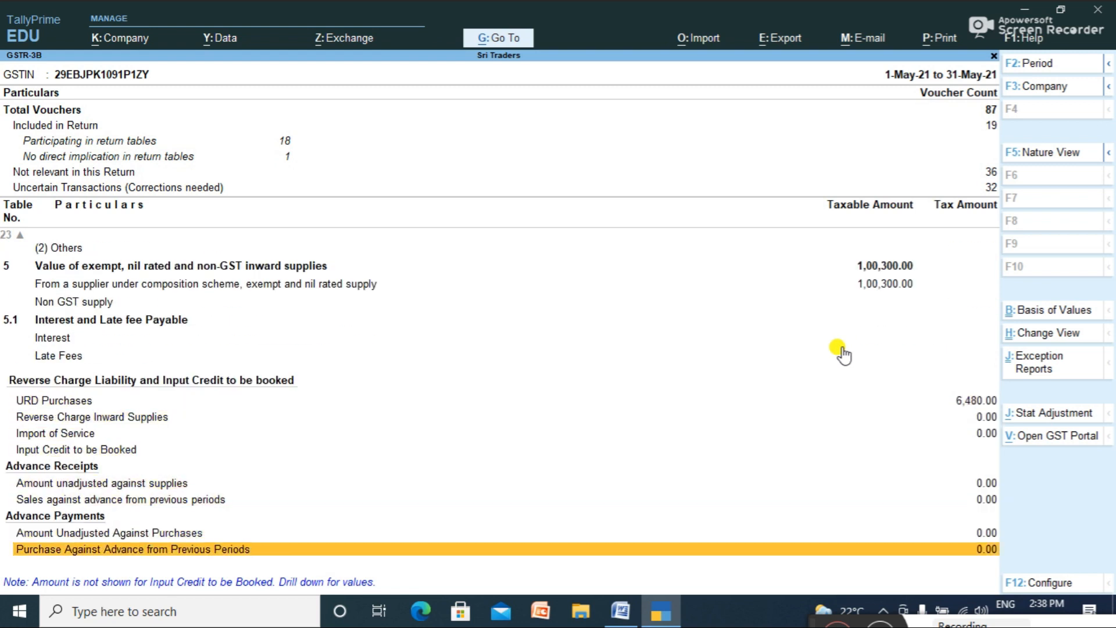
key("Up")
key("Up")
key("Up")
key("Up")
key("Up")
key("Up")
key("Up")
key("Up")
key("Up")
key("Up")
key("Up")
key("Up")
key("Up")
key("Up")
key("Up")
key("Up")
key("Up")
key("Up")
key("Up")
key("Up")
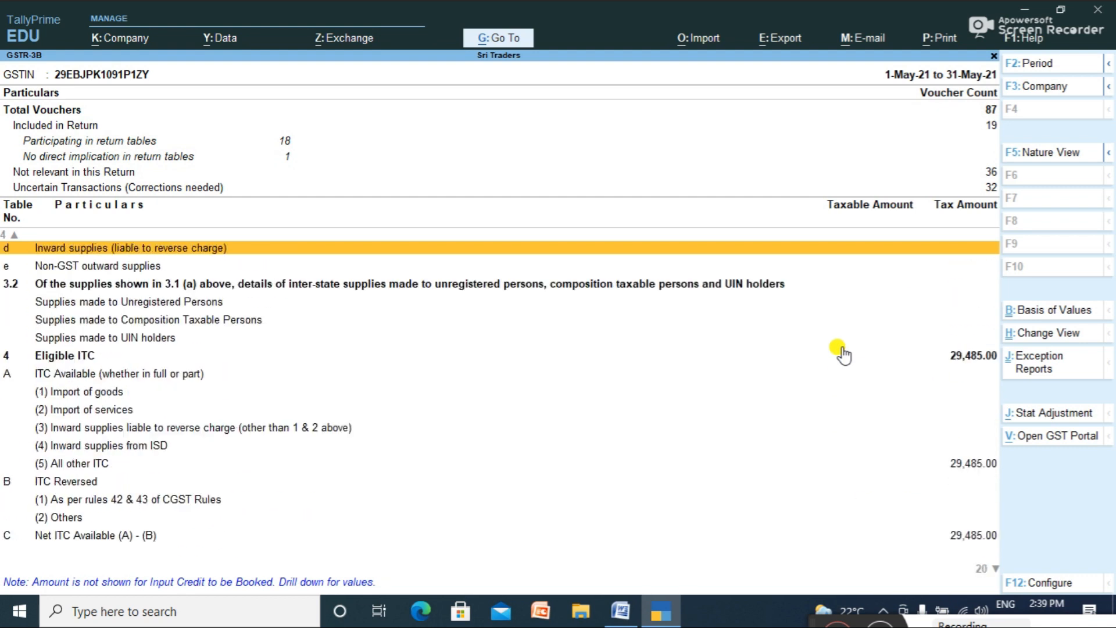
Examine the detailed May 2021 GSTR-3B lines, including eligible ITC and exempt, nil rated and non-GST inward supplies.
key("Down")
key("Down")
key("Down")
key("Down")
key("Down")
key("Down")
key("Down")
key("Down")
key("Down")
key("Down")
key("Down")
key("Down")
key("Down")
key("Down")
key("Down")
key("Down")
key("Down")
key("Down")
key("Down")
key("Down")
key("Up")
key("Up")
key("Up")
key("Up")
key("Up")
key("Up")
key("Up")
key("Up")
key("Up")
key("Up")
key("Up")
key("Up")
key("Up")
key("Up")
key("Up")
key("Up")
key("Up")
key("Up")
key("Up")
key("Up")
key("Up")
key("Up")
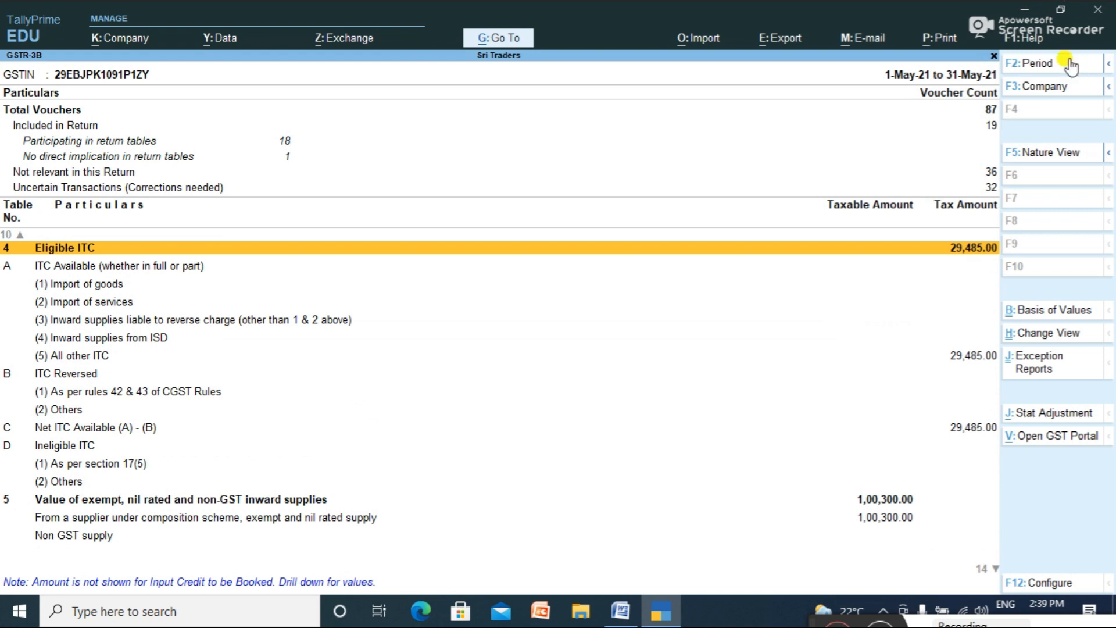
Check the late fee entry instructions in the Word notes, switch back to TallyPrime and return to the Gateway of Tally.
left_click(625, 612)
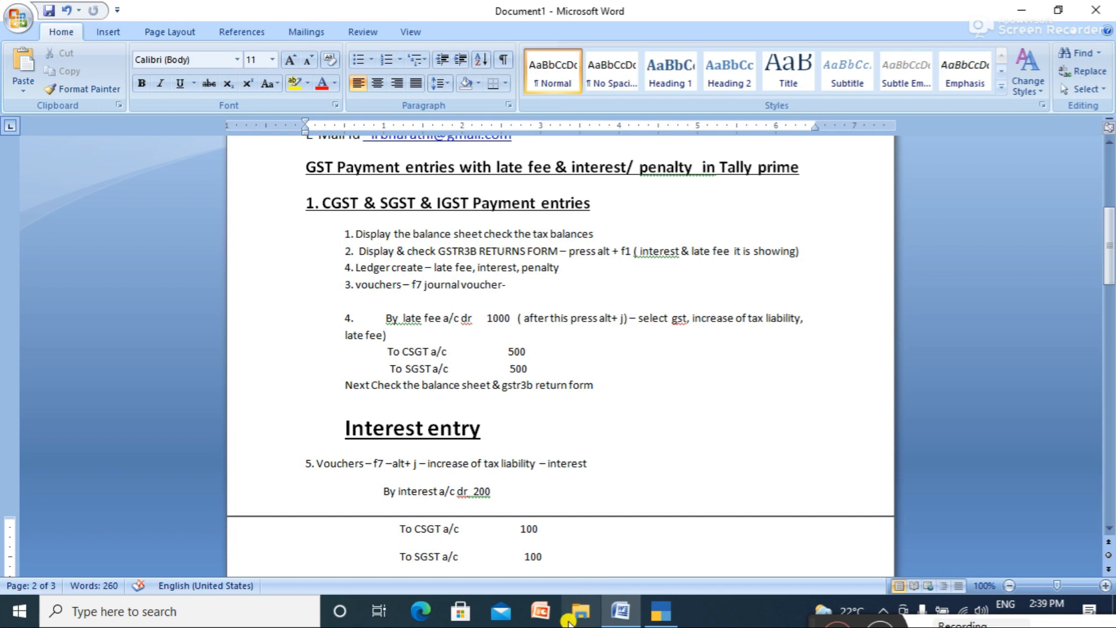
left_click(661, 611)
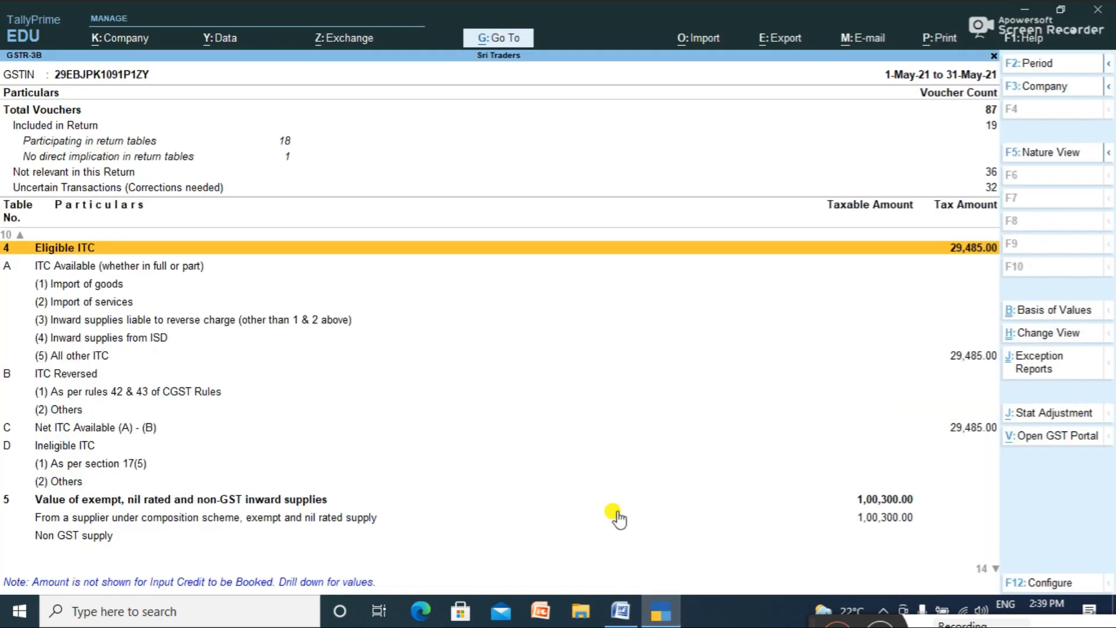
key("Escape")
key("Escape")
key("Escape")
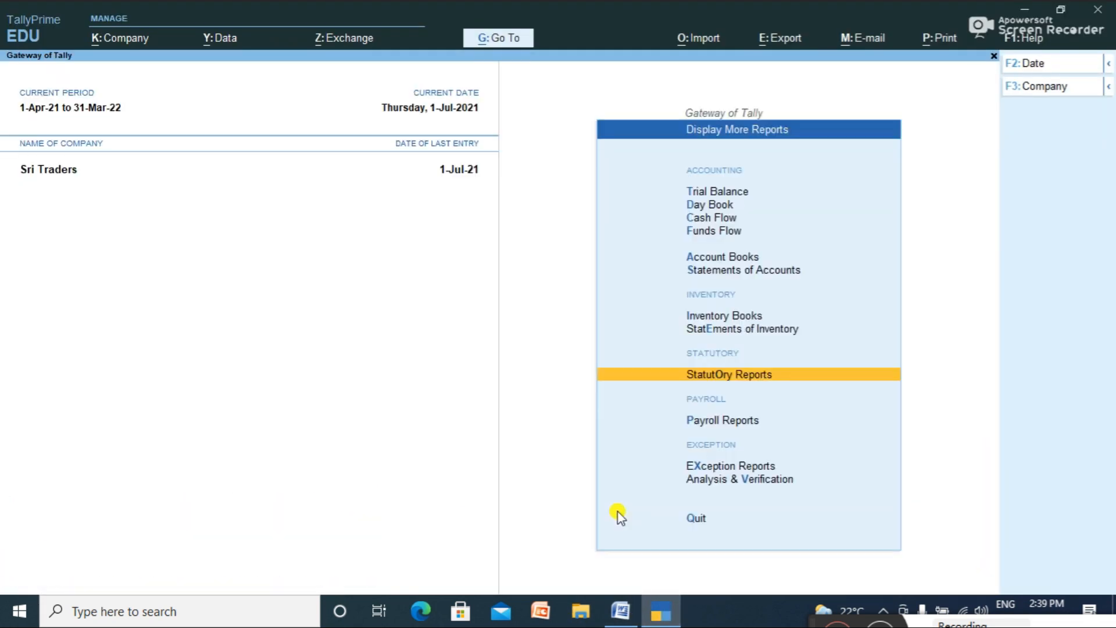
key("Escape")
key("Escape")
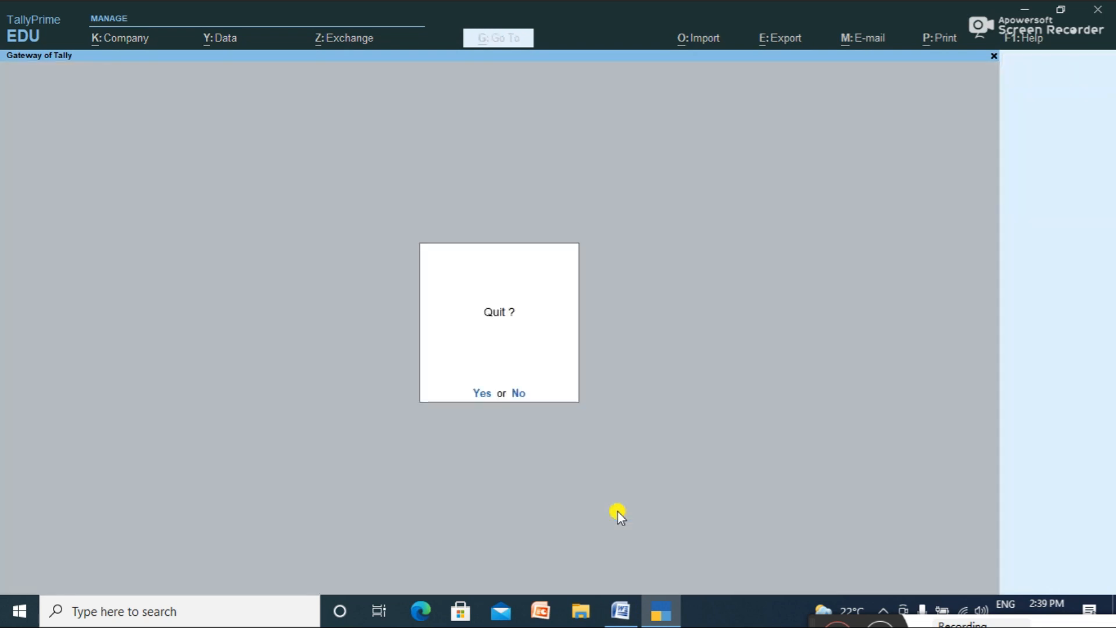
key("Escape")
Open the 1-Jul-21 Late Fee journal from the Day Book, change its voucher date to 31-5-2021 and save it.
key("d")
key("d")
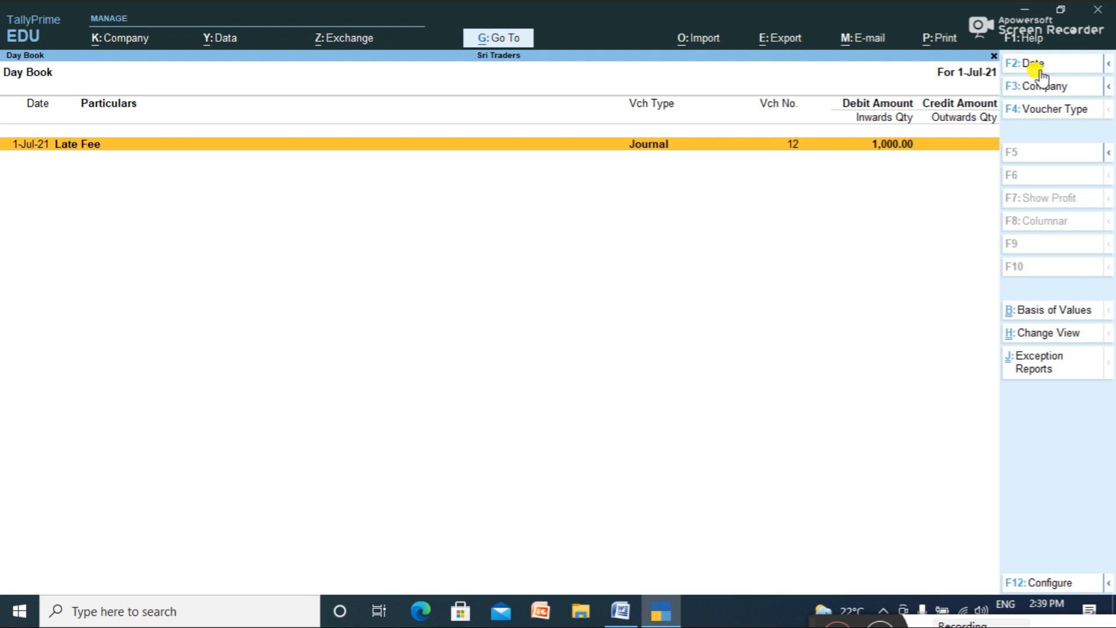
key("Return")
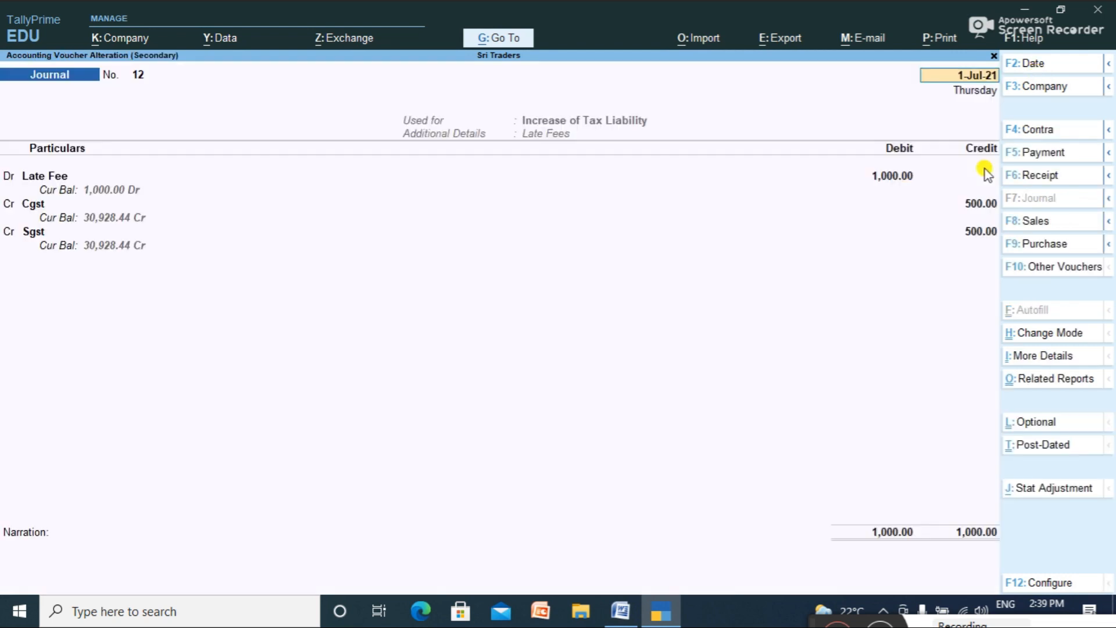
left_click(1031, 67)
type("31")
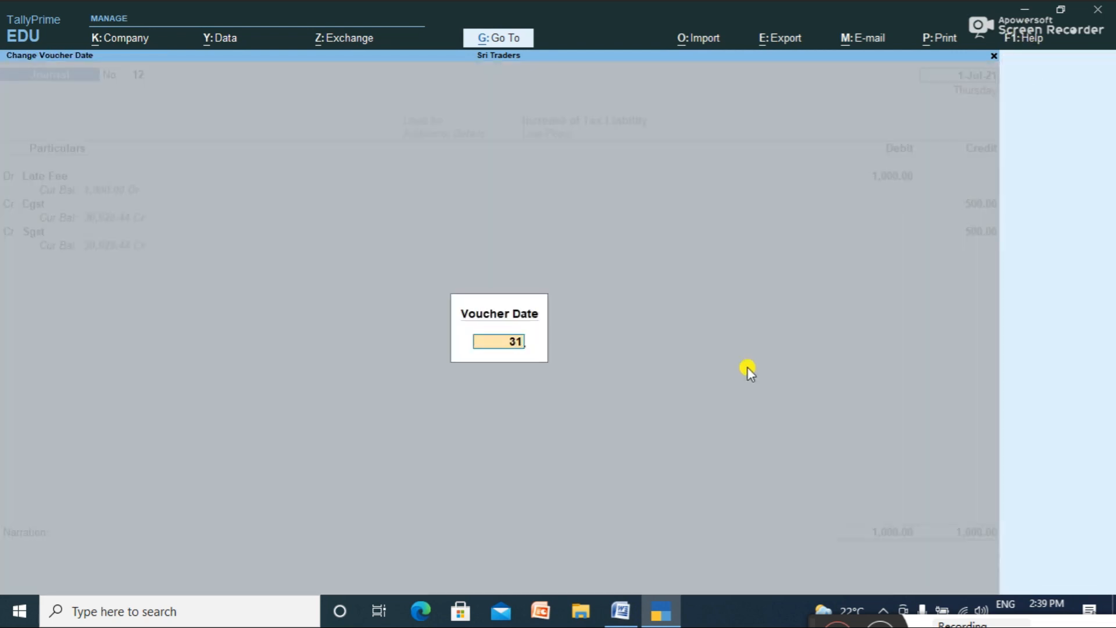
type("-5-2021")
key("Return")
key("ctrl+a")
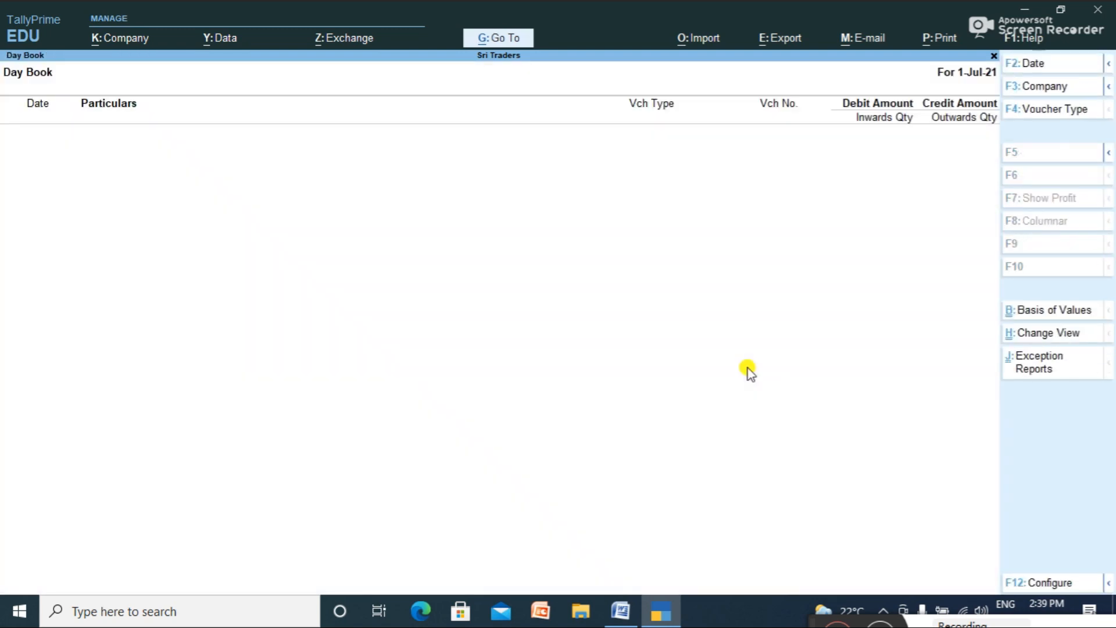
key("Escape")
key("Escape")
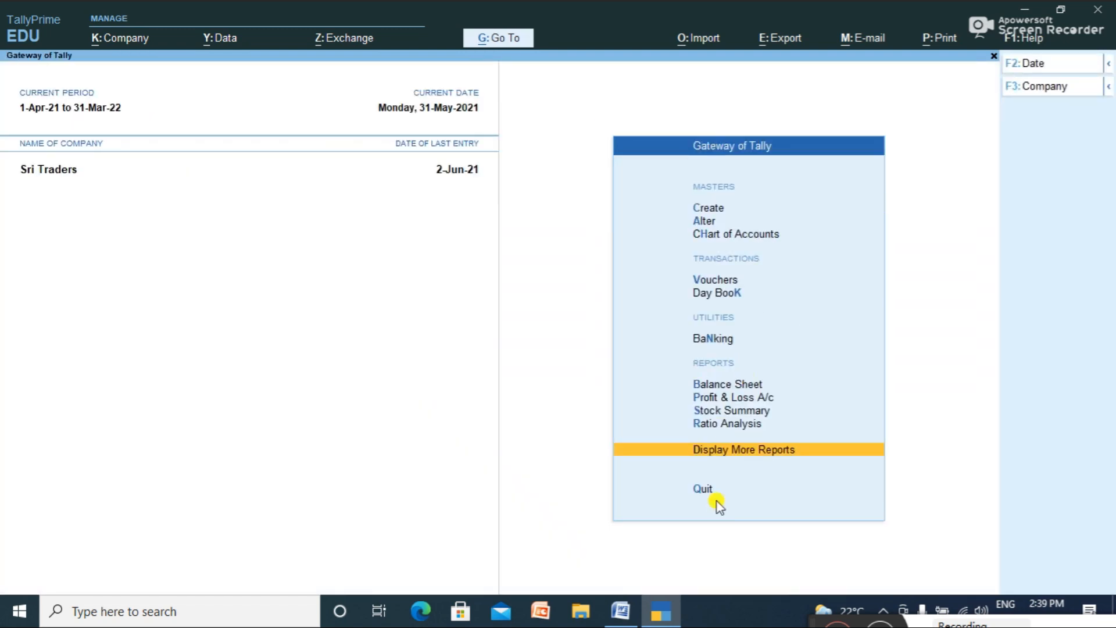
Open the GSTR-3B report again from the statutory GST reports.
left_click(730, 460)
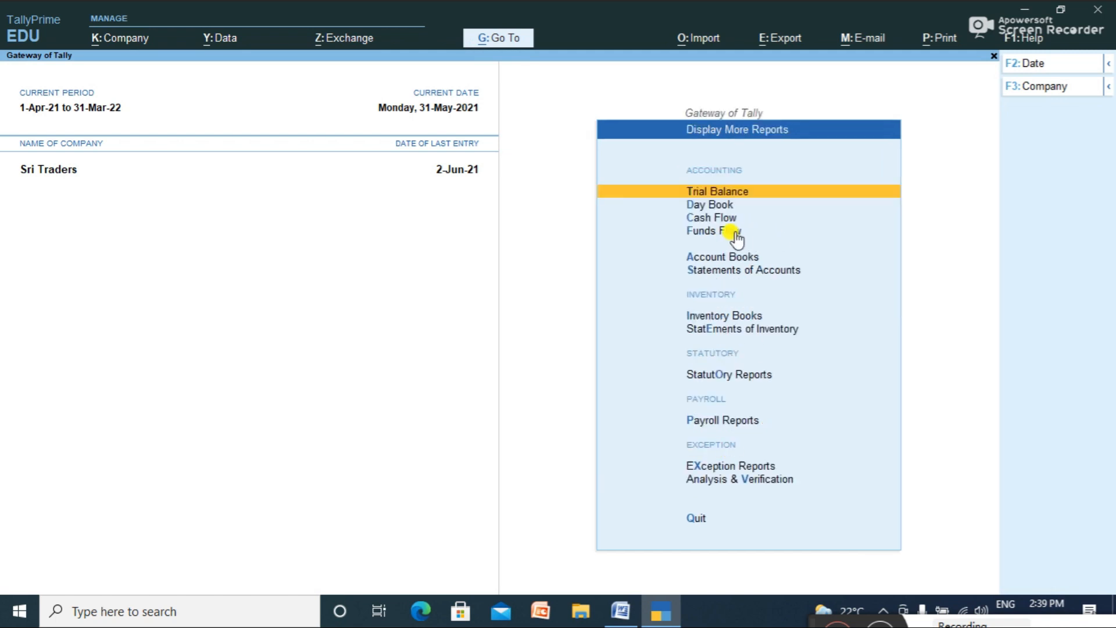
left_click(731, 374)
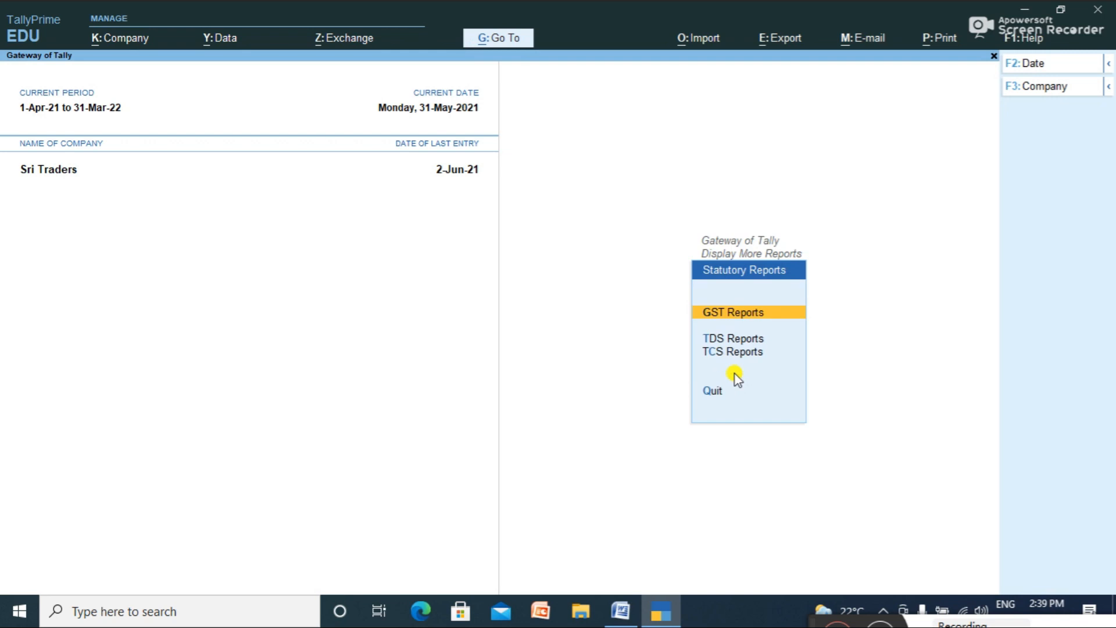
key("Return")
key("Down")
key("Down")
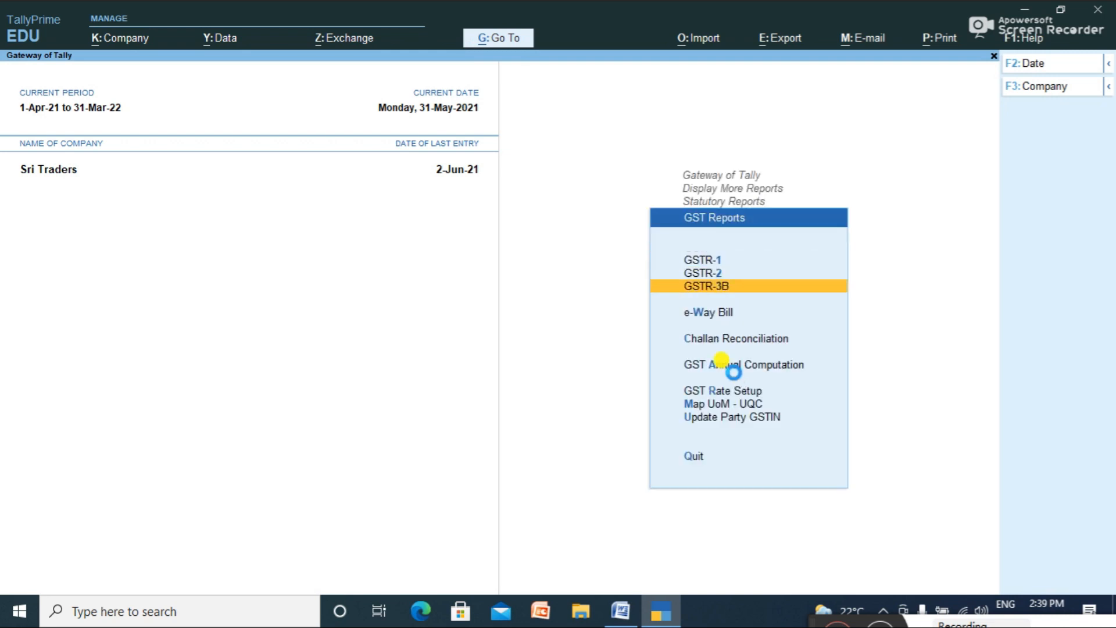
key("Return")
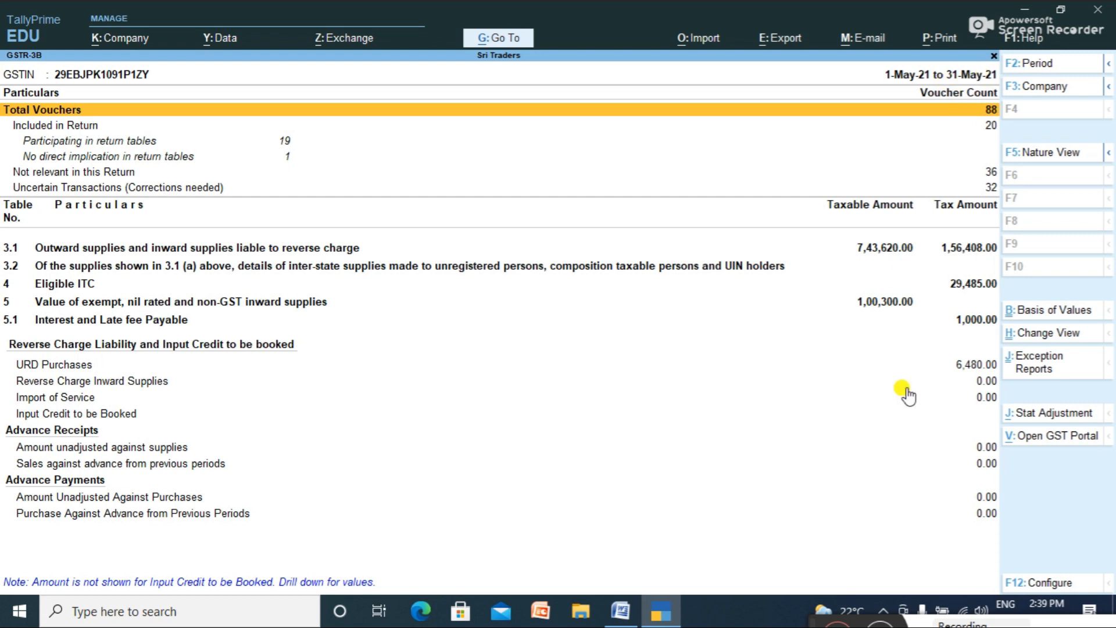
Examine the May 2021 GSTR-3B summary lines and the interest and late fees breakdown under Interest and Late fee Payable.
key("Down")
key("Down")
key("Down")
key("Down")
key("Down")
key("Down")
key("Down")
key("Down")
key("Down")
key("Down")
key("Down")
key("Down")
key("Down")
key("Down")
key("Down")
key("Down")
key("Down")
key("Down")
key("Up")
key("Up")
key("Up")
key("Up")
key("Up")
key("Up")
key("Up")
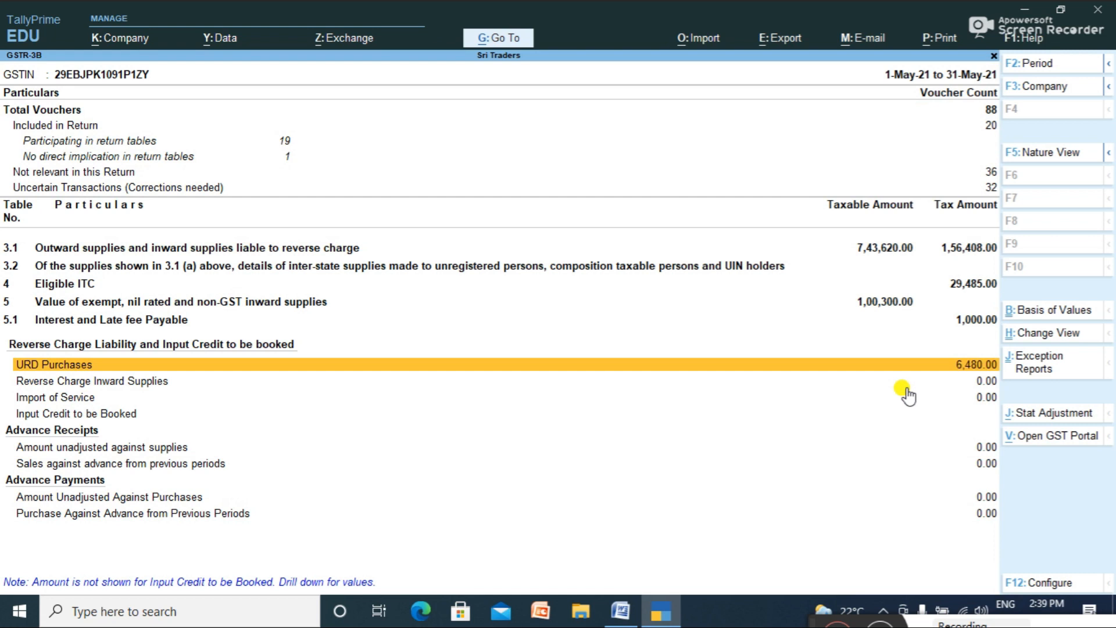
key("Up")
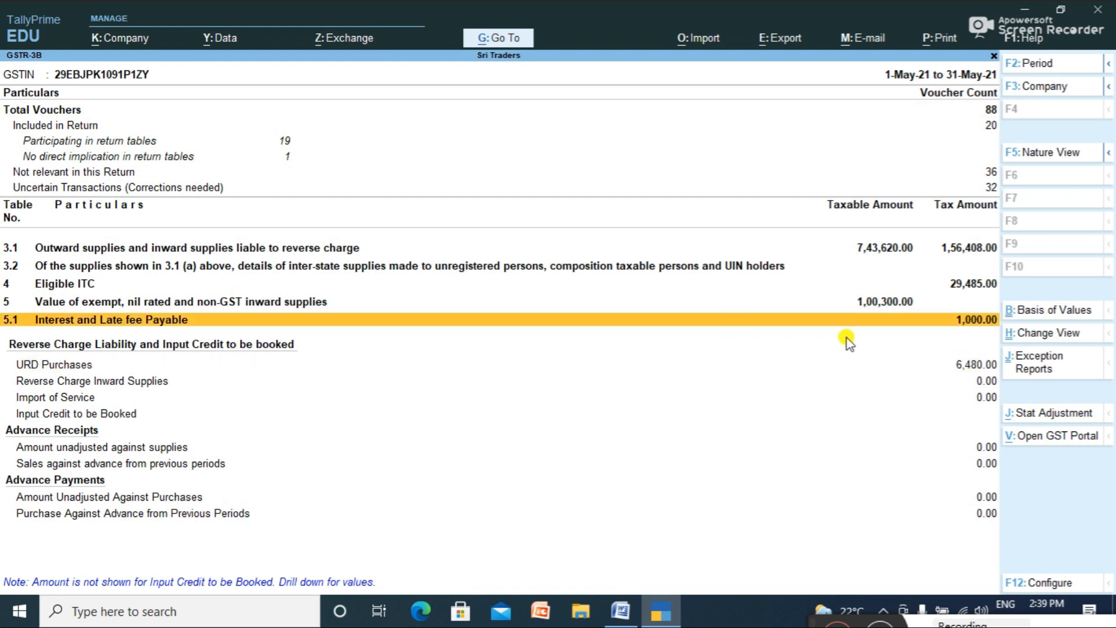
left_click(954, 325)
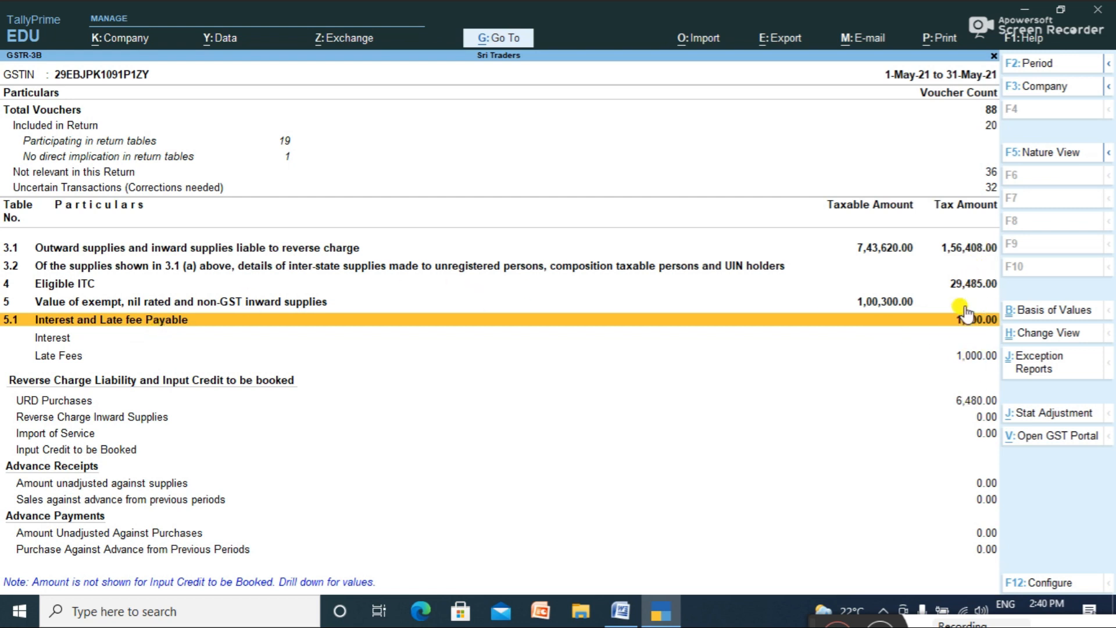
key("Escape")
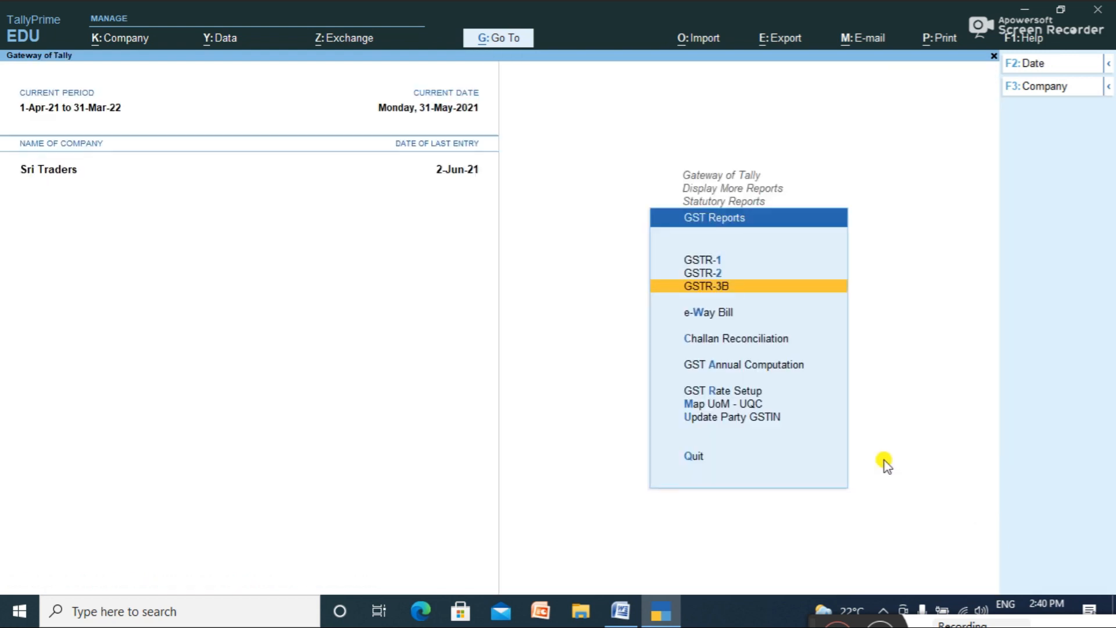
key("Escape")
key("Escape")
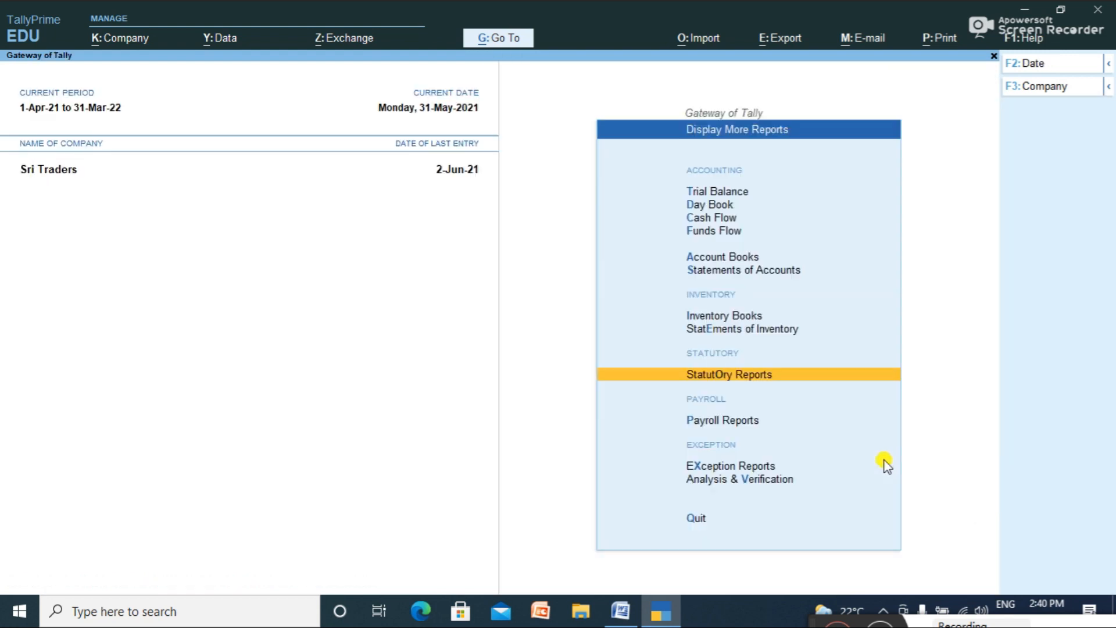
key("Escape")
Switch to the Word notes, read the interest entry instructions and return to TallyPrime.
key("alt+Tab")
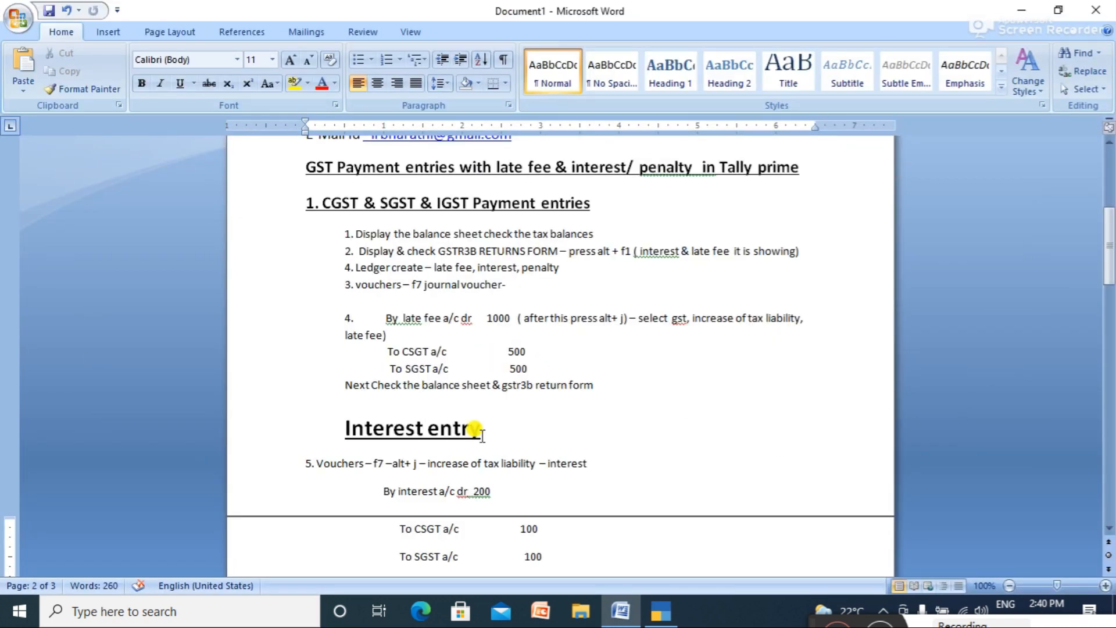
scroll(541, 454, "down", 3)
scroll(541, 453, "down", 2)
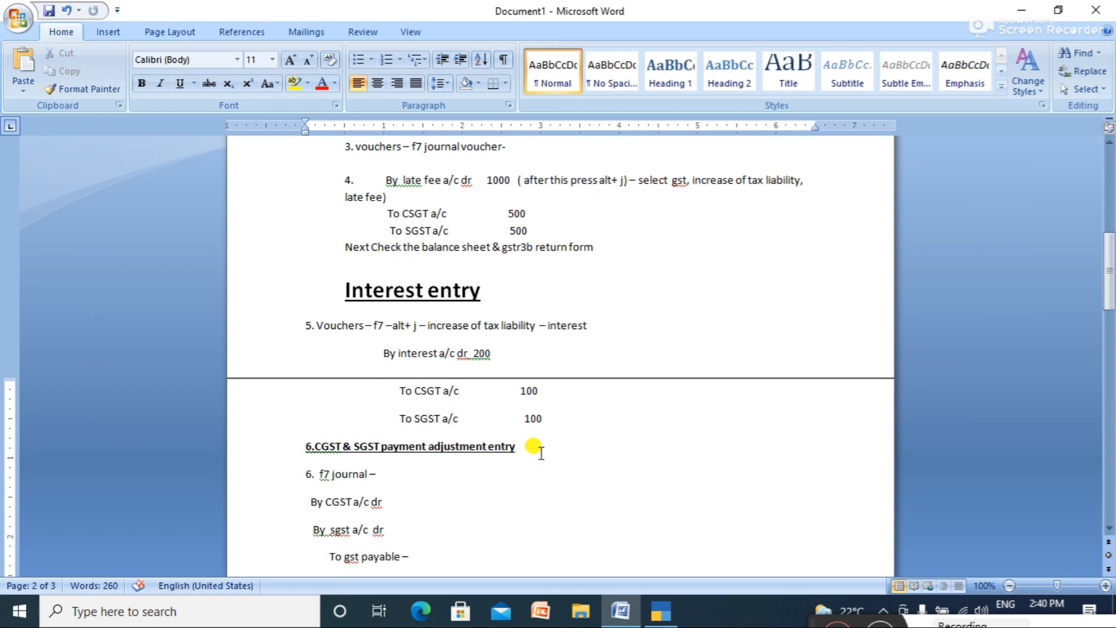
scroll(541, 452, "down", 1)
key("alt+Tab")
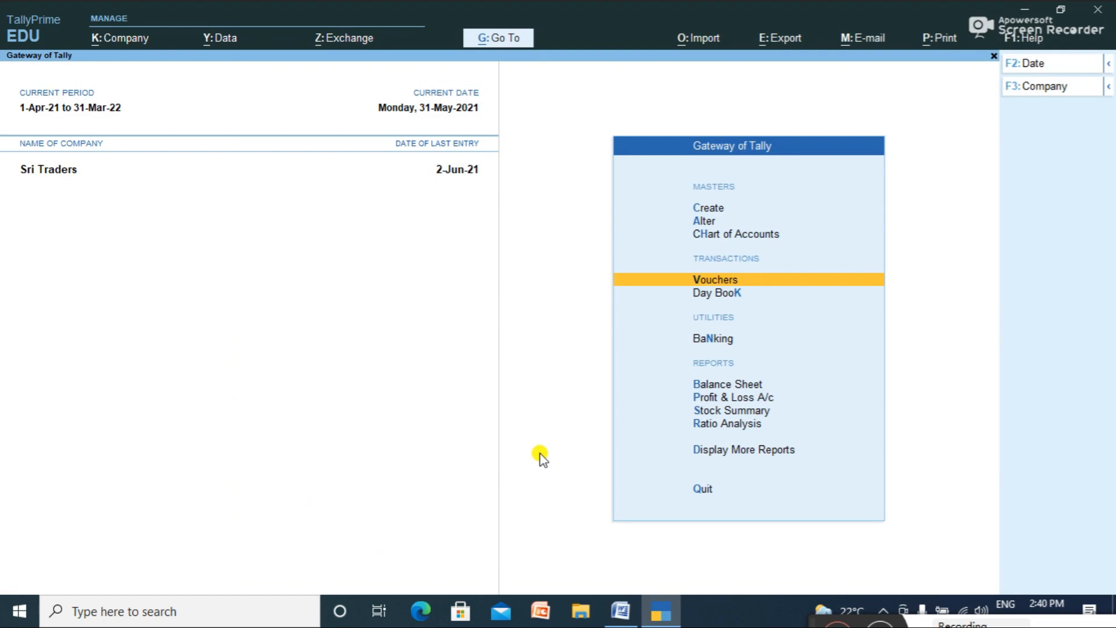
Start a journal voucher with a GST stat adjustment of Increase of Tax Liability and Interest as the additional details.
key("Return")
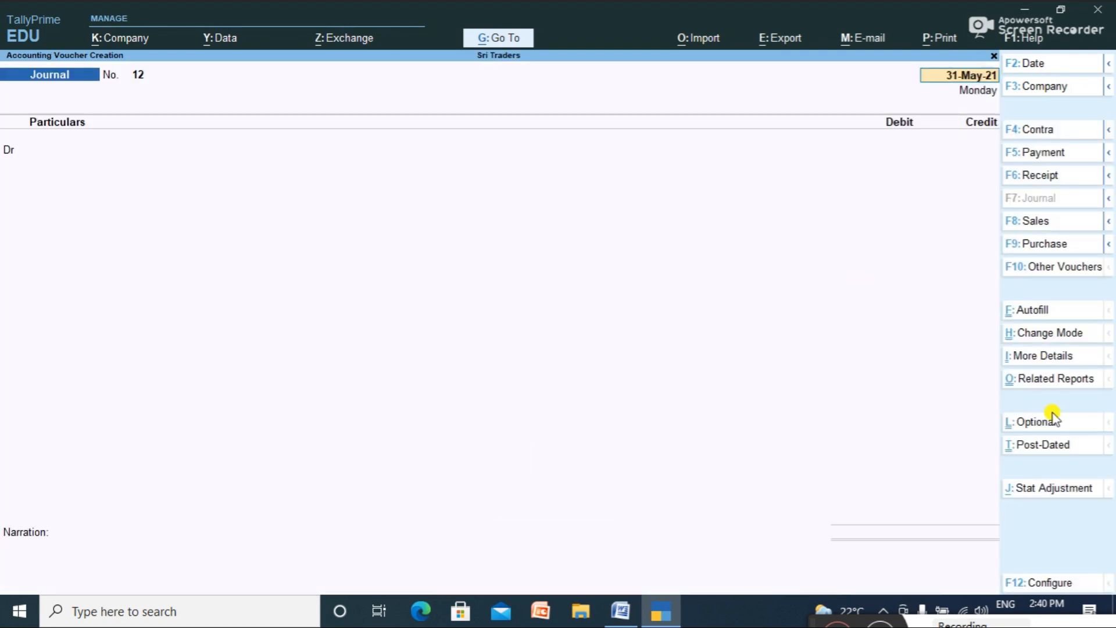
left_click(1053, 492)
key("Return")
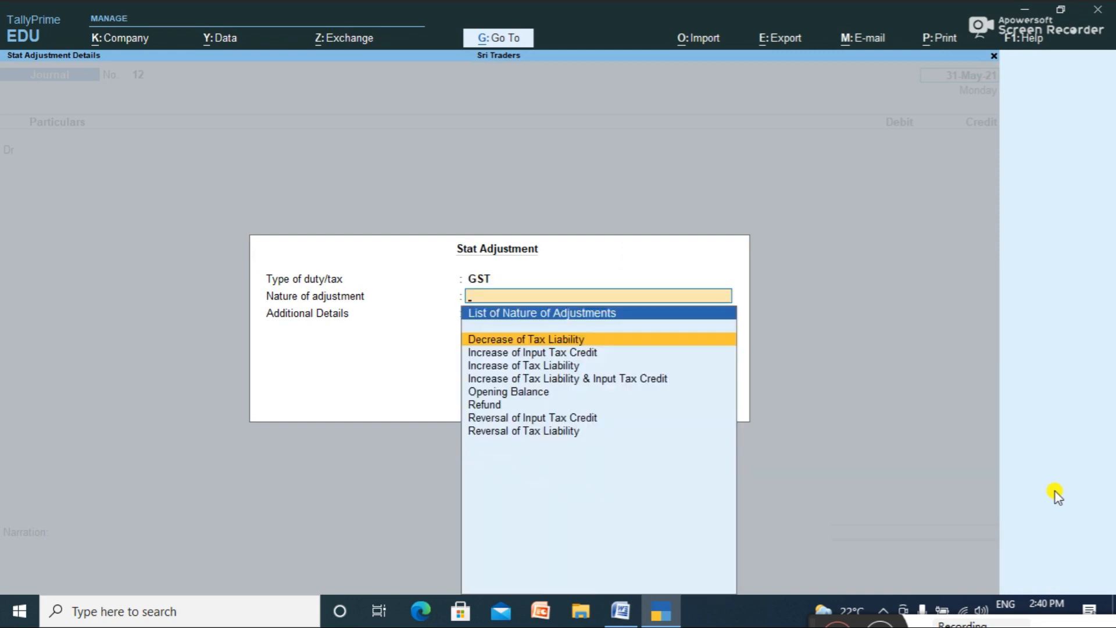
key("alt+Tab")
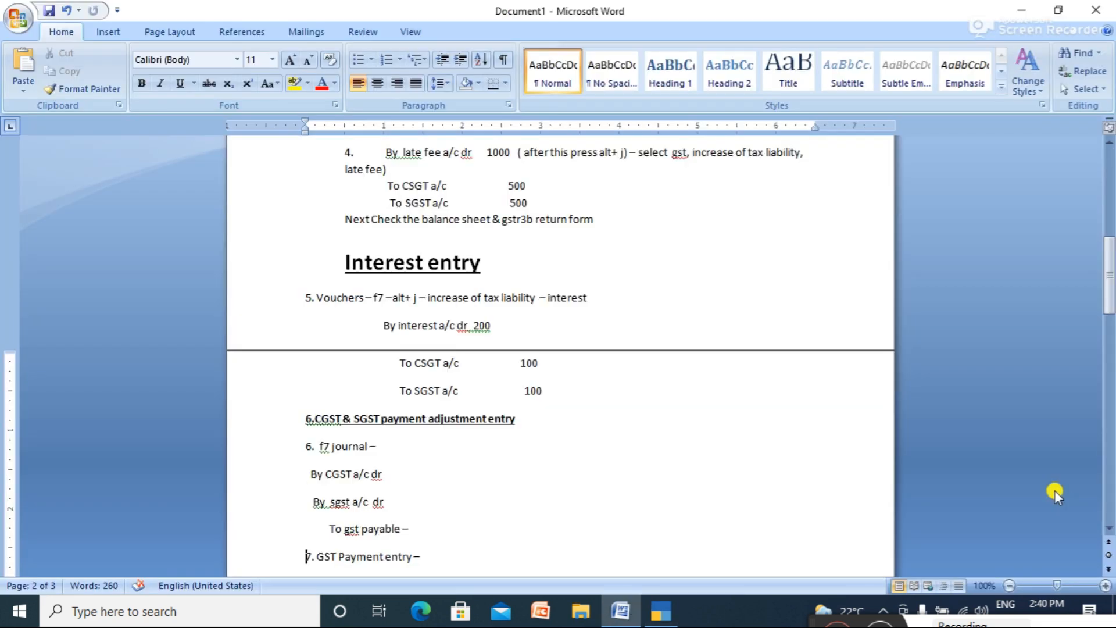
key("alt+Tab")
key("Down")
key("Down")
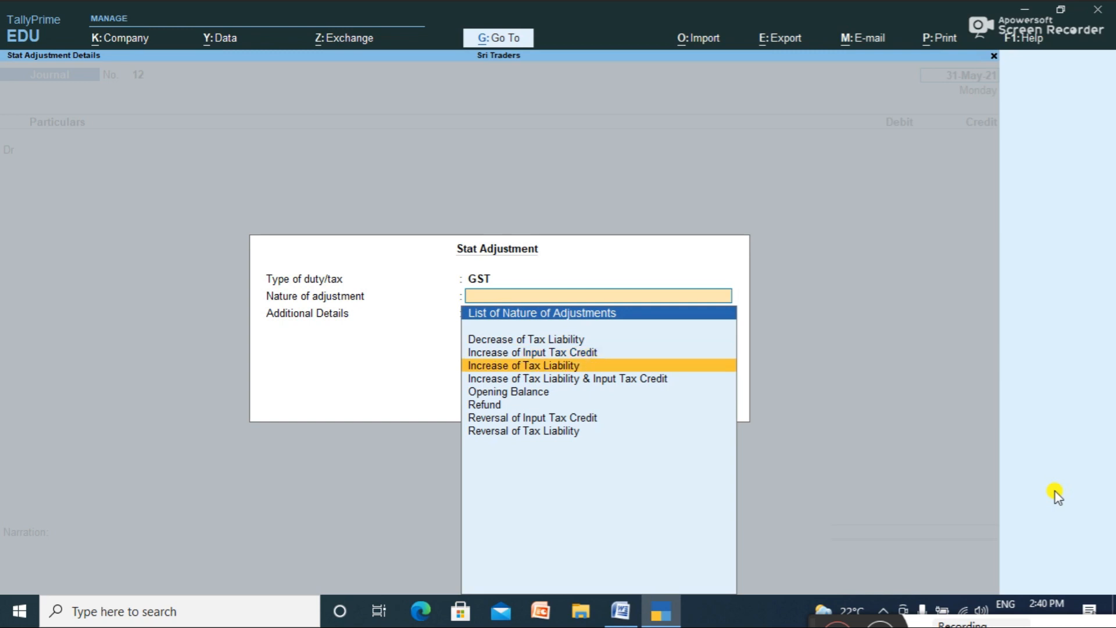
key("Return")
key("Down")
key("Down")
key("Down")
key("Down")
key("Down")
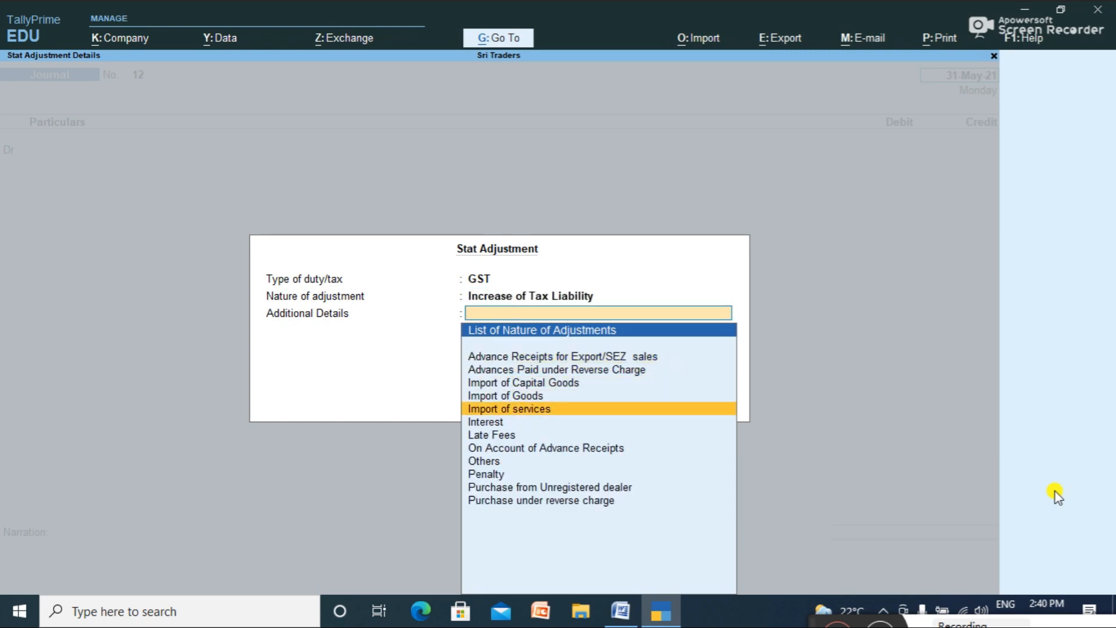
key("Return")
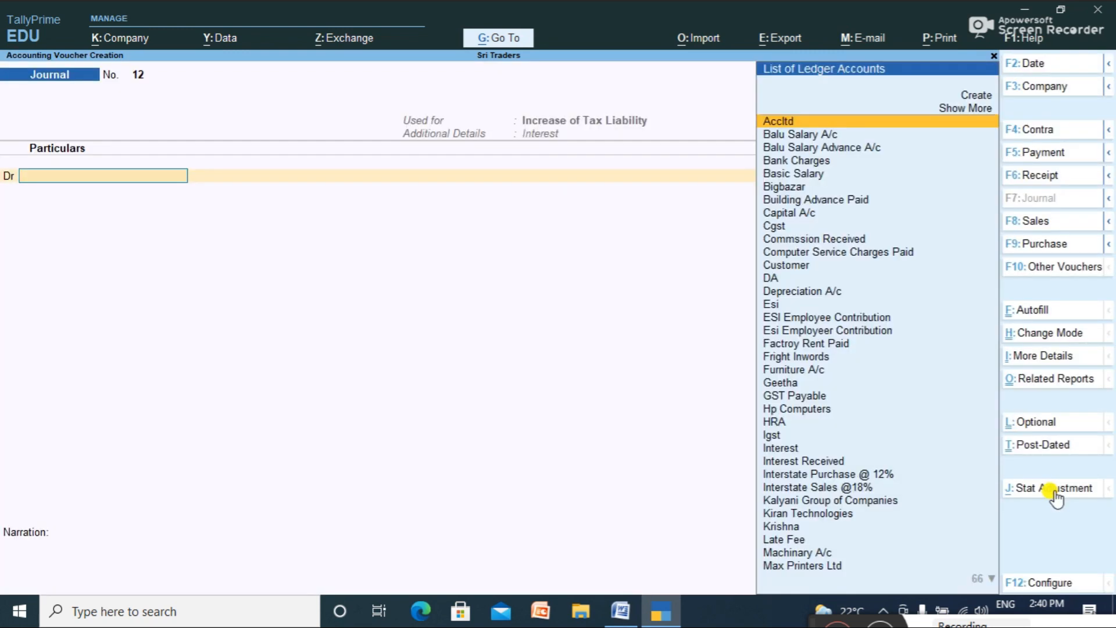
Debit the Interest ledger with 200 in the journal voucher, checking the amount in the Word notes.
type("int")
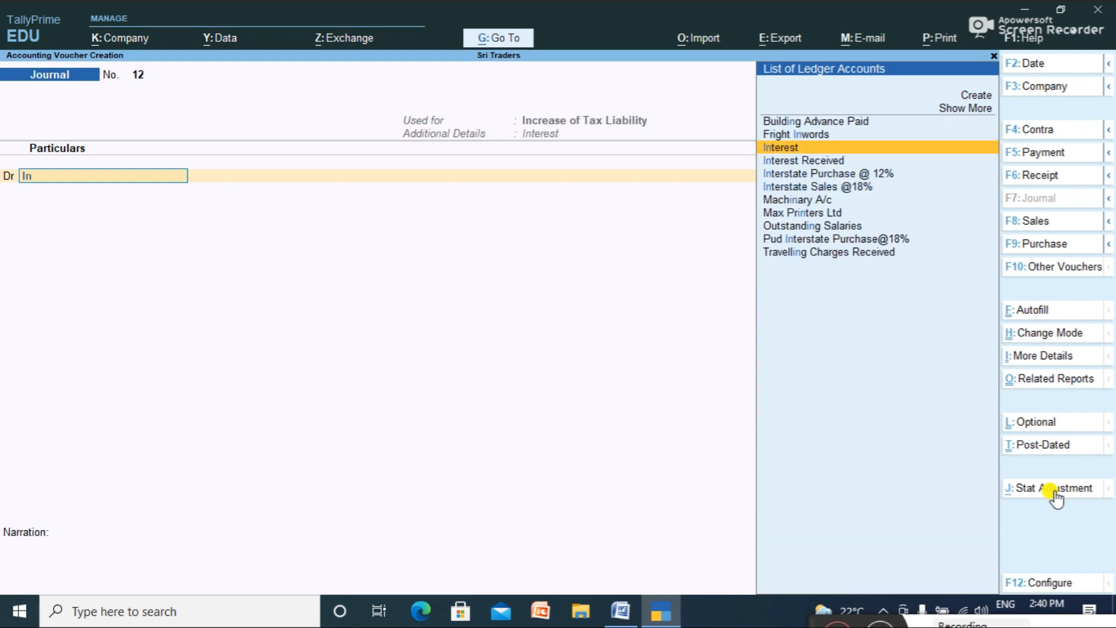
key("Return")
key("alt+Tab")
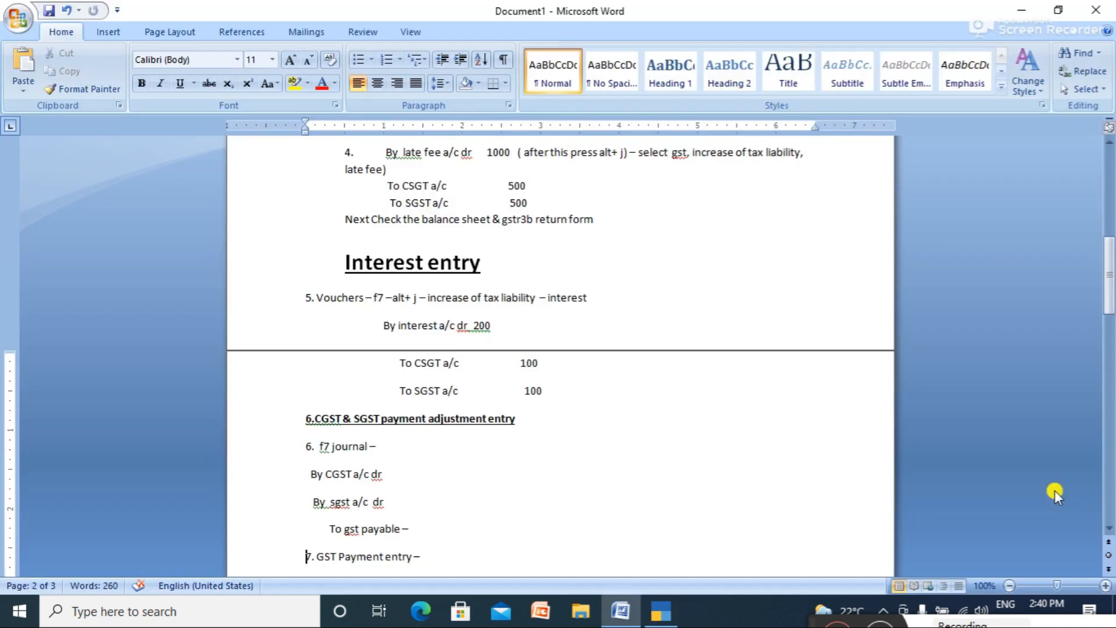
key("alt+Tab")
type("200")
key("Return")
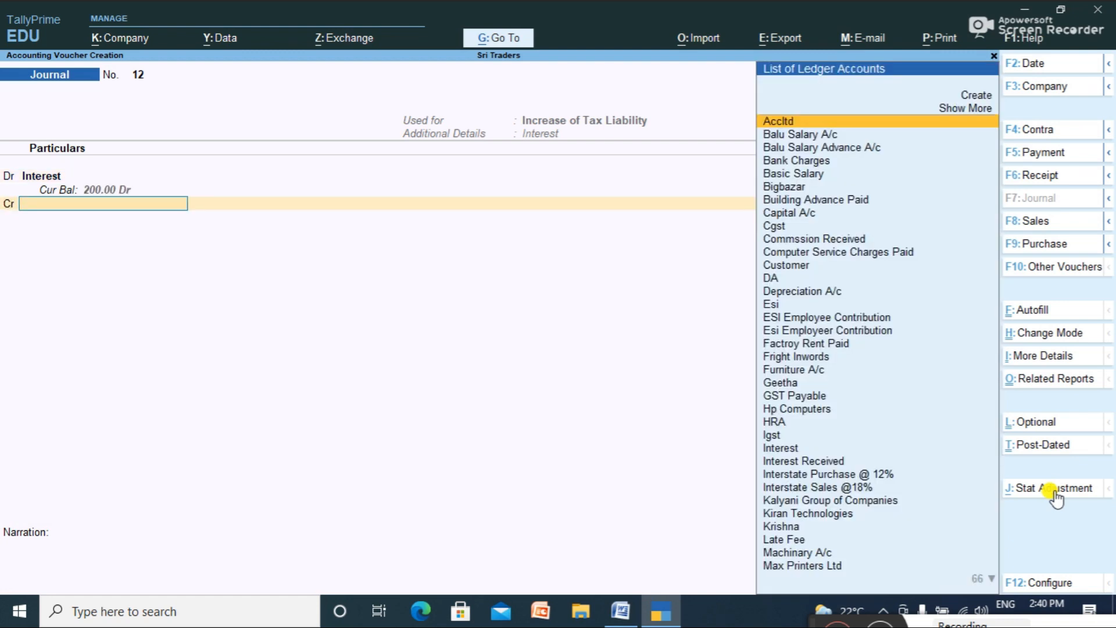
Credit the Cgst ledger with 100, keeping the GST rate at 0 %.
type("cgst")
key("Return")
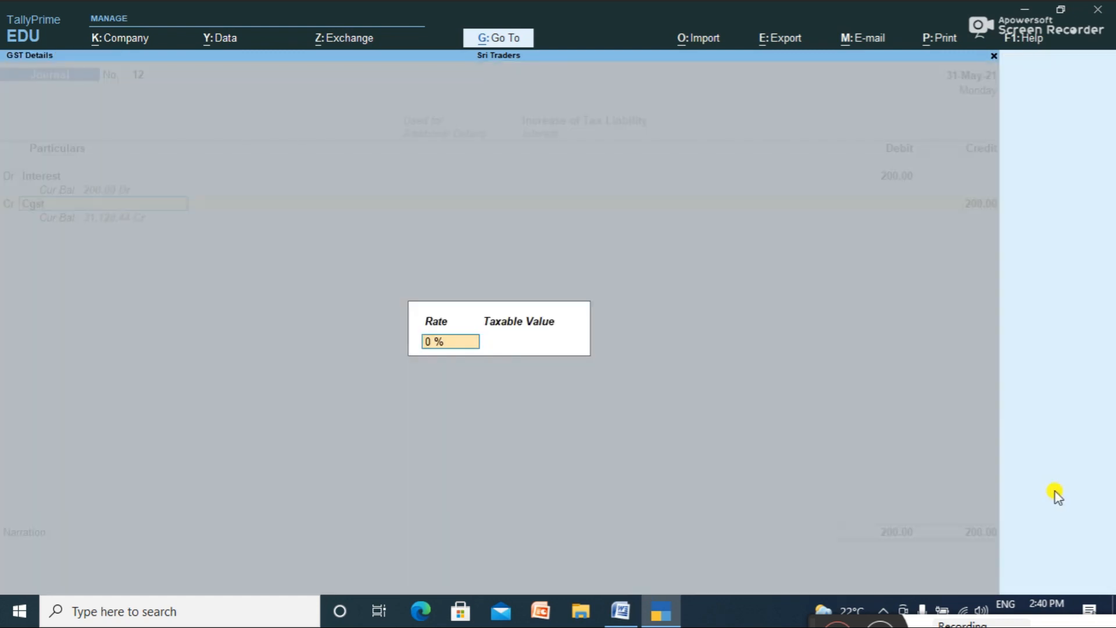
key("Return")
key("BackSpace")
type("100")
key("Return")
Credit the Sgst ledger with 100, keeping the GST rate at 0 %, and save the interest journal voucher.
type("S")
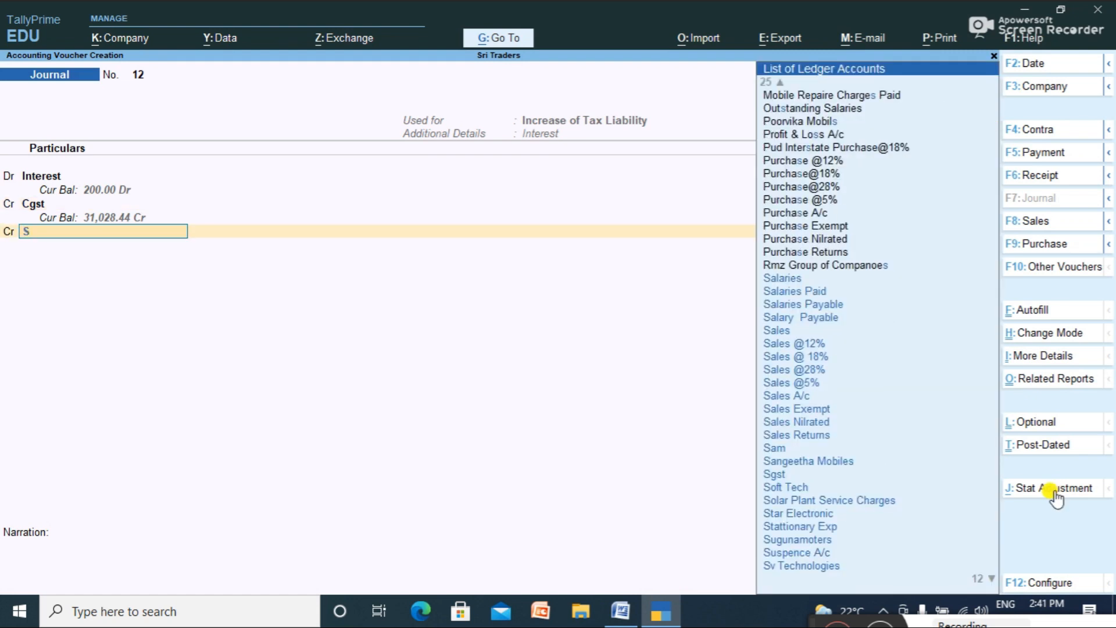
key("Down")
key("Down")
key("Down")
key("Down")
key("Down")
key("Down")
key("Down")
key("Down")
key("Down")
key("Down")
key("Down")
key("Down")
key("Down")
key("Down")
key("Down")
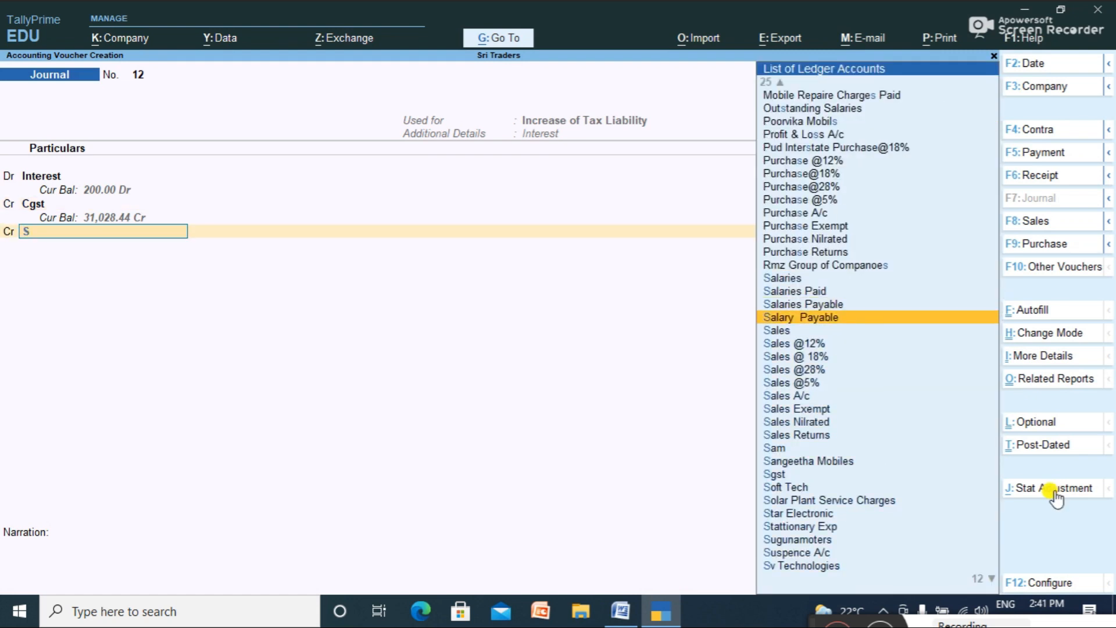
key("Return")
key("Return")
key("Return")
key("Return")
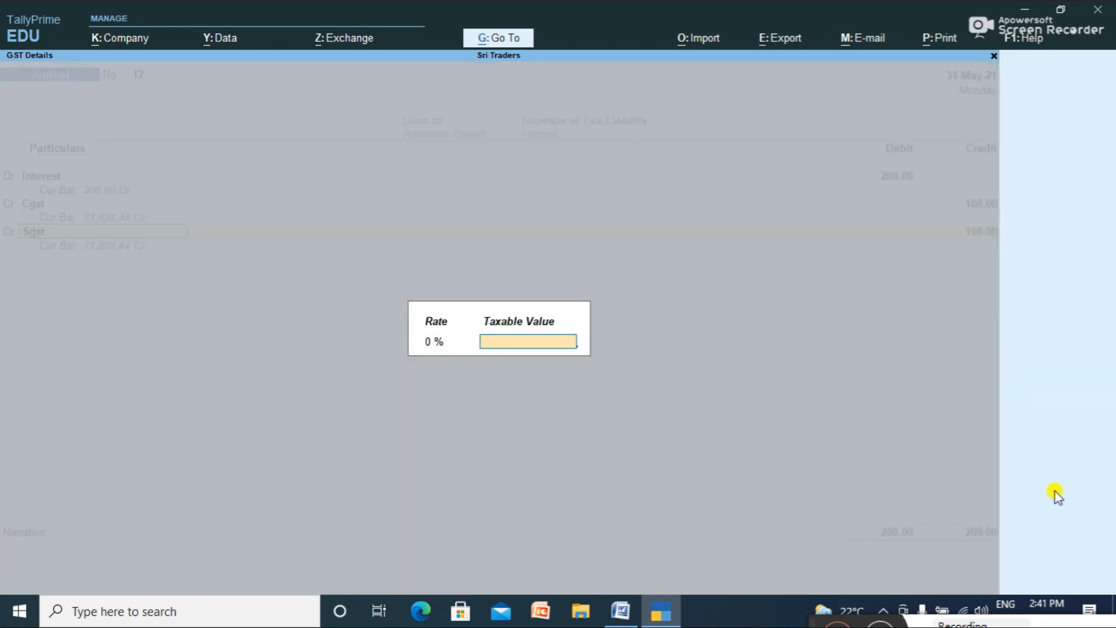
key("Return")
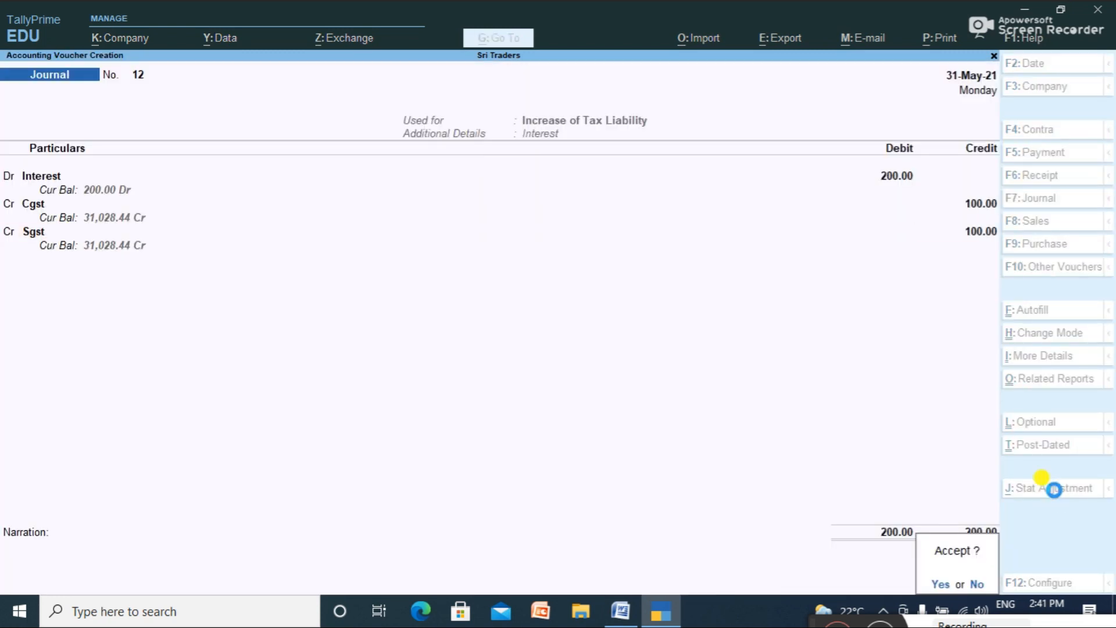
key("Return")
Glance at the Word notes, leave voucher entry, and open the Duties & Taxes group from the detailed Balance Sheet.
key("alt+Tab")
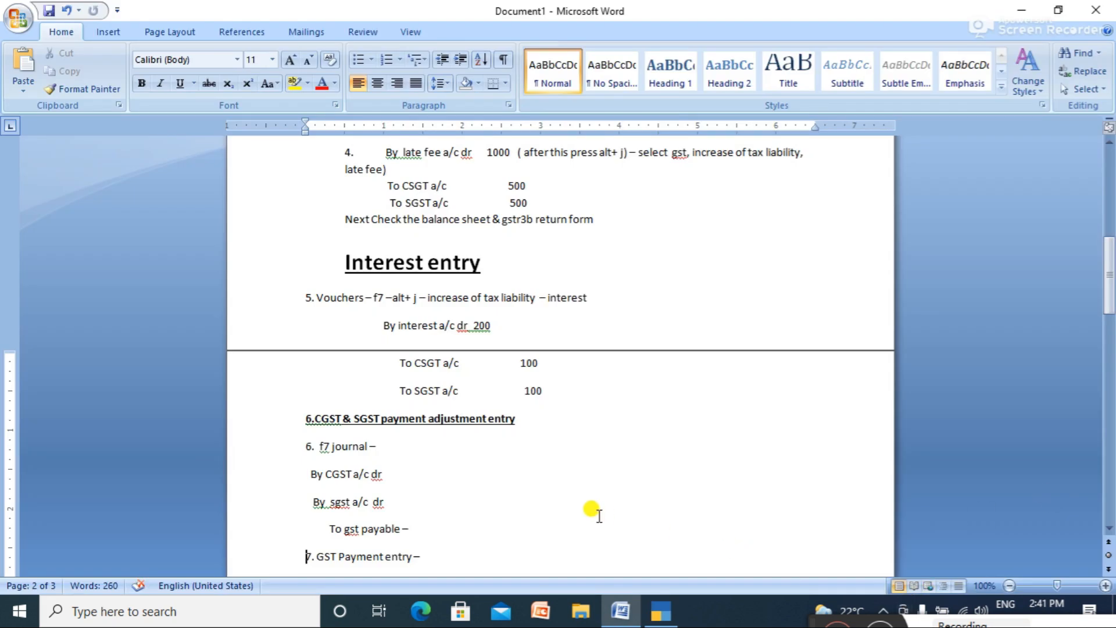
key("alt+Tab")
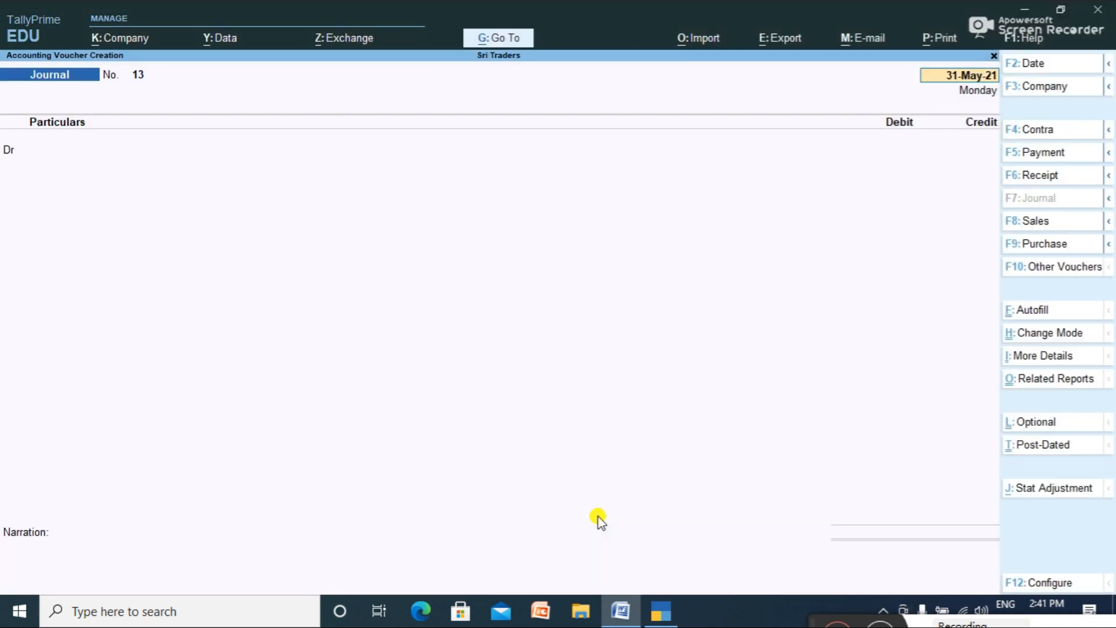
key("Escape")
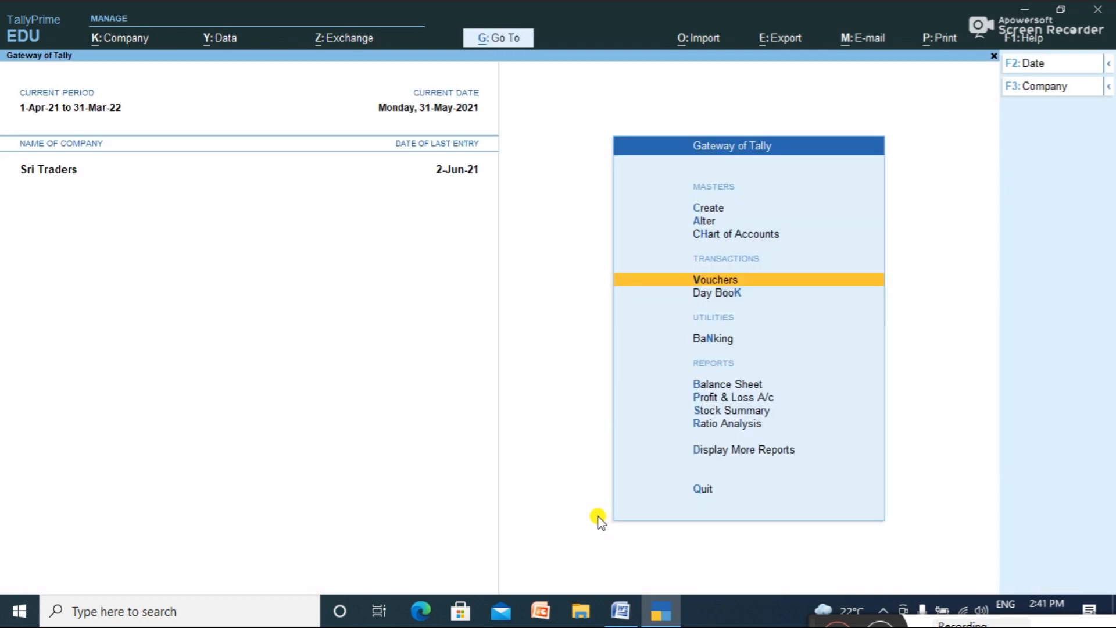
left_click(741, 382)
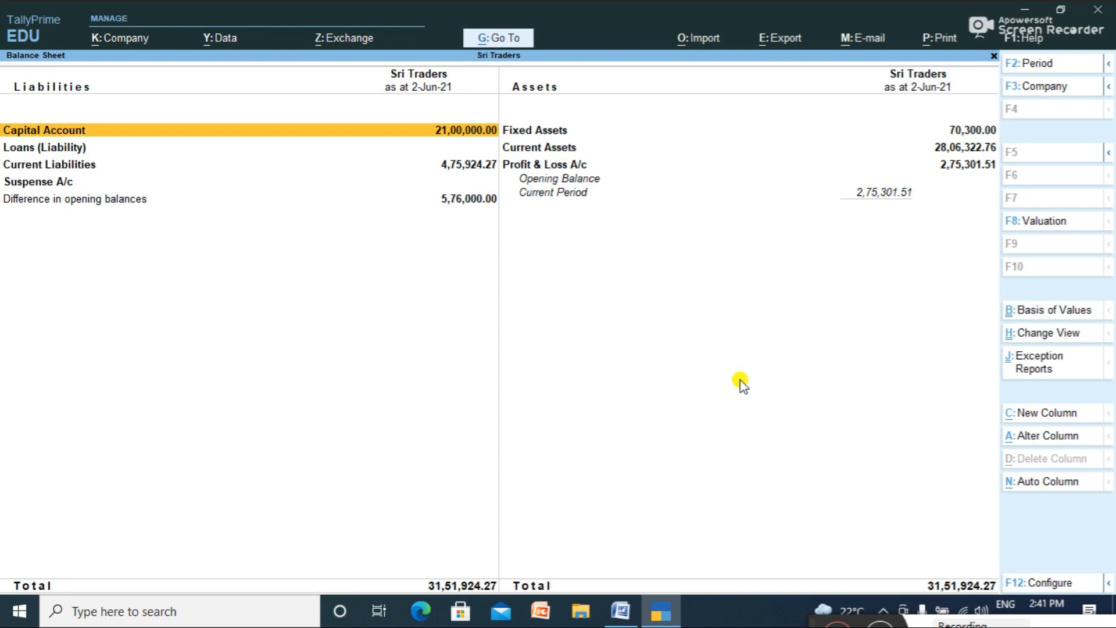
key("alt+F5")
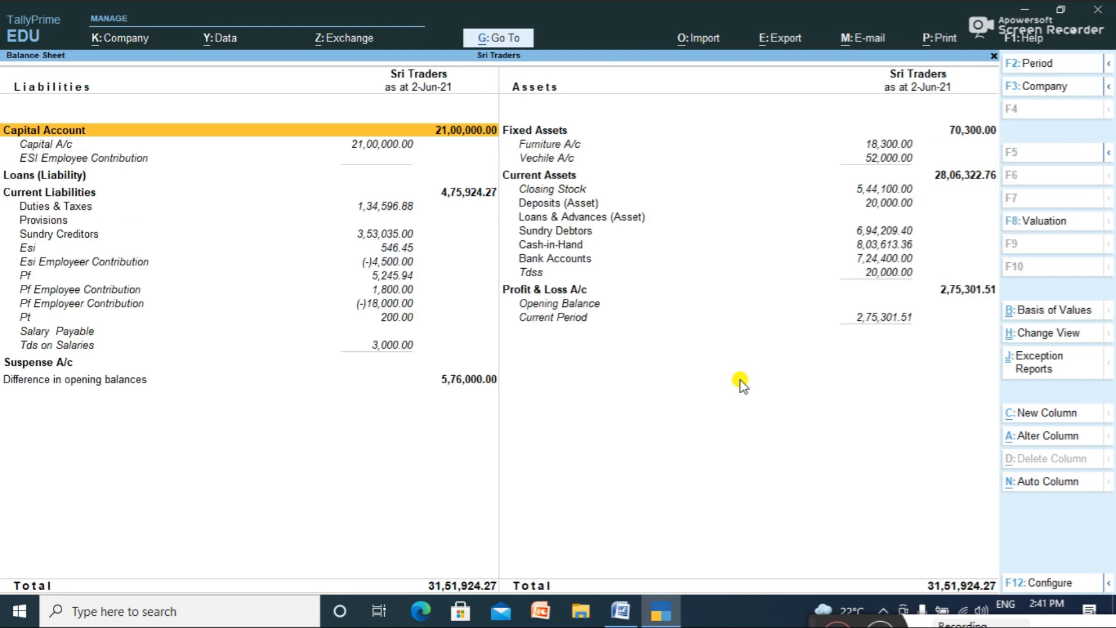
key("Down")
key("Down")
key("Down")
key("Down")
key("Down")
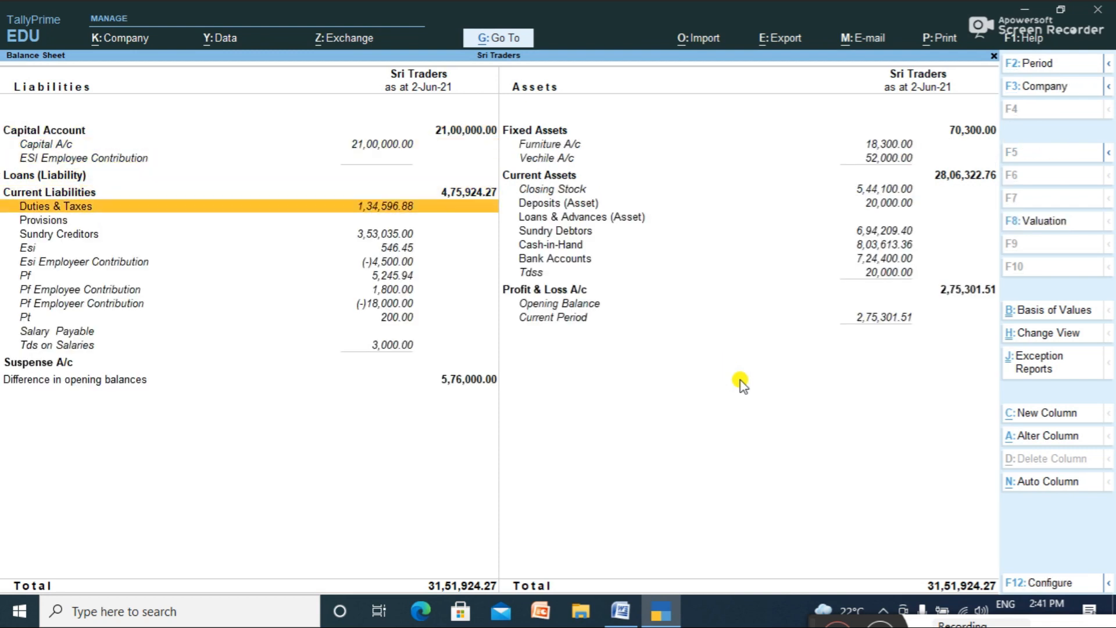
key("Return")
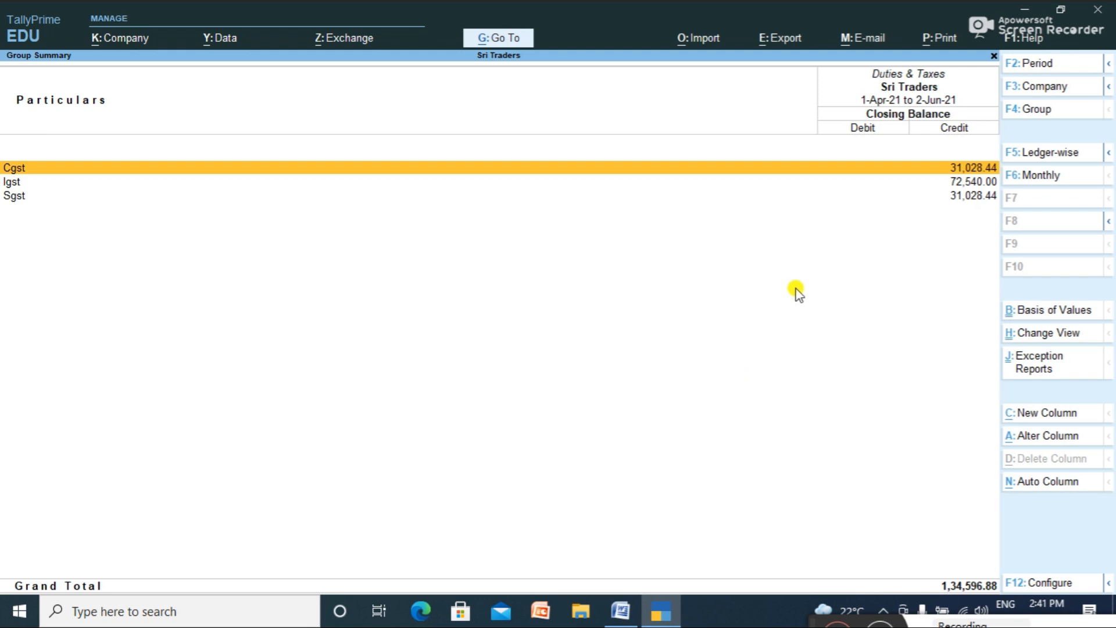
Examine the Cgst ledger's monthly summary and its June vouchers, returning to the Duties & Taxes group summary.
key("Return")
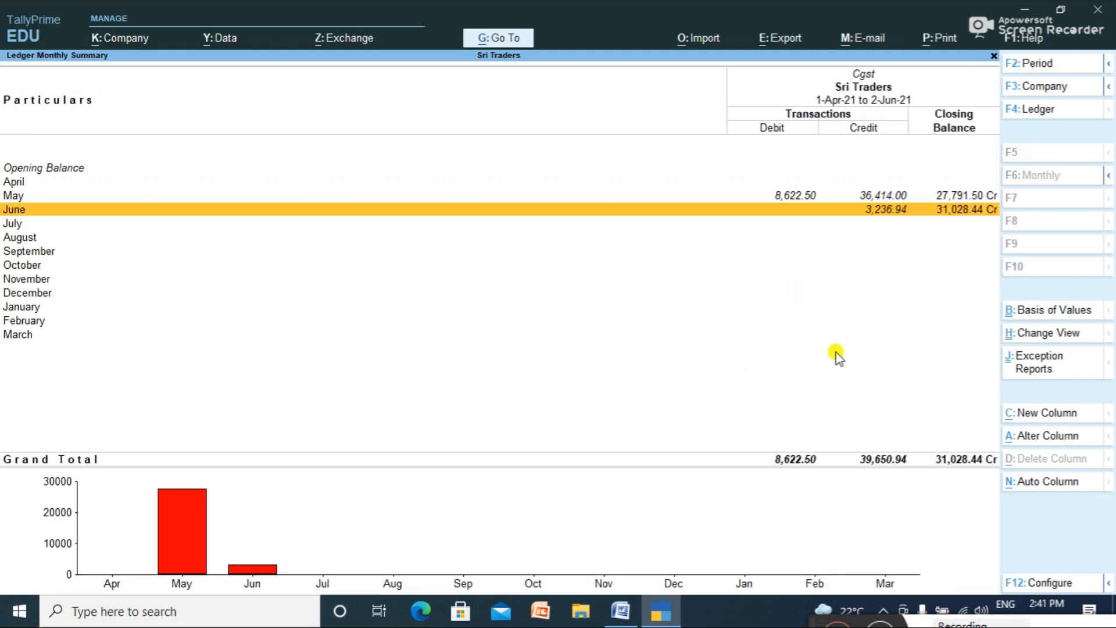
key("Return")
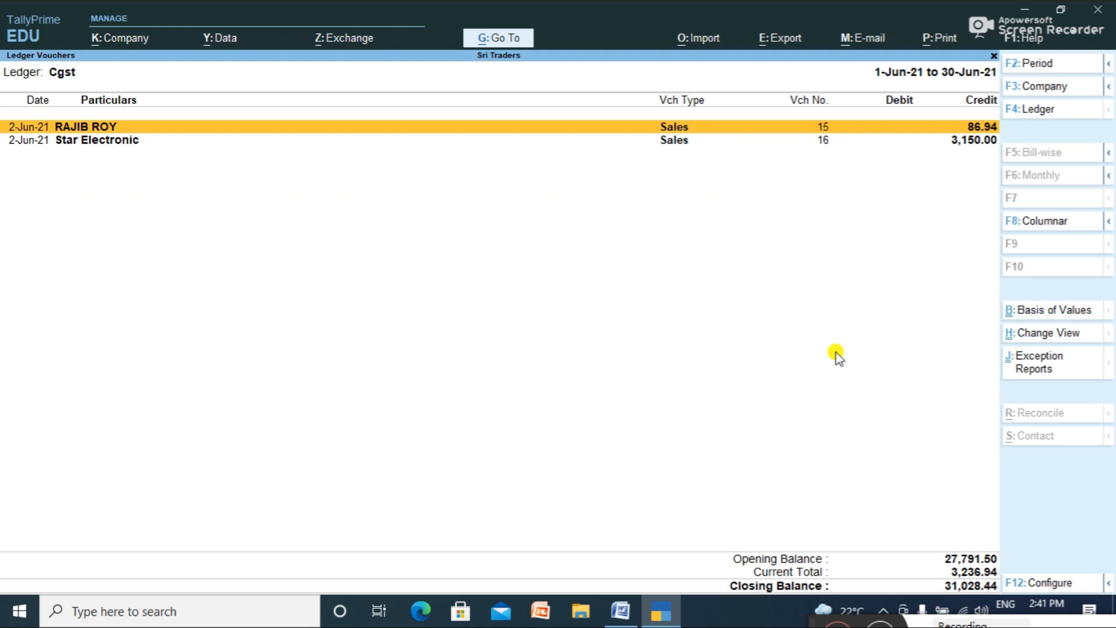
key("Escape")
key("Return")
key("Escape")
key("Escape")
key("Return")
key("Escape")
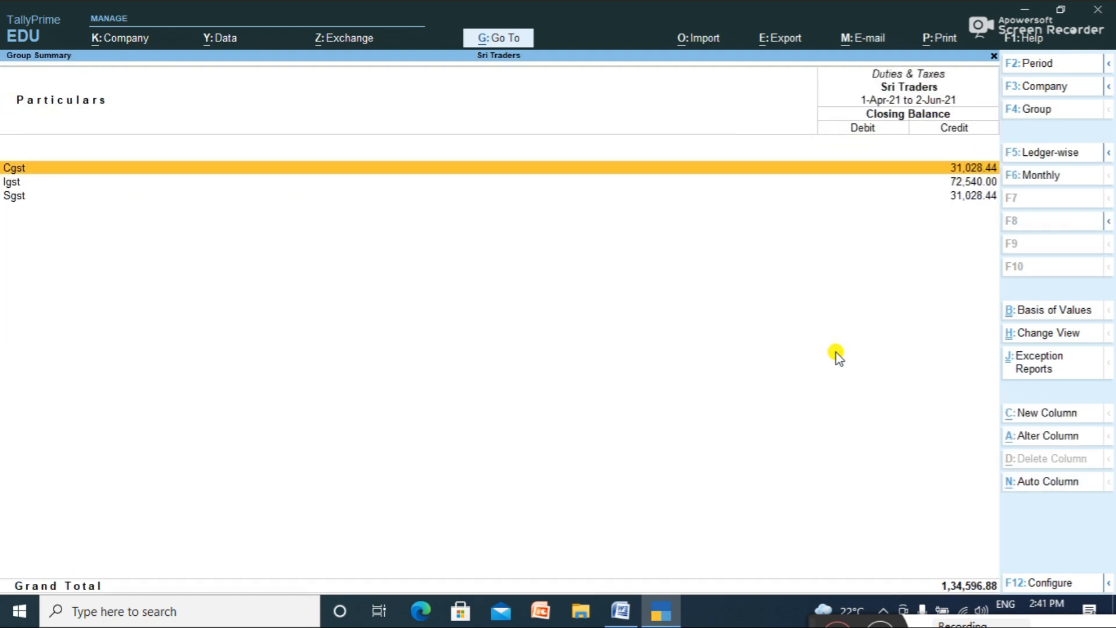
Check the late fee and interest journals among the Cgst ledger's May vouchers, and return to the Gateway of Tally.
key("Return")
left_click(988, 201)
left_click(988, 201)
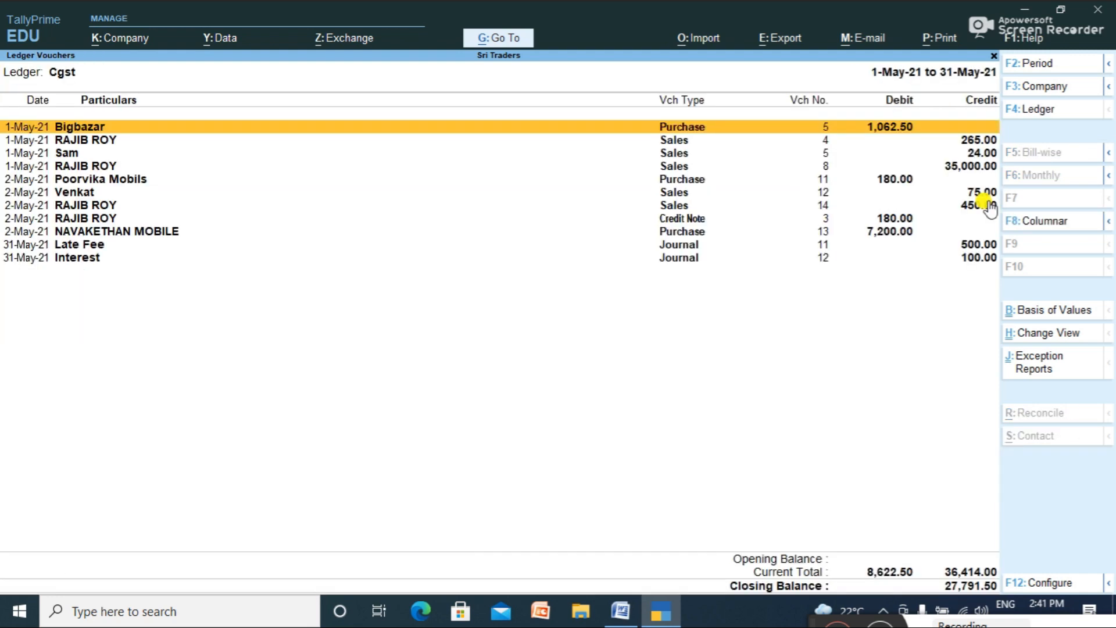
key("Down")
key("Down")
key("Down")
key("Down")
key("Down")
key("Down")
key("Down")
key("Down")
key("Down")
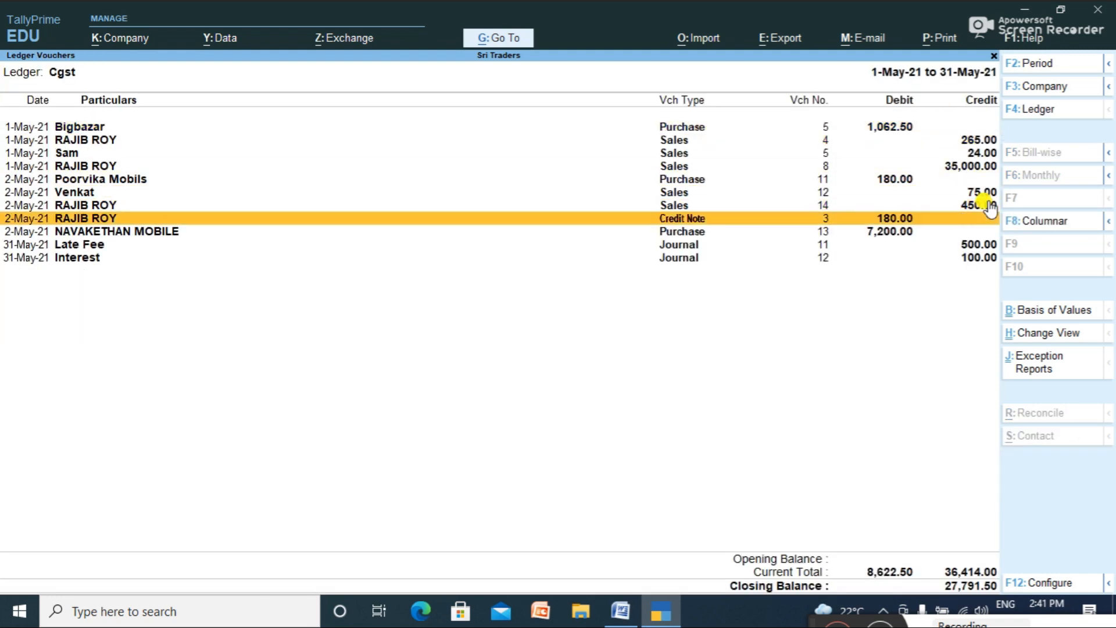
key("Down")
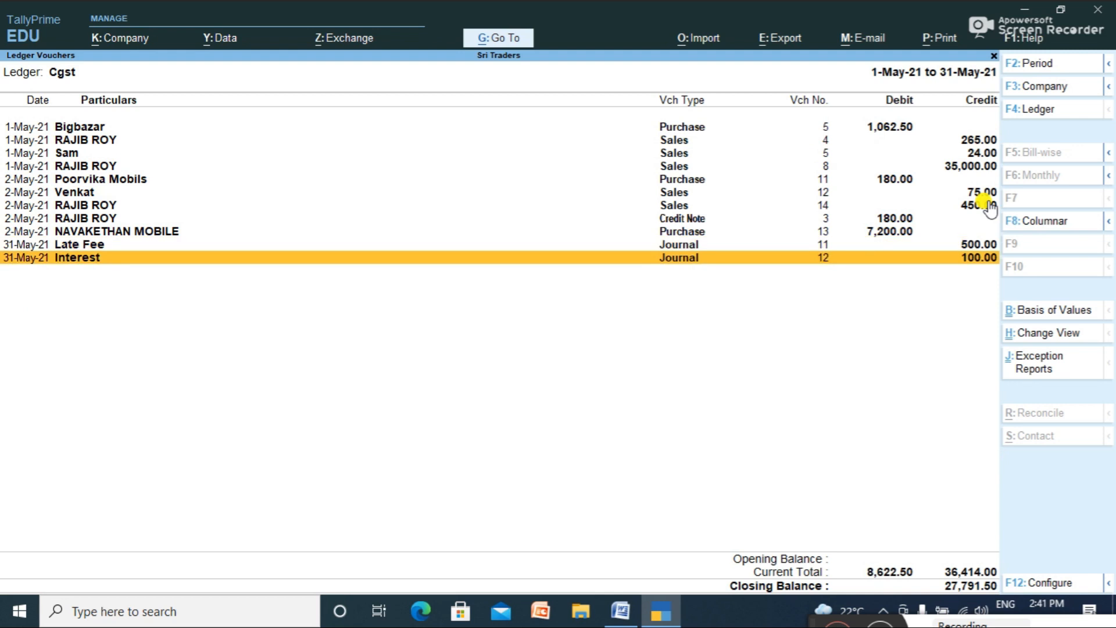
key("Escape")
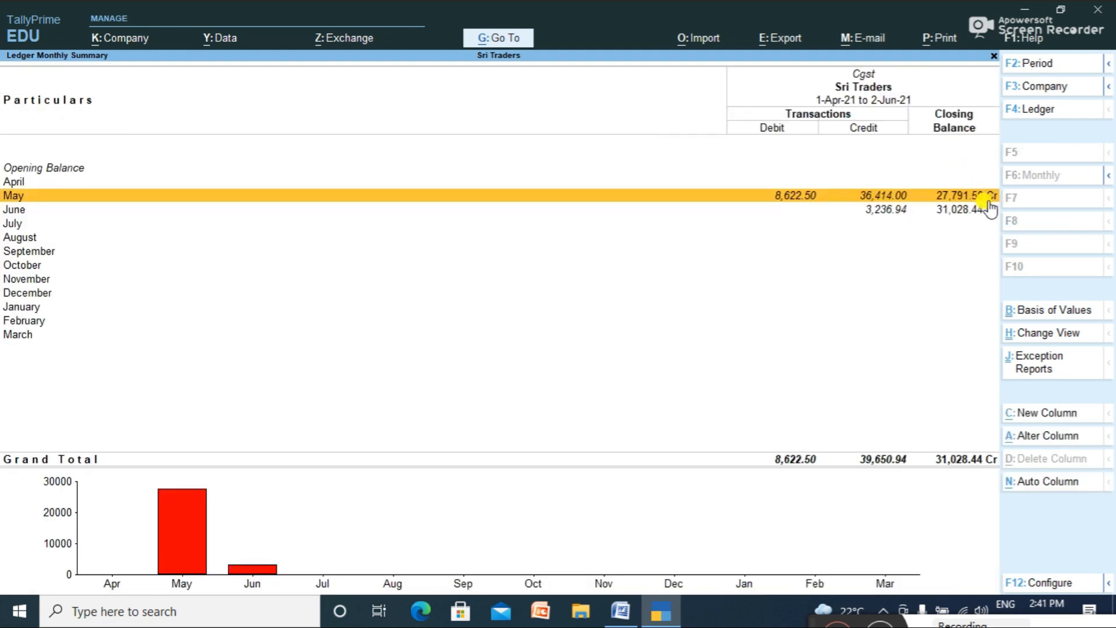
key("Escape")
key("Escape")
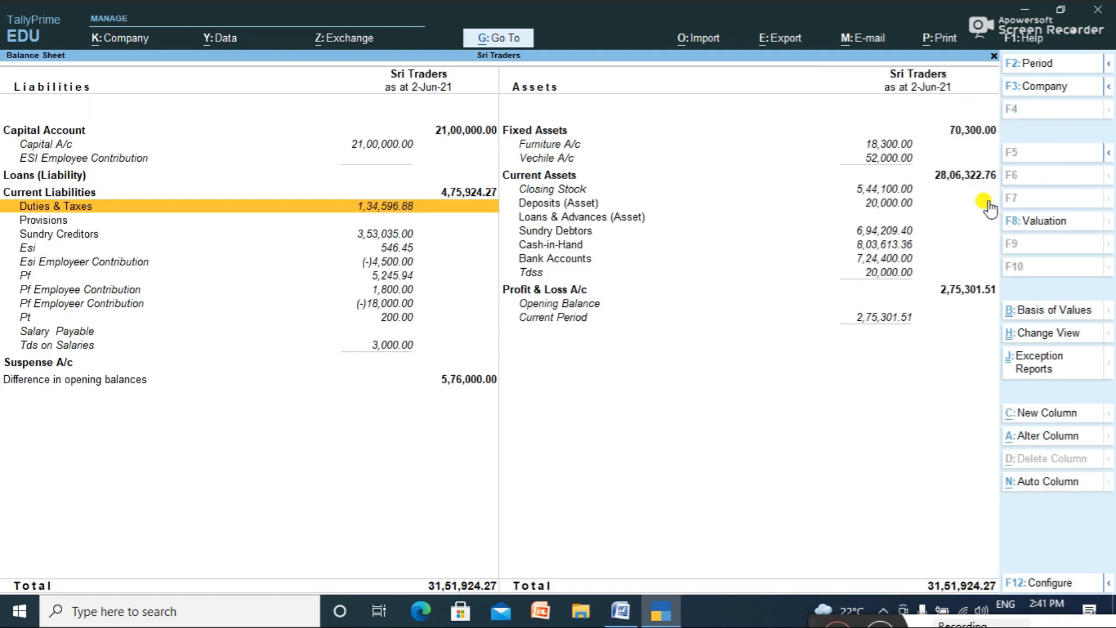
key("Escape")
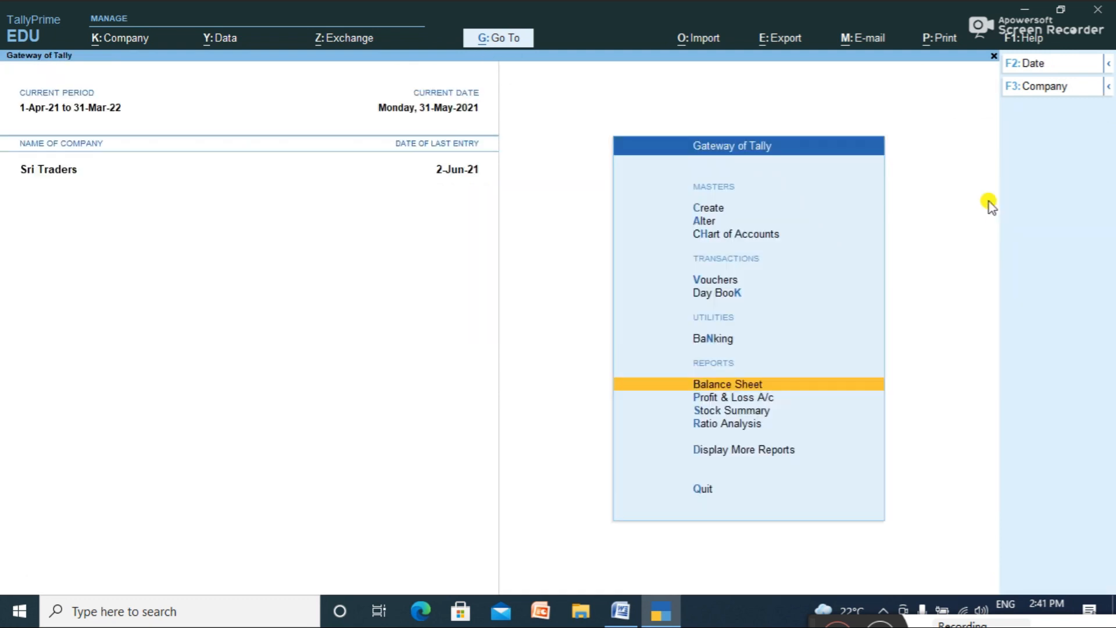
Switch to the Word notes, read the CGST & SGST payment adjustment instructions and return to TallyPrime.
key("alt+Tab")
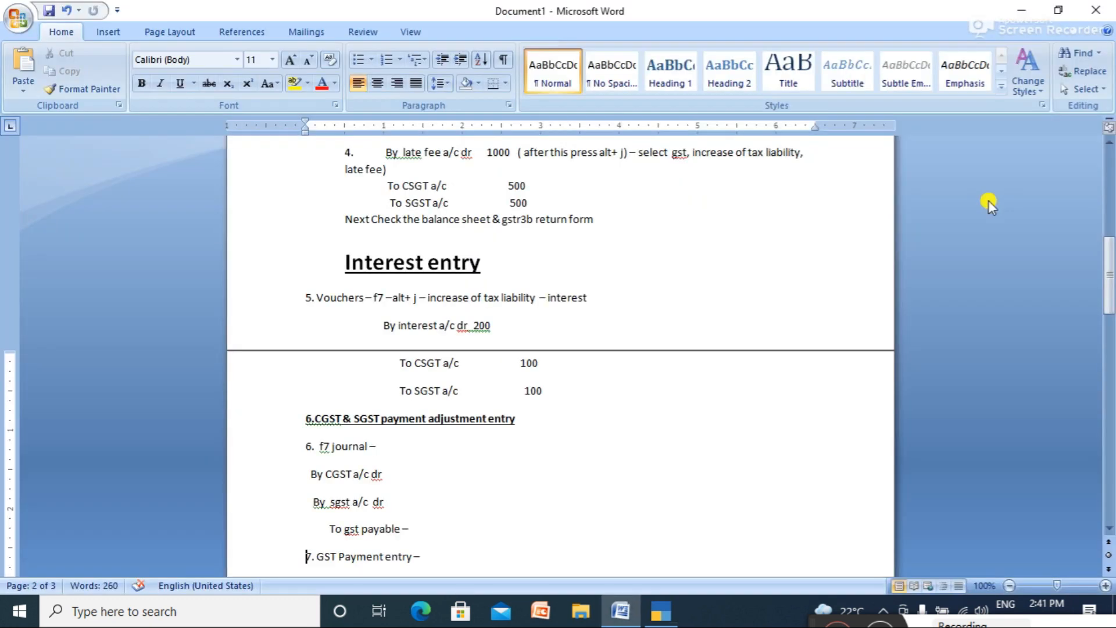
key("Down")
key("Down")
key("Down")
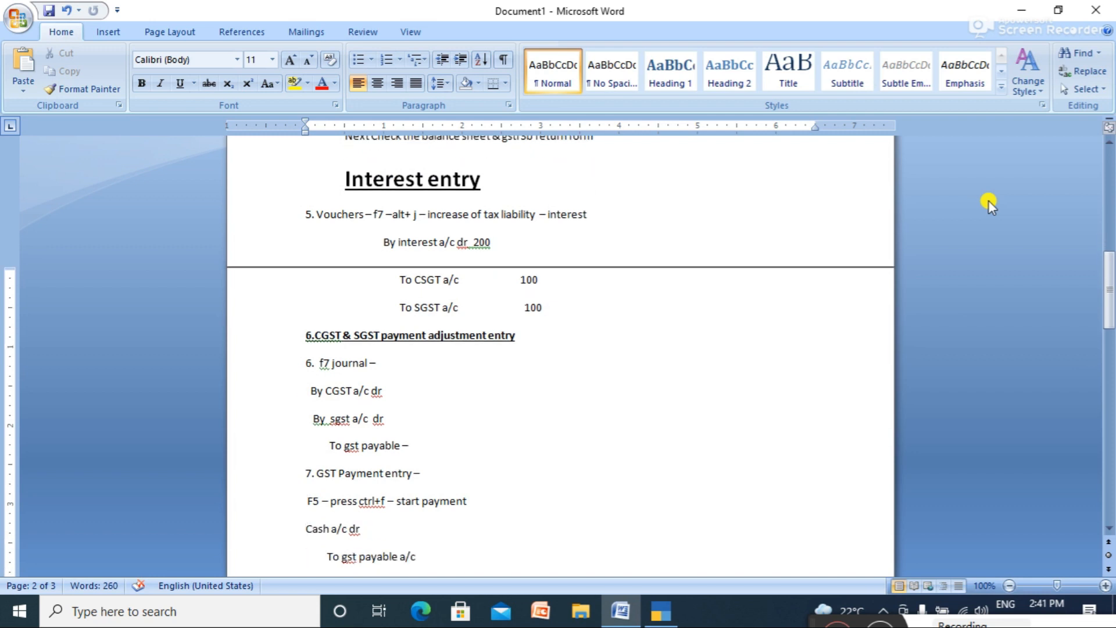
key("alt+Tab")
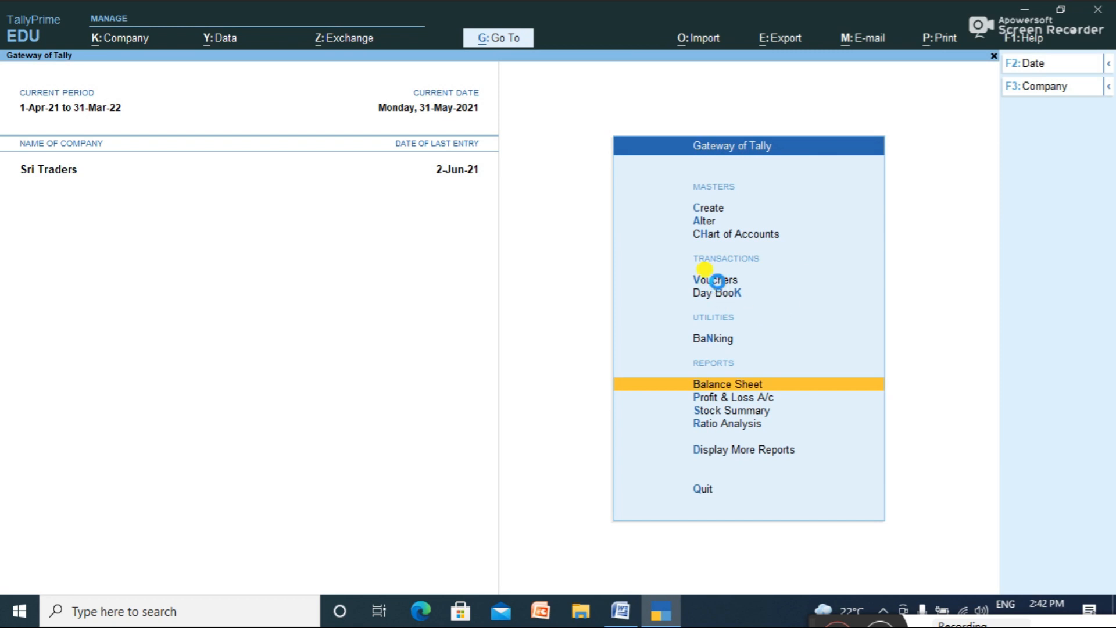
Start a new journal voucher and debit the Cgst ledger with 31,028.44, consulting the payment adjustment entry in the Word notes.
left_click(717, 281)
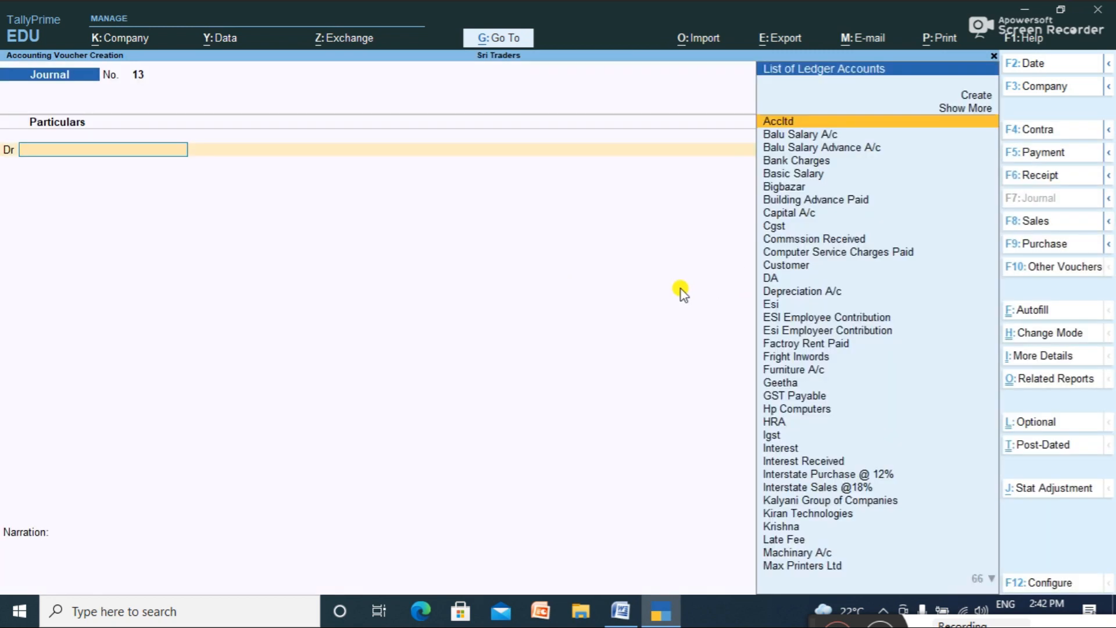
key("alt+Tab")
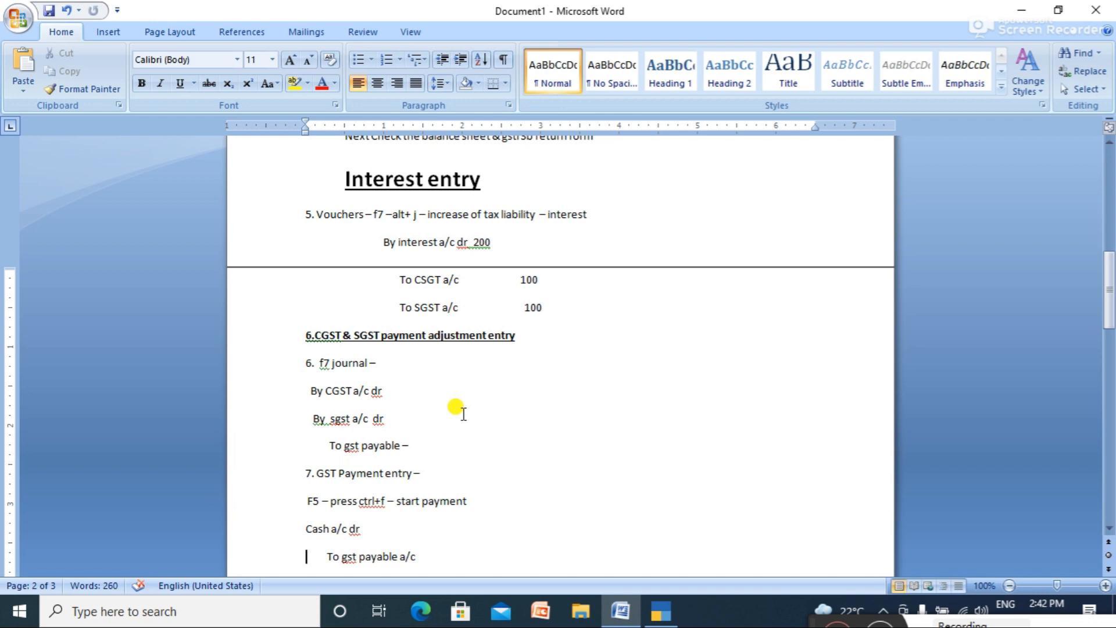
key("alt+Tab")
key("alt+Tab")
key("alt+Tab")
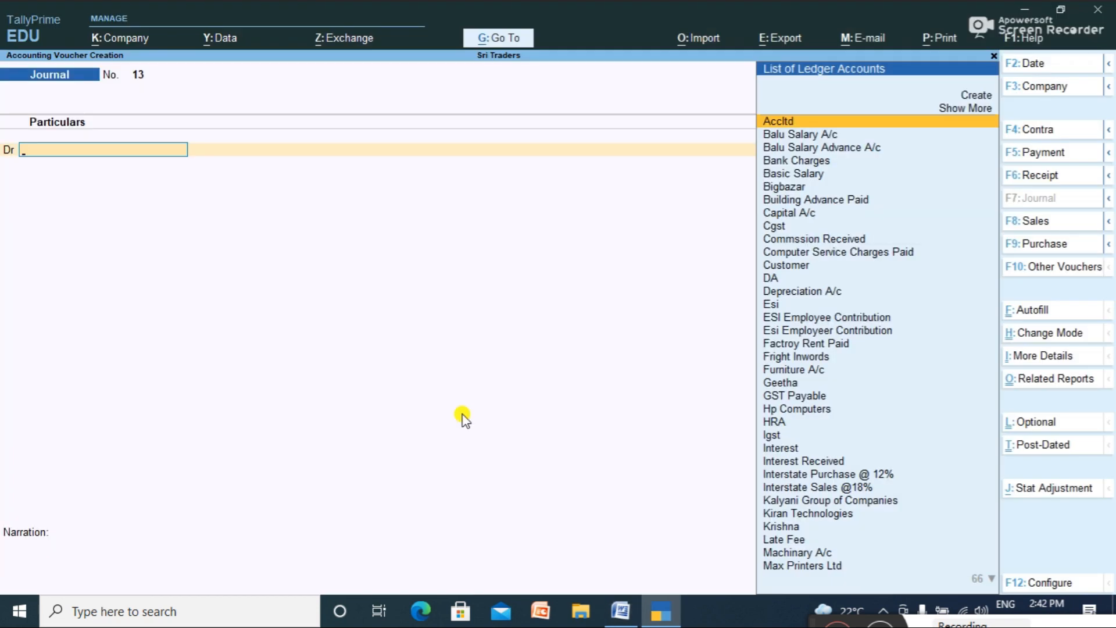
type("c")
key("Down")
key("Return")
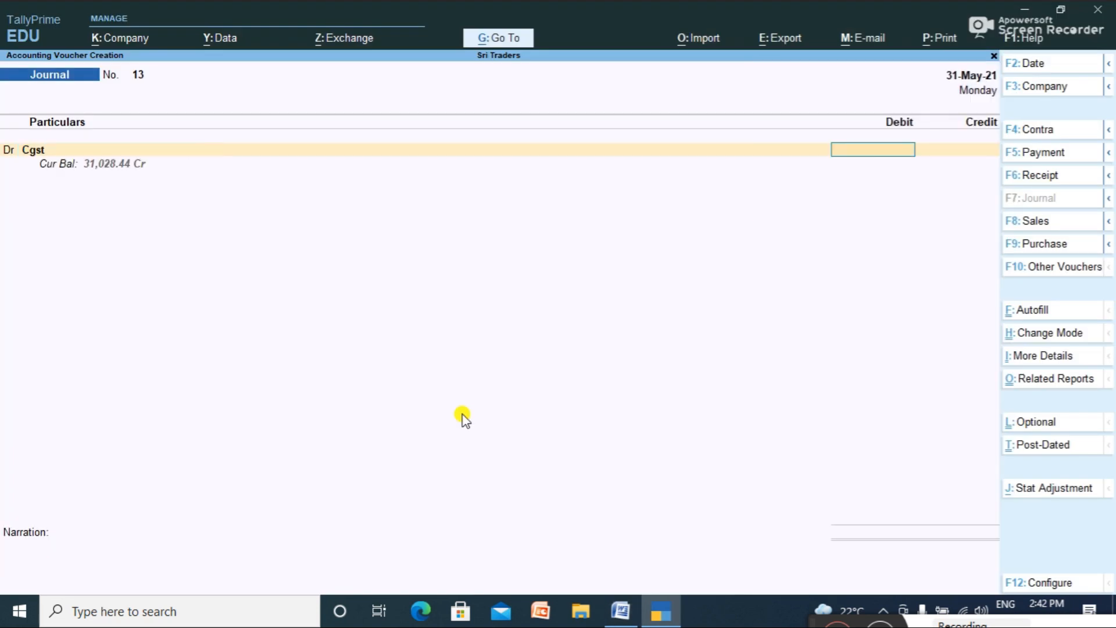
key("alt+Tab")
key("alt+Tab")
type("31")
type("028.44")
key("Return")
key("Return")
Make the second line of the journal a debit to the Sgst ledger with 31,028.44.
key("BackSpace")
type("dr")
key("Return")
type("sg")
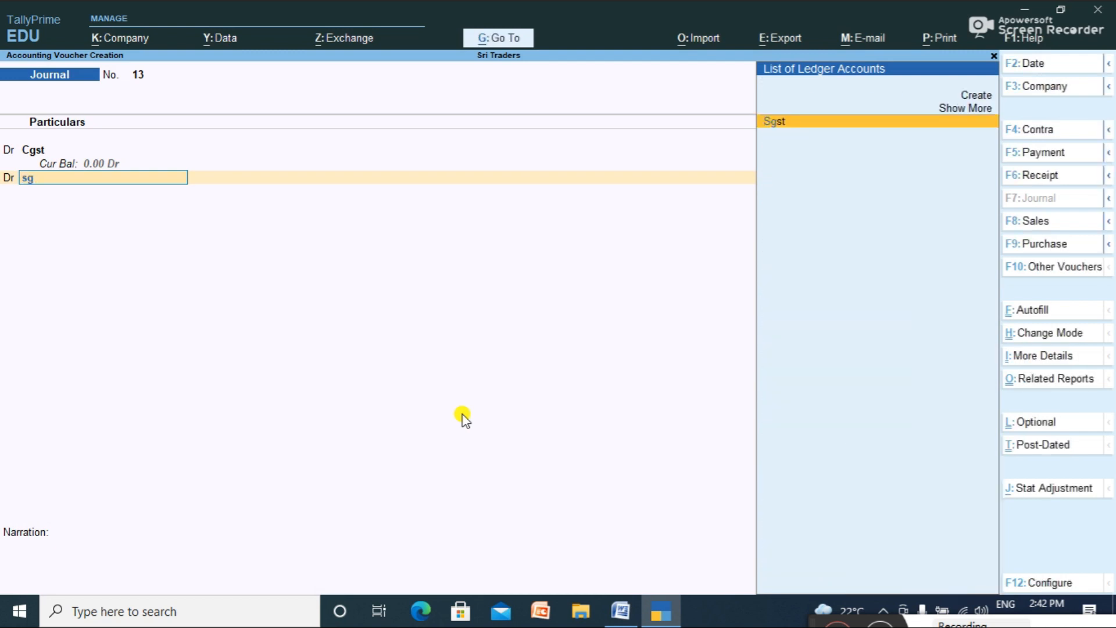
key("Return")
type("31")
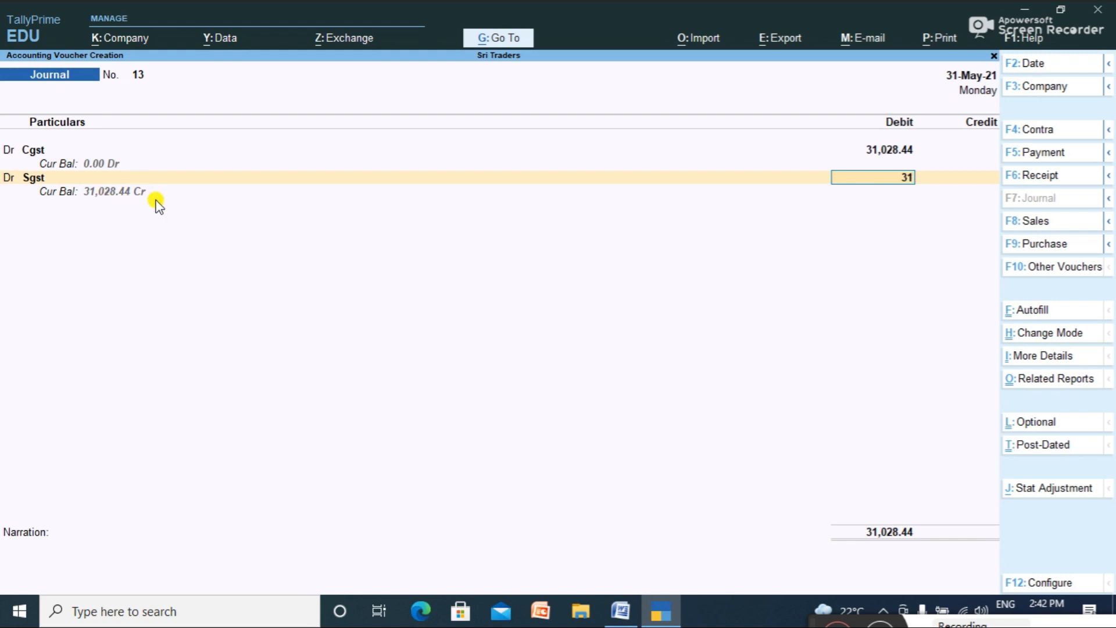
type(",028.44")
key("Return")
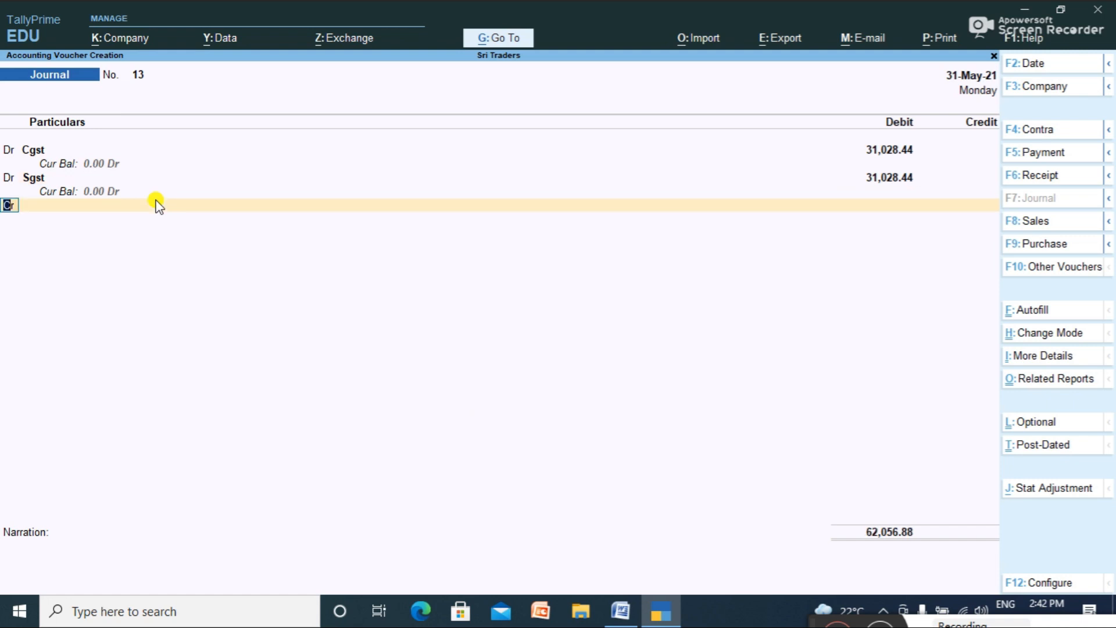
Credit the GST Payable ledger with 62,056.88, checking the ledger name in the Word notes.
key("Return")
key("alt+Tab")
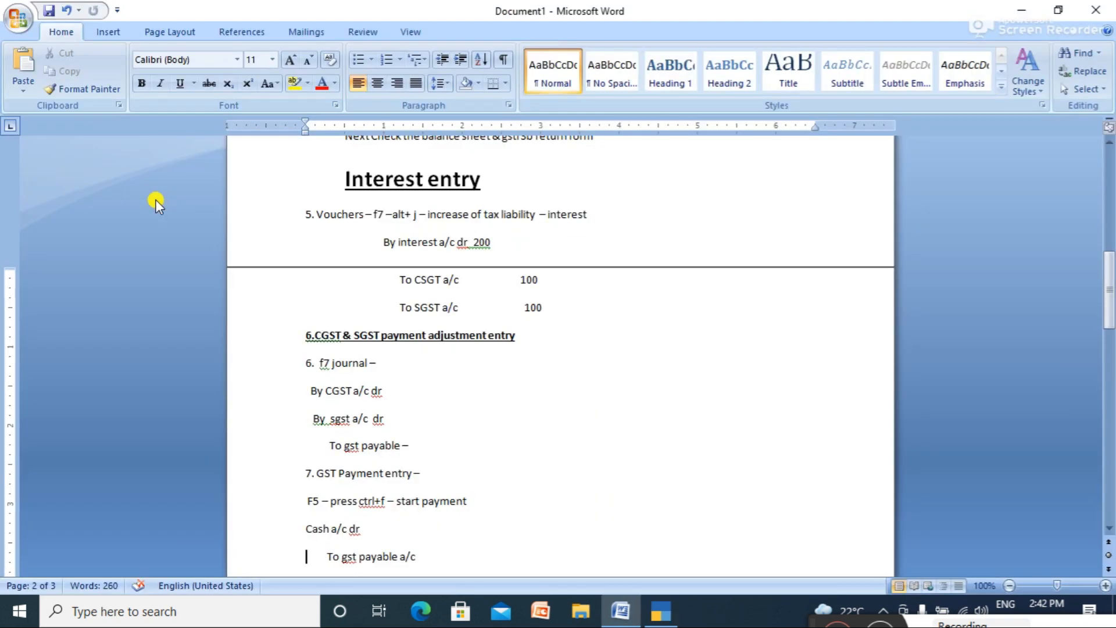
key("alt+Tab")
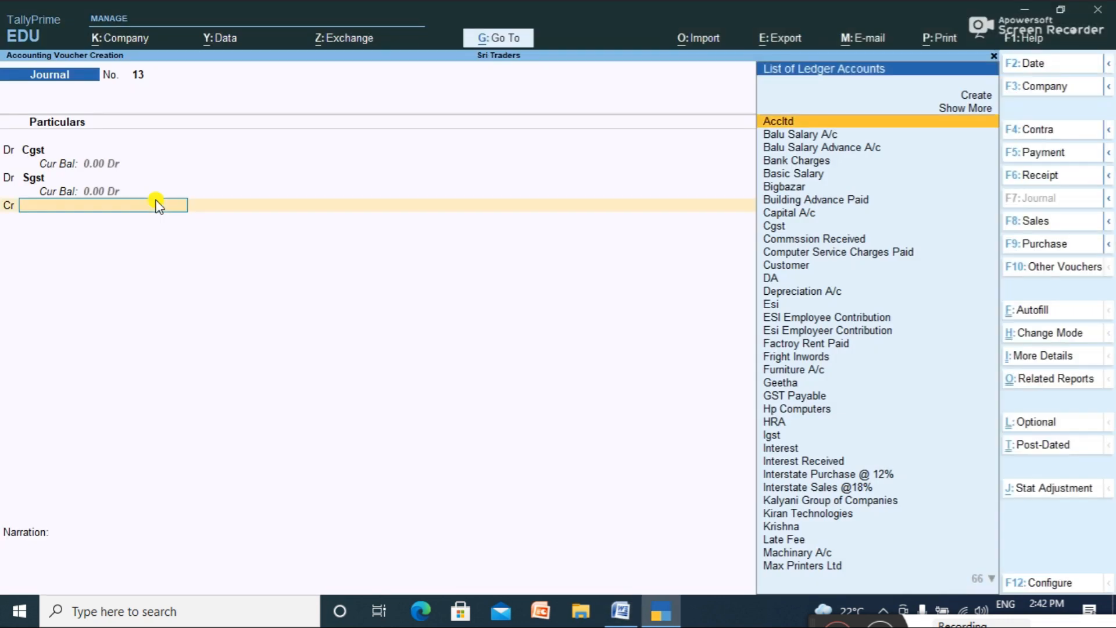
type("Gst")
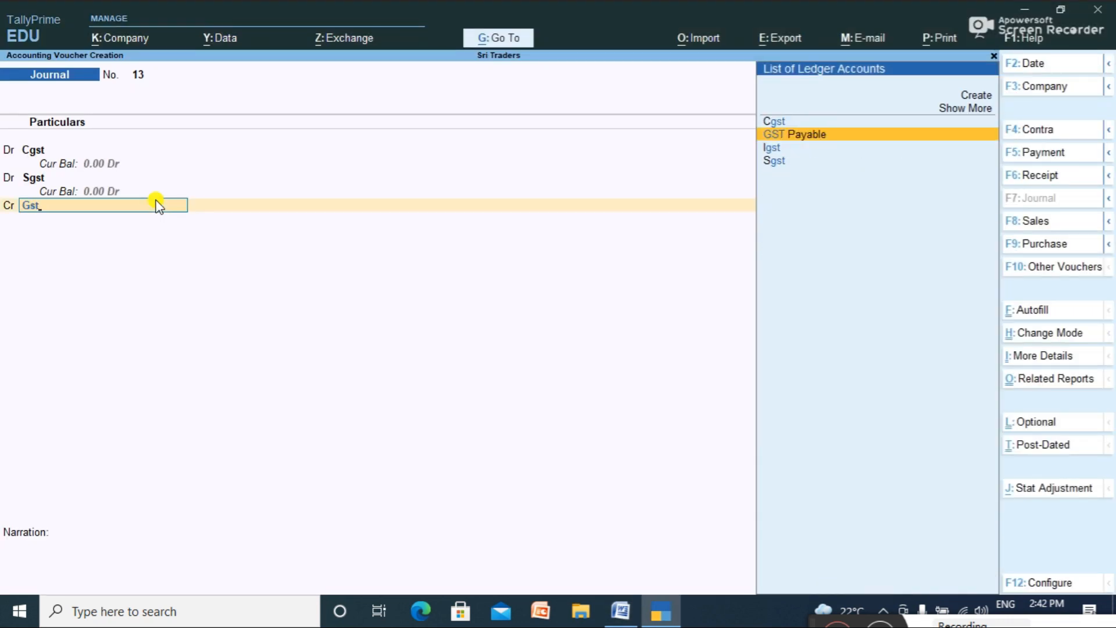
key("Return")
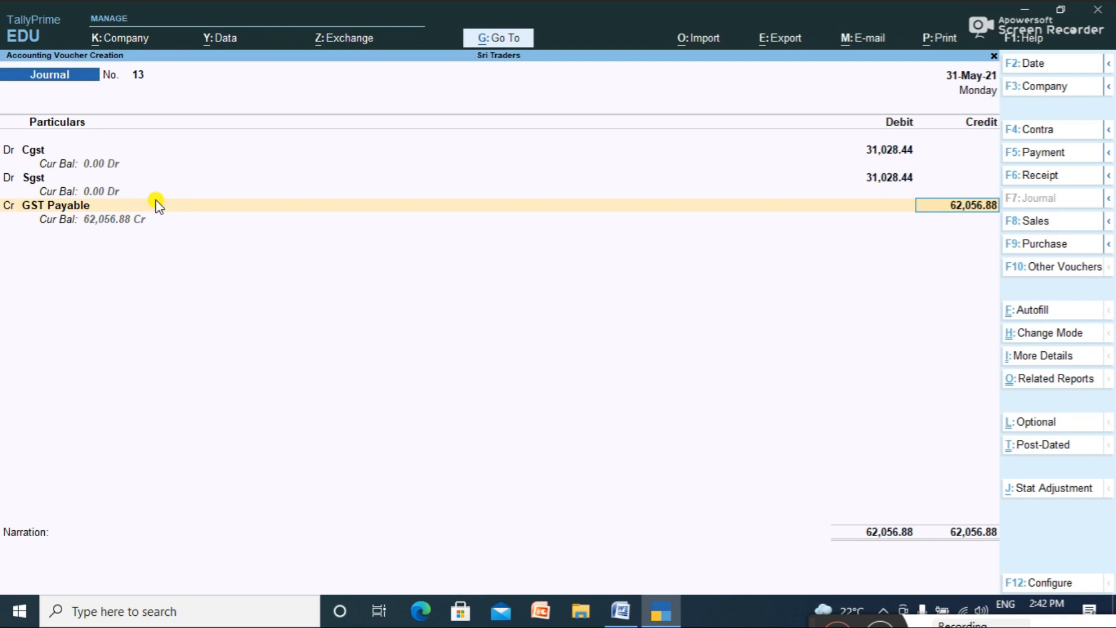
key("Return")
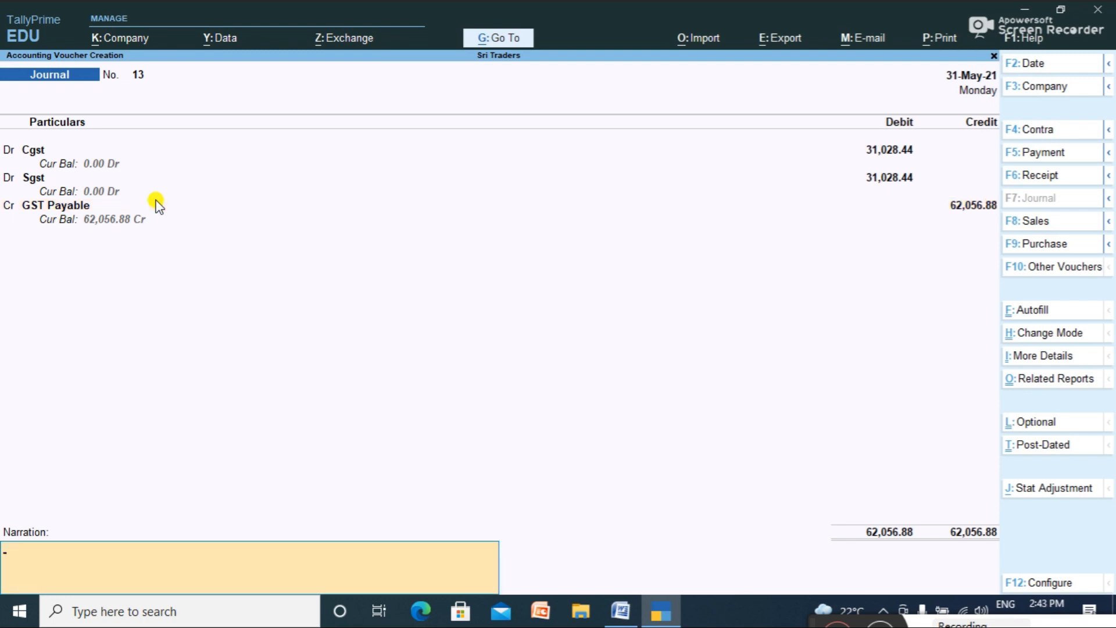
Save the CGST and SGST payment adjustment journal, checking the GST payment entry in the Word notes.
key("alt+Tab")
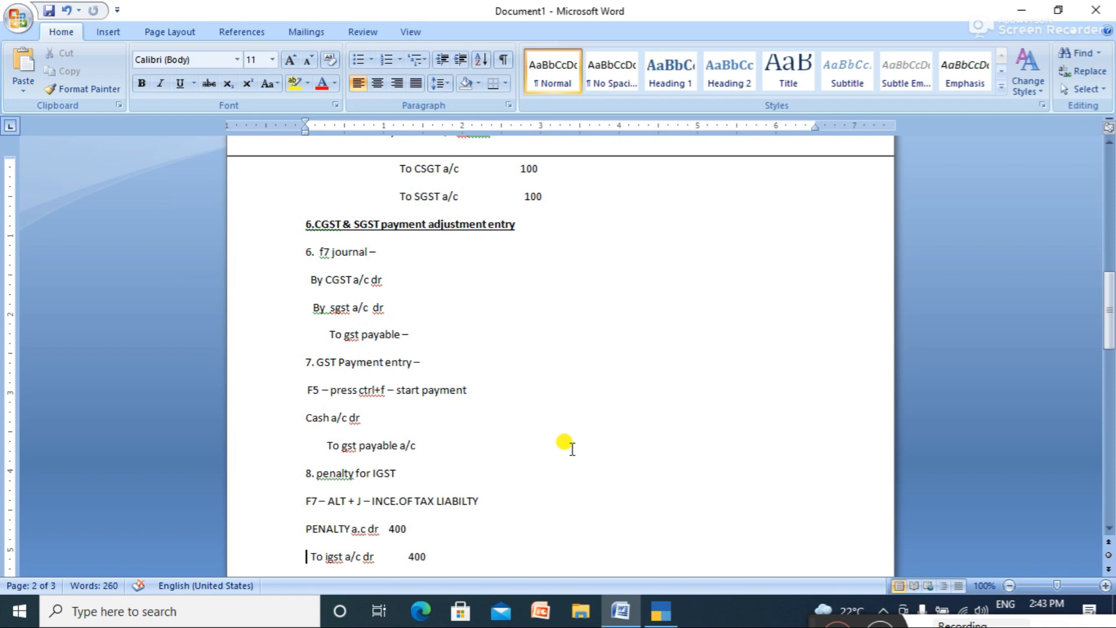
key("alt+Tab")
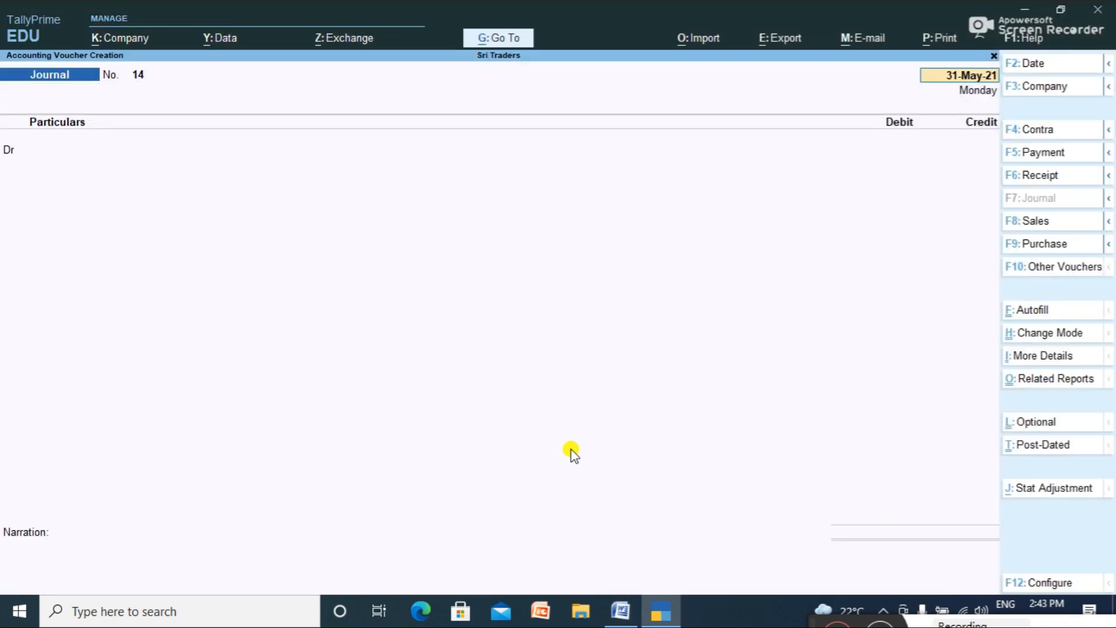
key("Return")
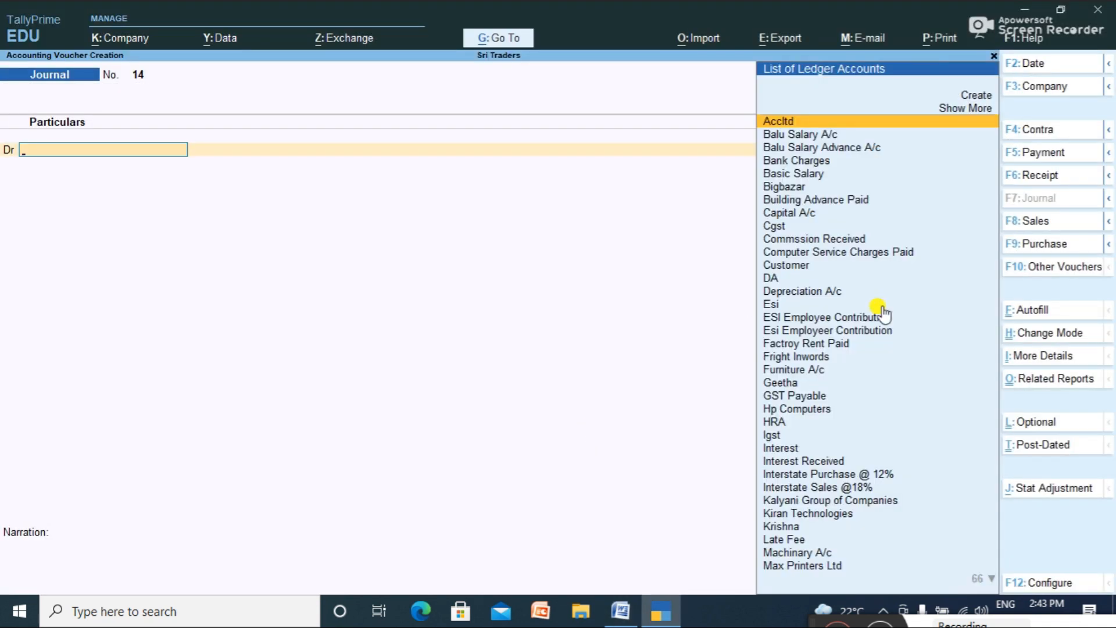
Start a payment voucher and autofill it as a Stat Payment for GST, payment type Regular, period 1-May-21 to 31-May-21.
left_click(1050, 158)
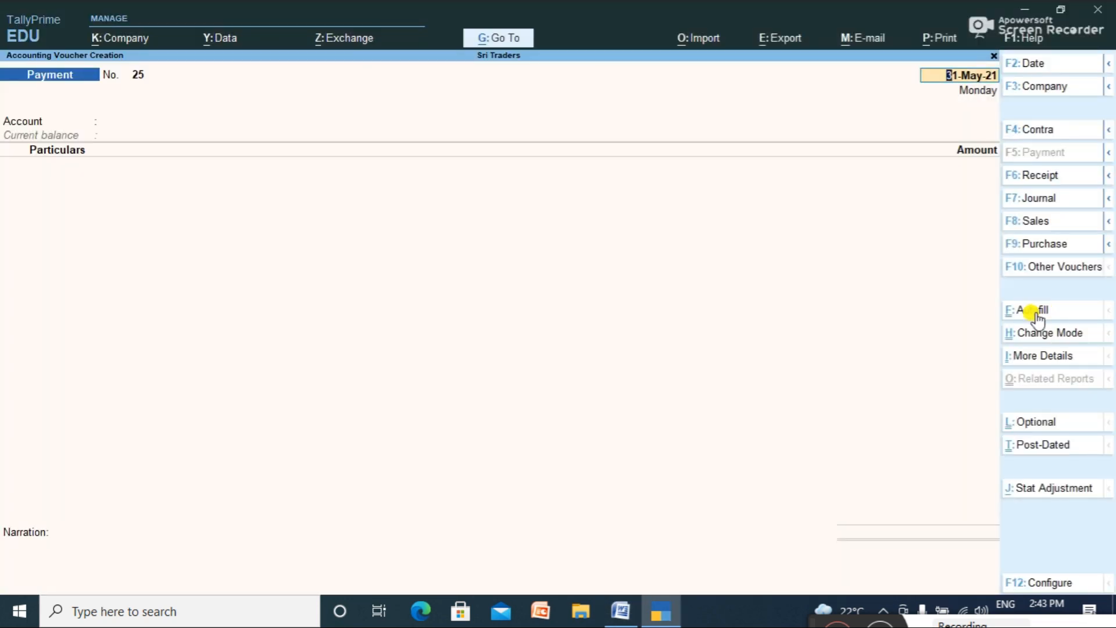
left_click(1037, 315)
key("Down")
key("Return")
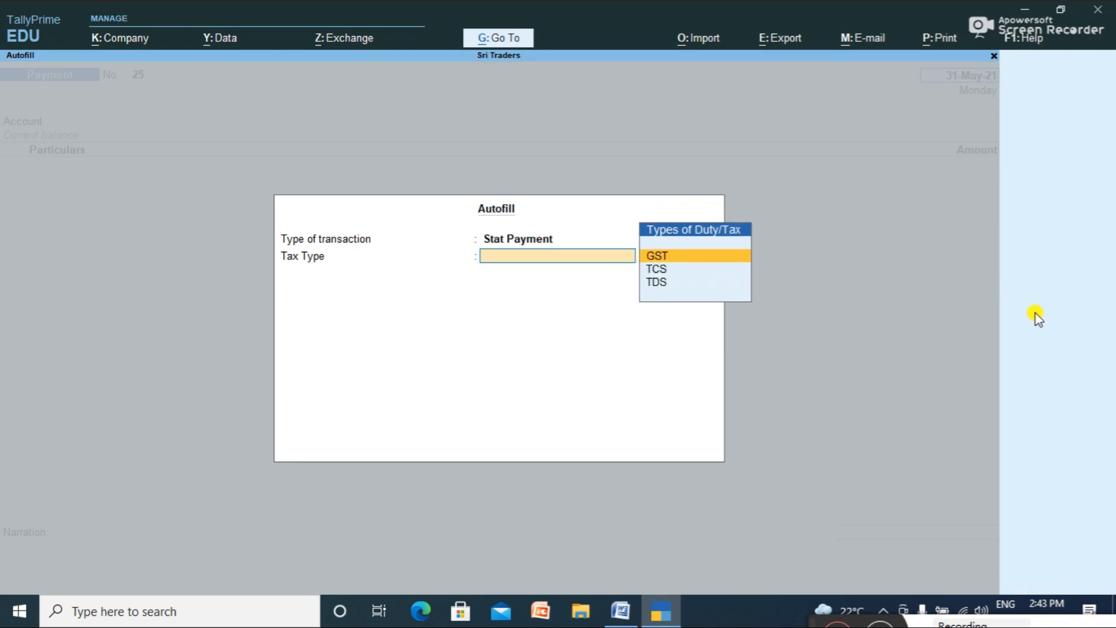
key("Return")
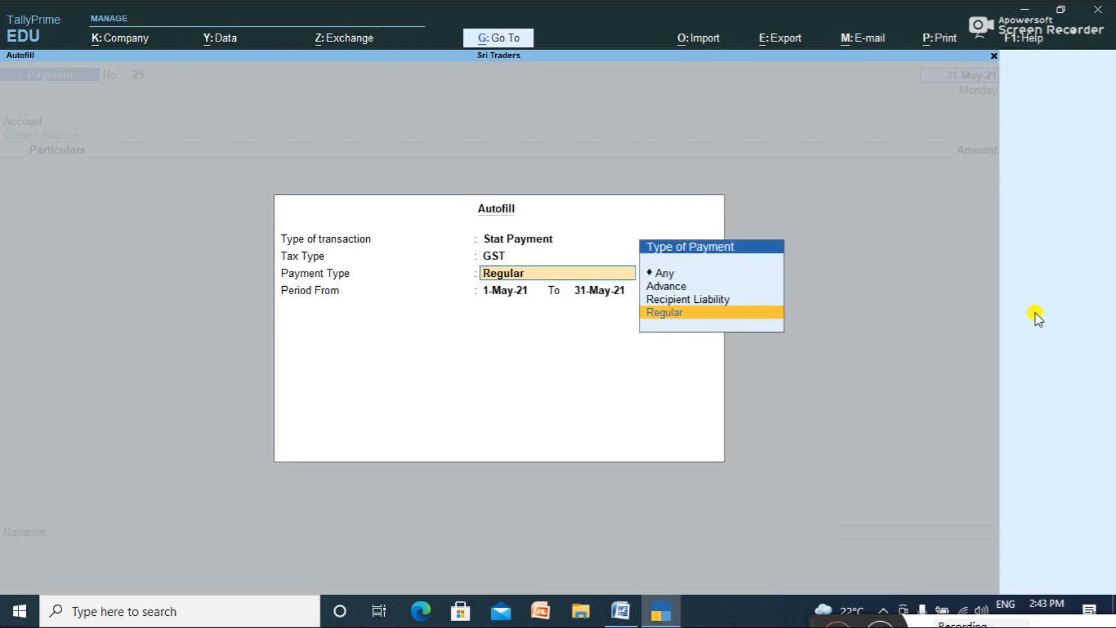
key("Return")
key("Return")
key("Return")
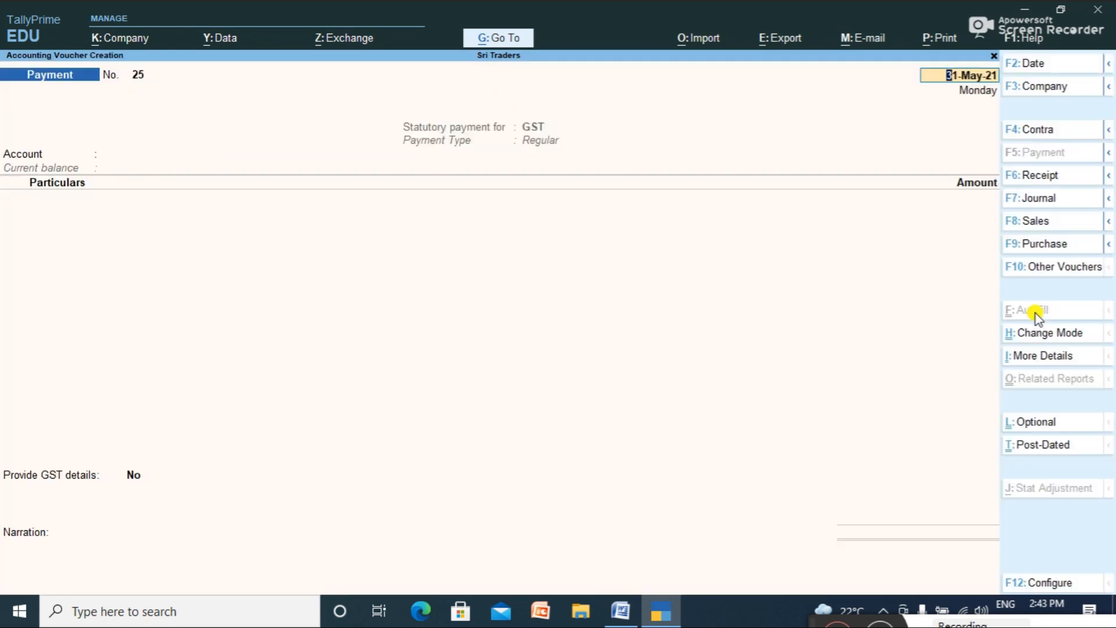
Set Cash as the payment account and enter GST Payable with an amount of 62,056.88.
key("Return")
type("cash")
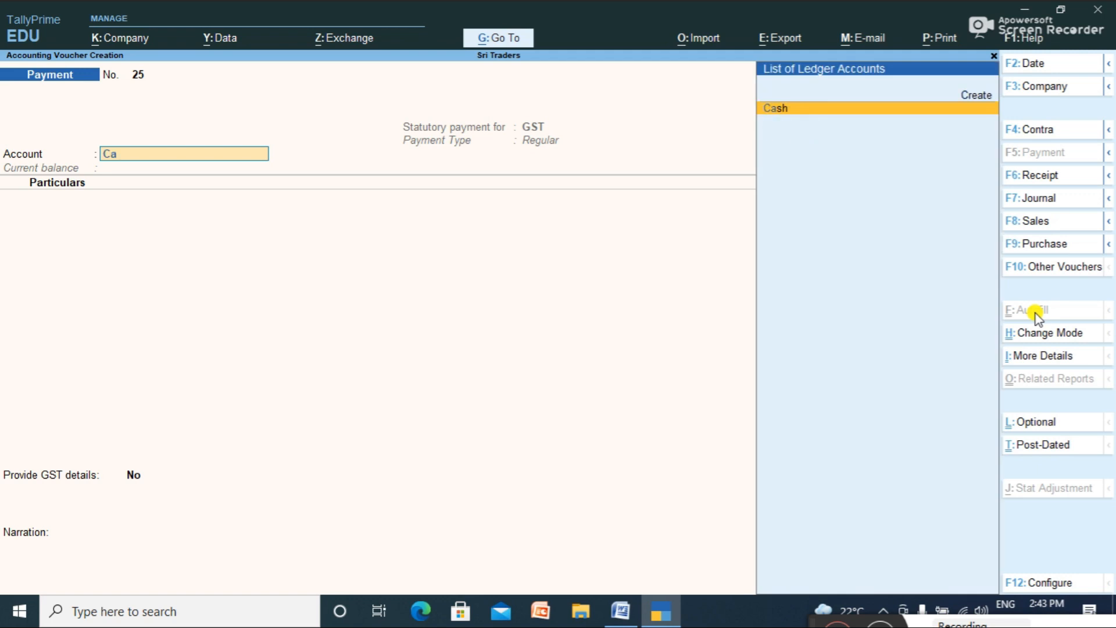
key("Return")
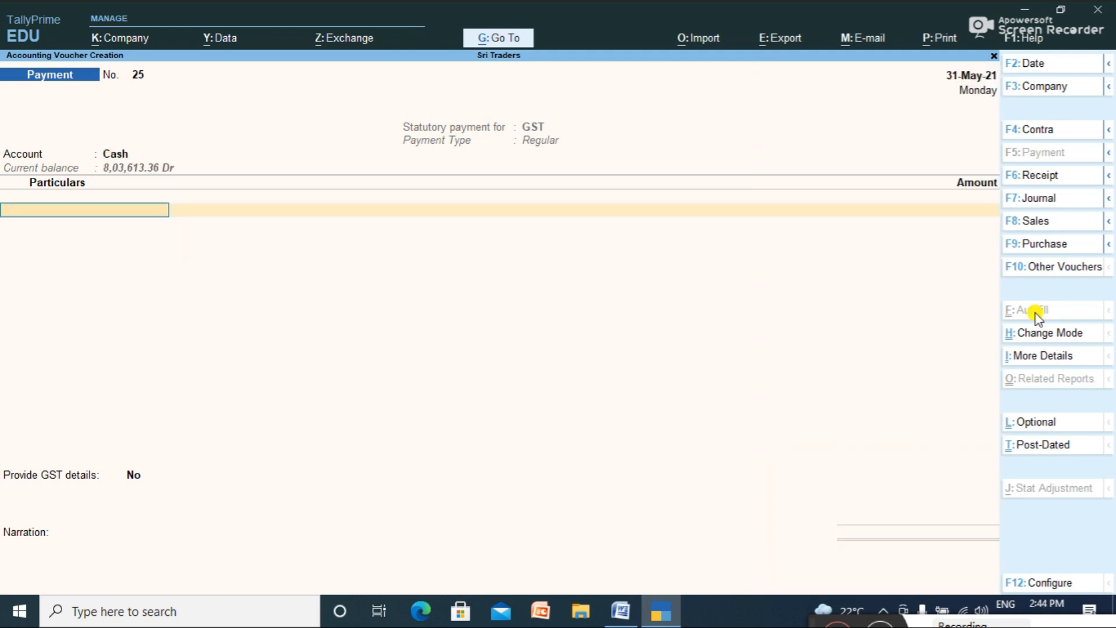
type("gst")
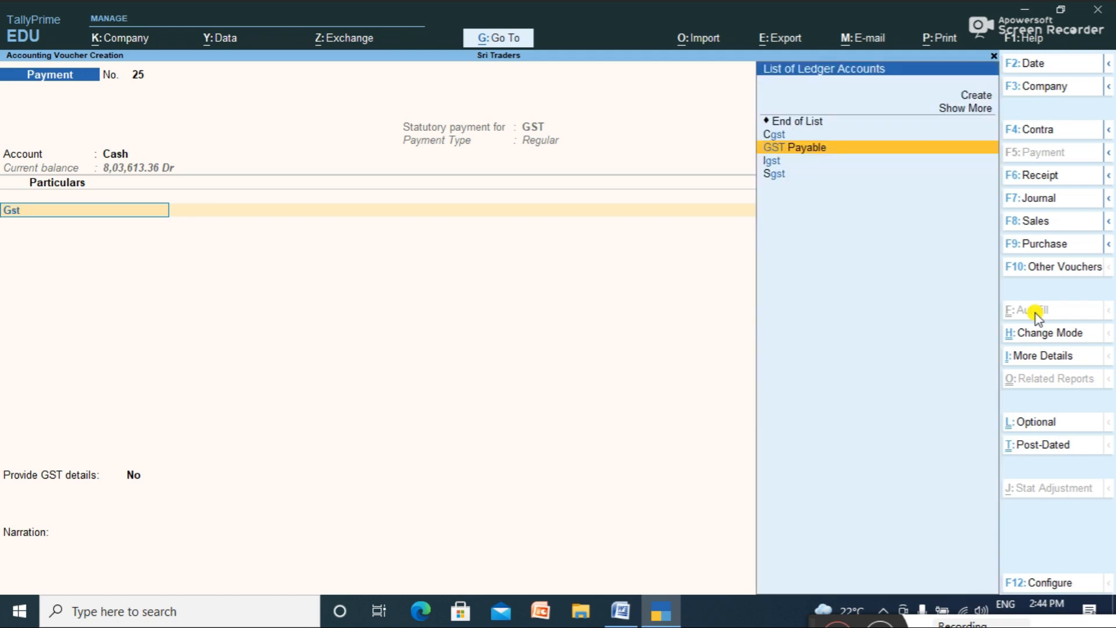
key("Return")
type("62")
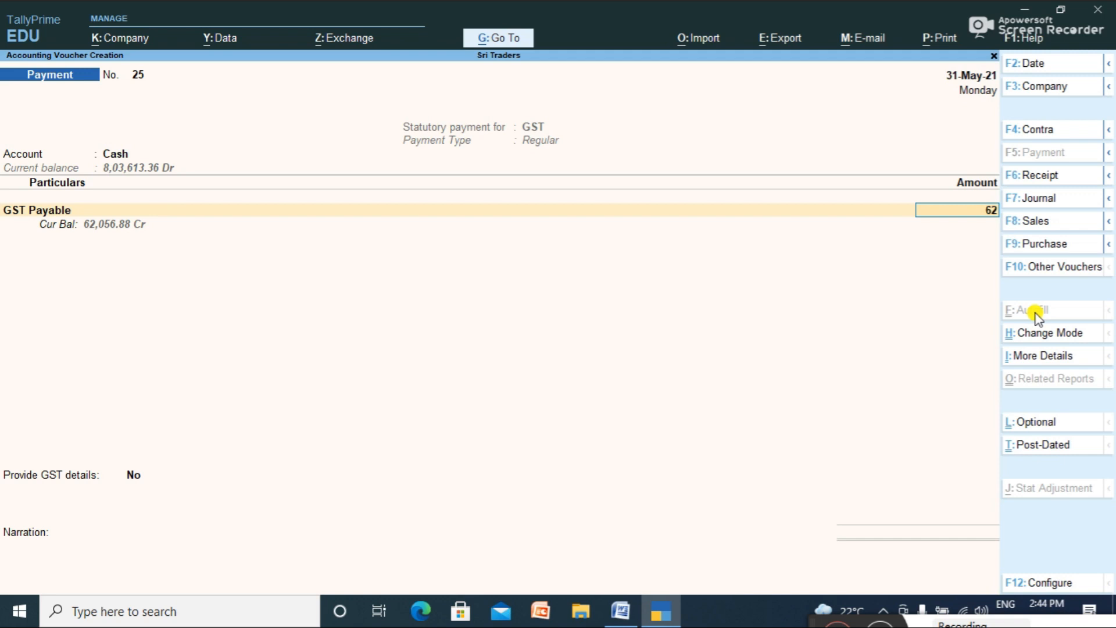
type("056.88")
key("Return")
key("Return")
Provide the payment's GST details with Cash - (Over the counter) as payment mode, leaving the remaining bank detail fields blank.
key("Down")
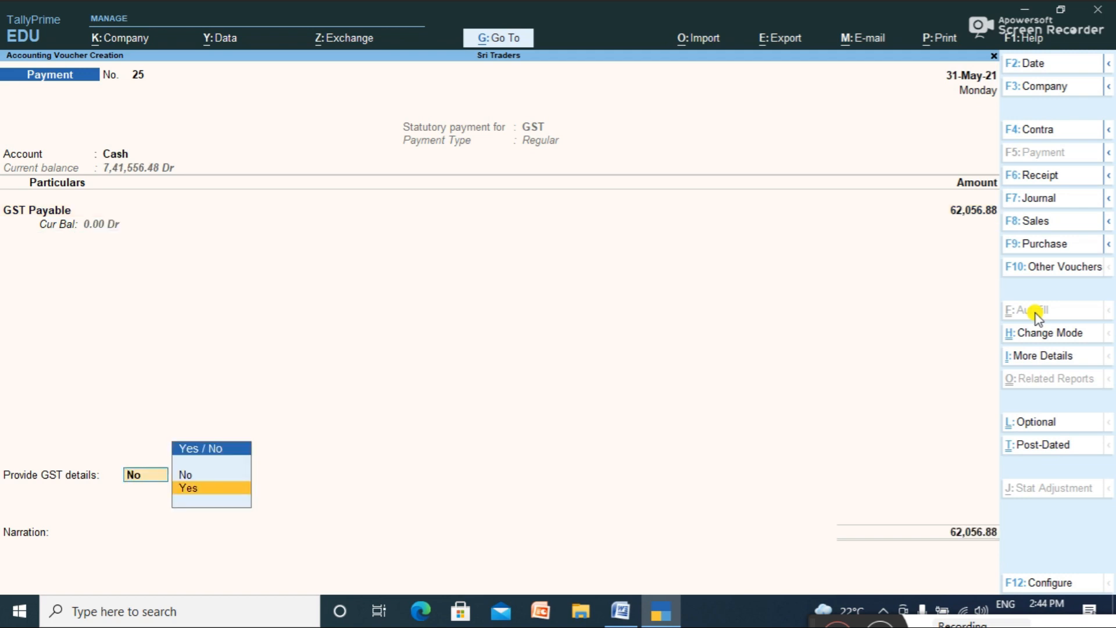
key("Return")
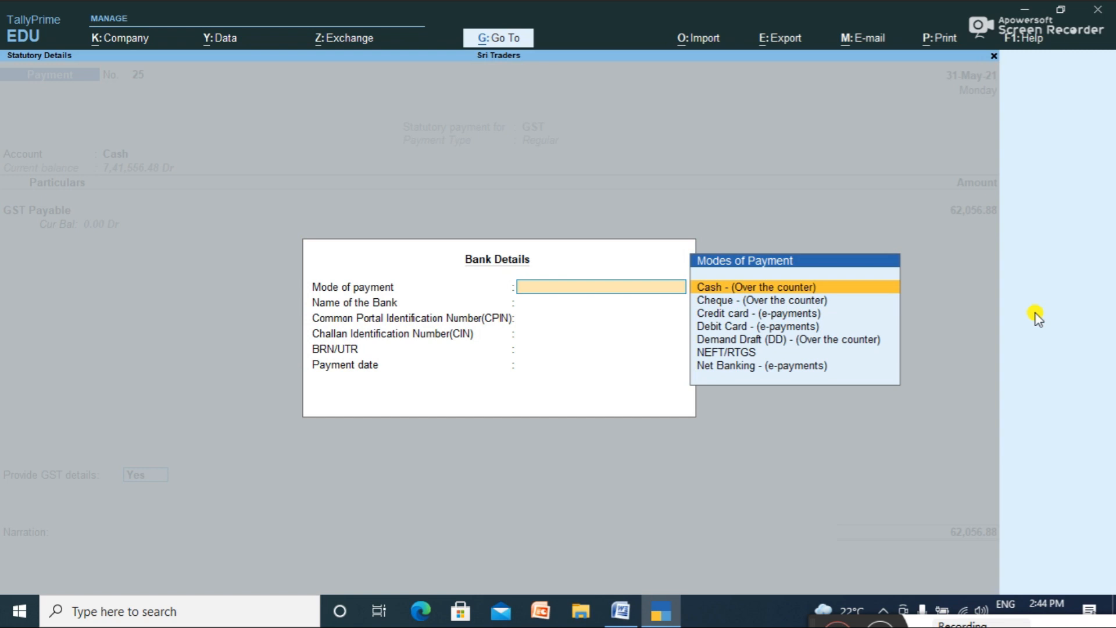
key("Return")
key("Return")
key("Return")
key("Return")
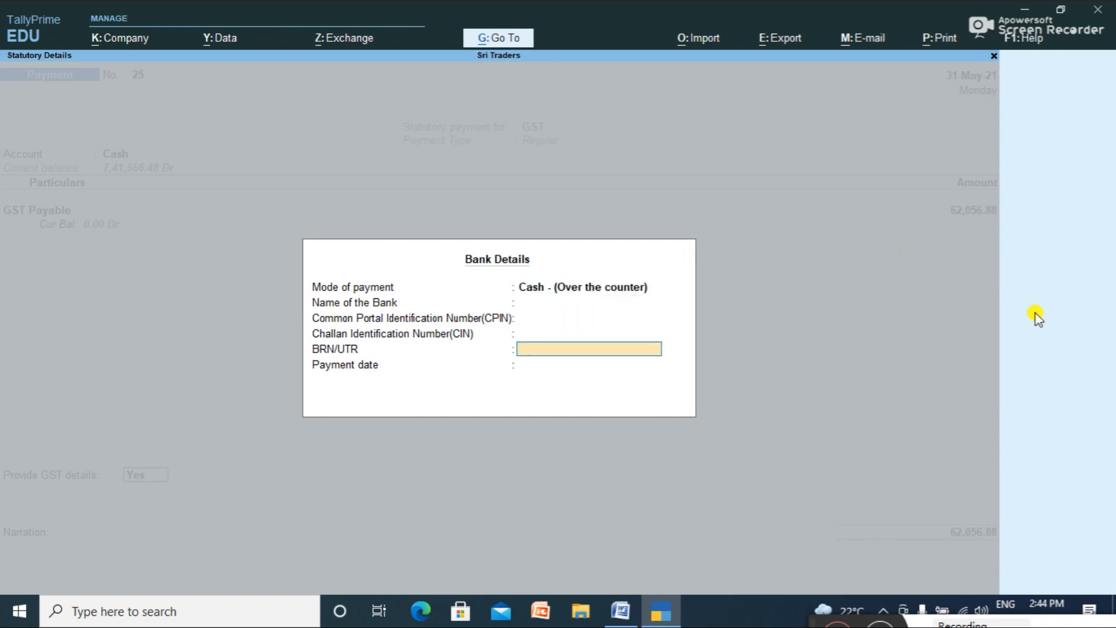
key("Return")
key("Return")
key("Return")
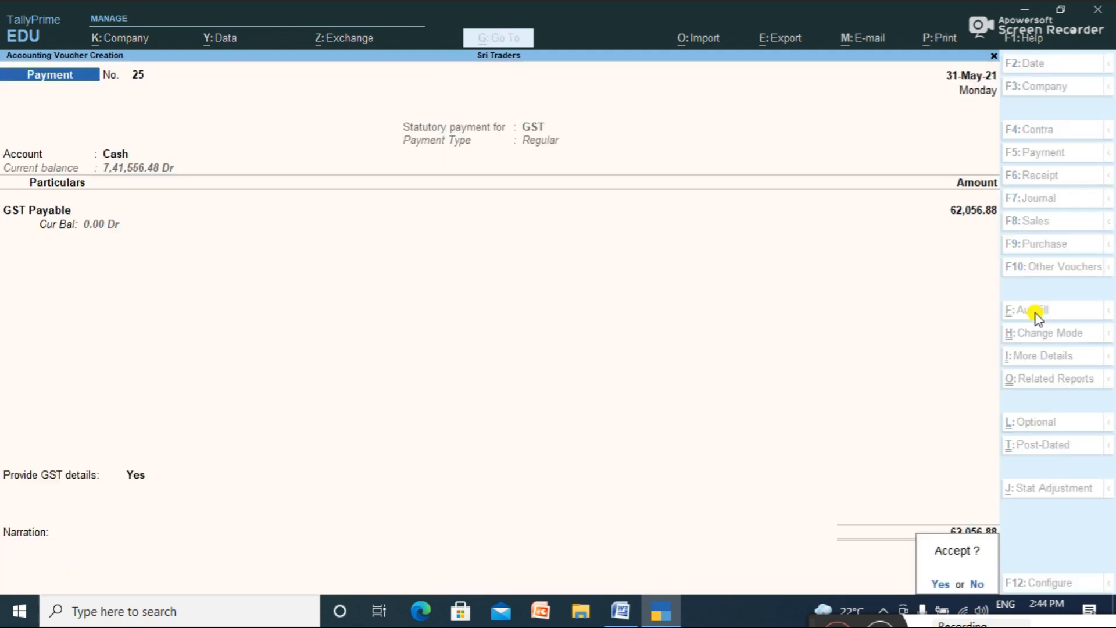
Review the GST bank details again, keeping the cash mode and blank reference fields, and save the payment voucher.
key("Escape")
key("BackSpace")
key("Return")
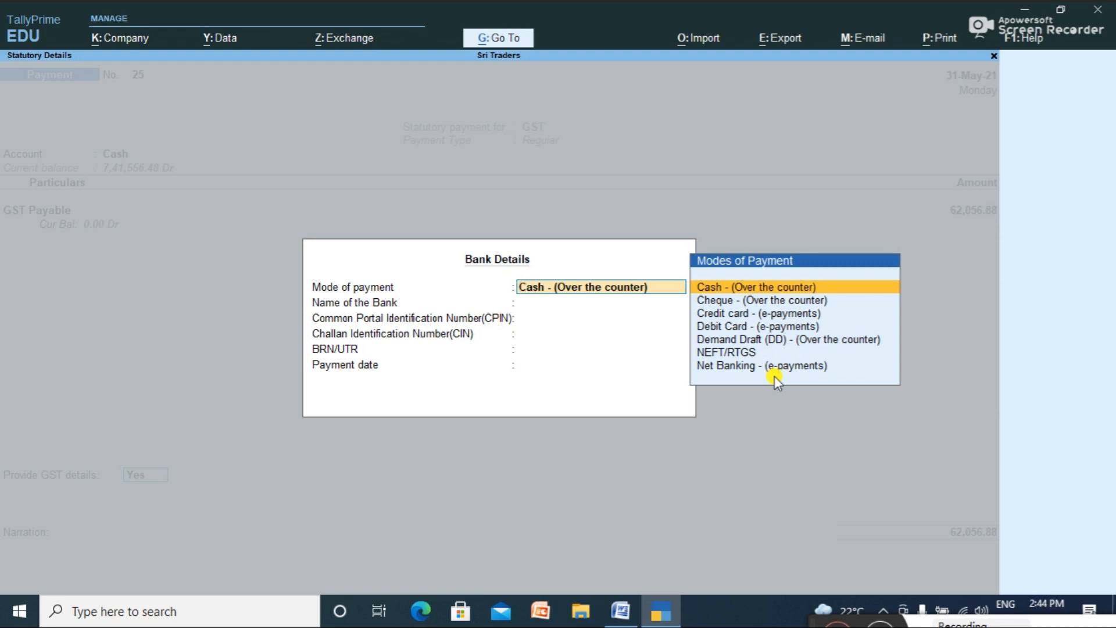
key("Return")
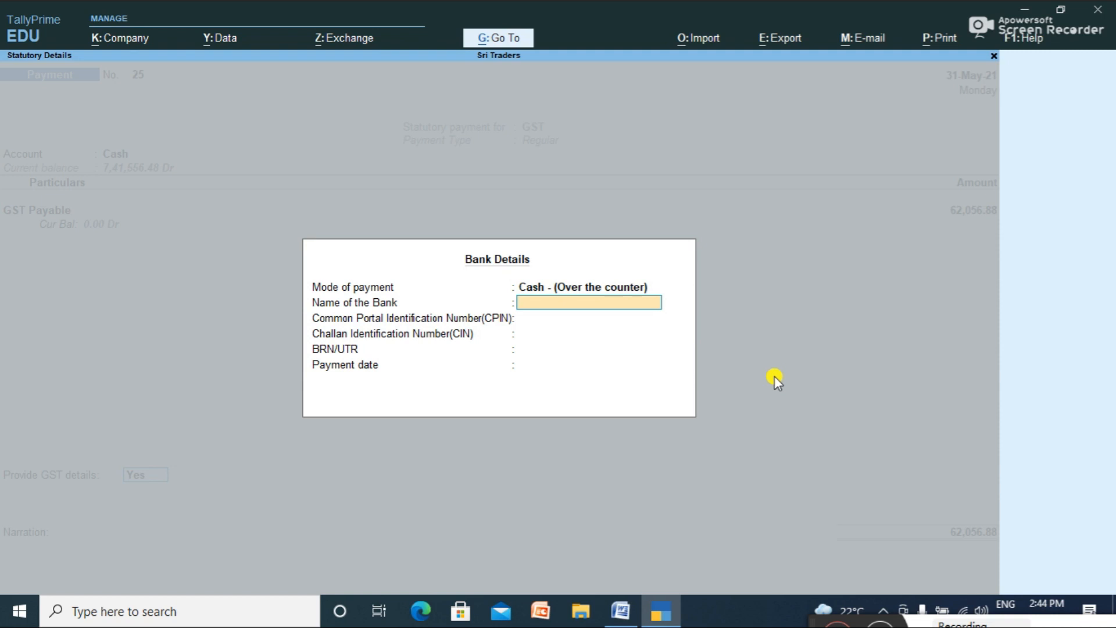
key("Return")
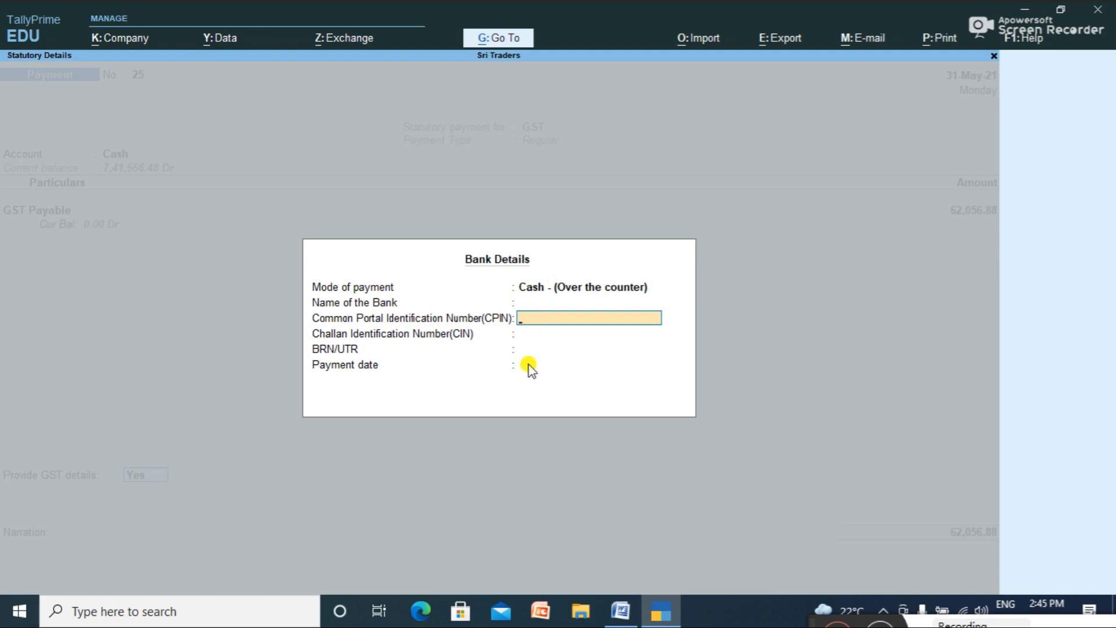
key("Return")
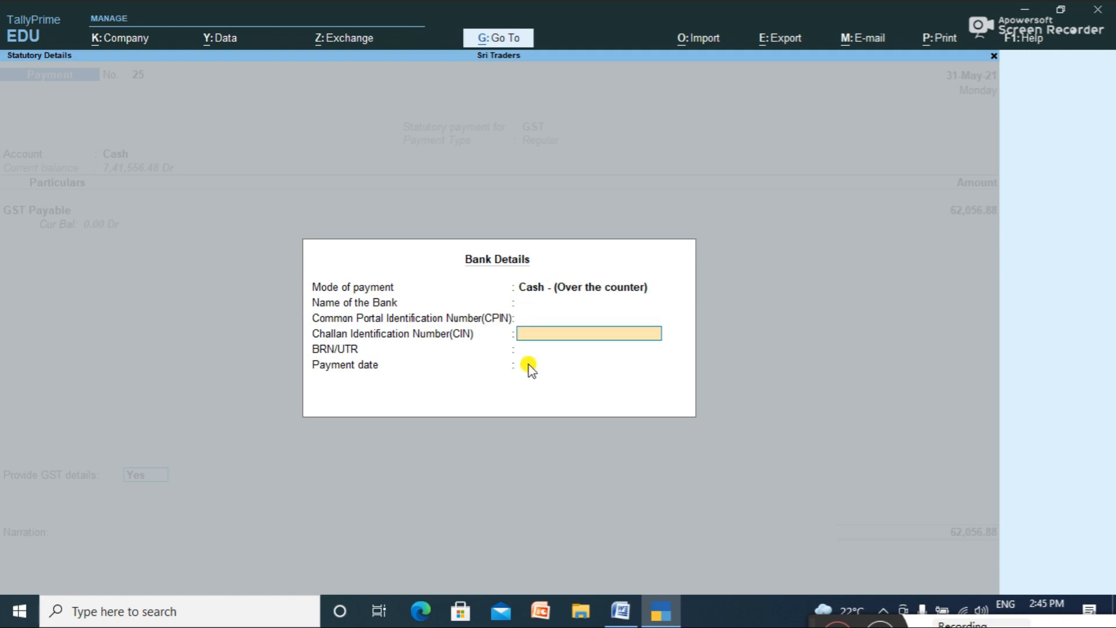
key("Return")
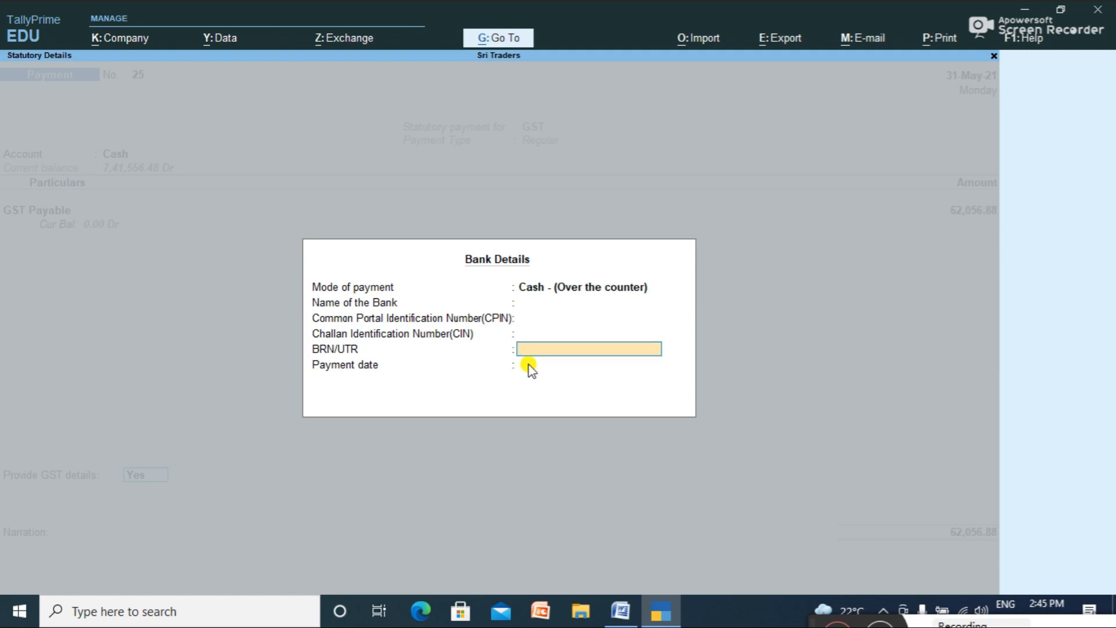
key("Return")
key("Return")
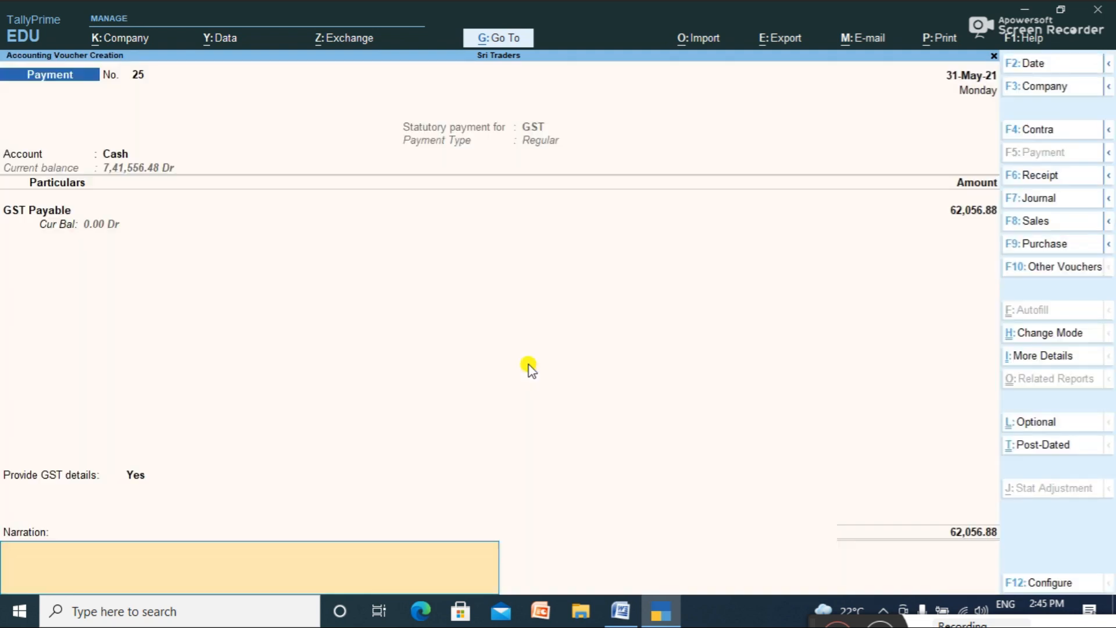
key("Return")
key("Return")
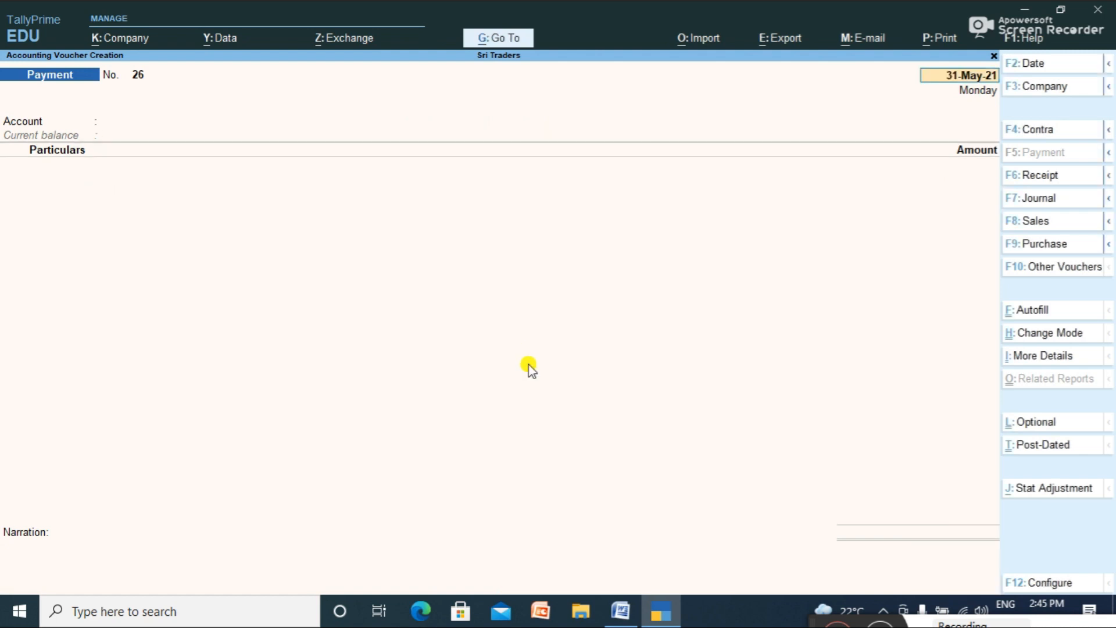
Examine the Duties & Taxes group in the detailed Balance Sheet and return to the Gateway of Tally.
key("Escape")
key("Escape")
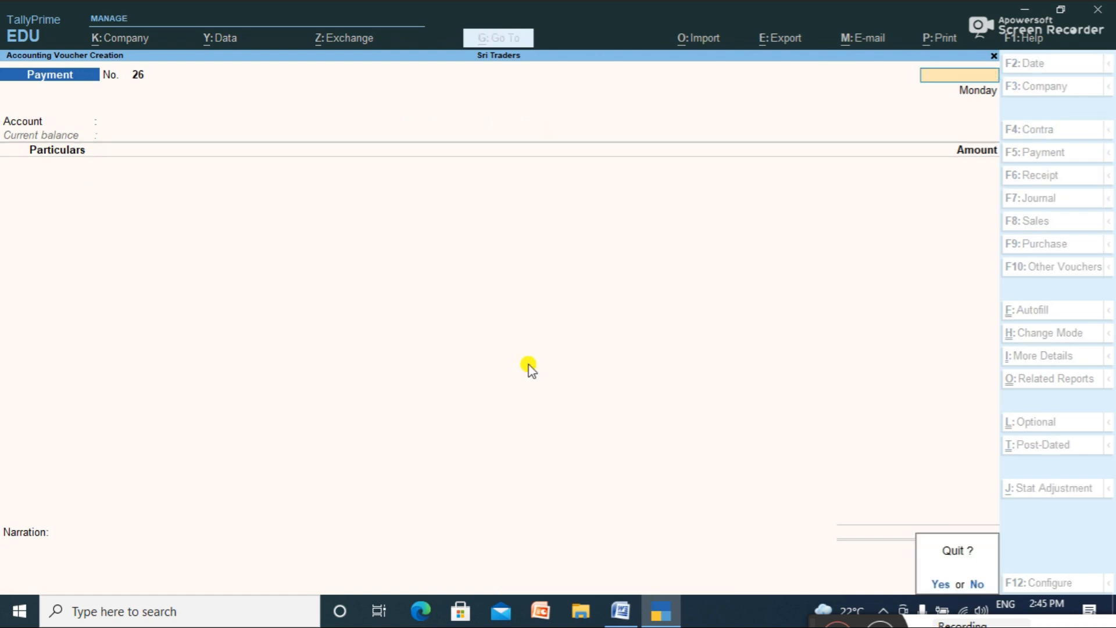
key("Return")
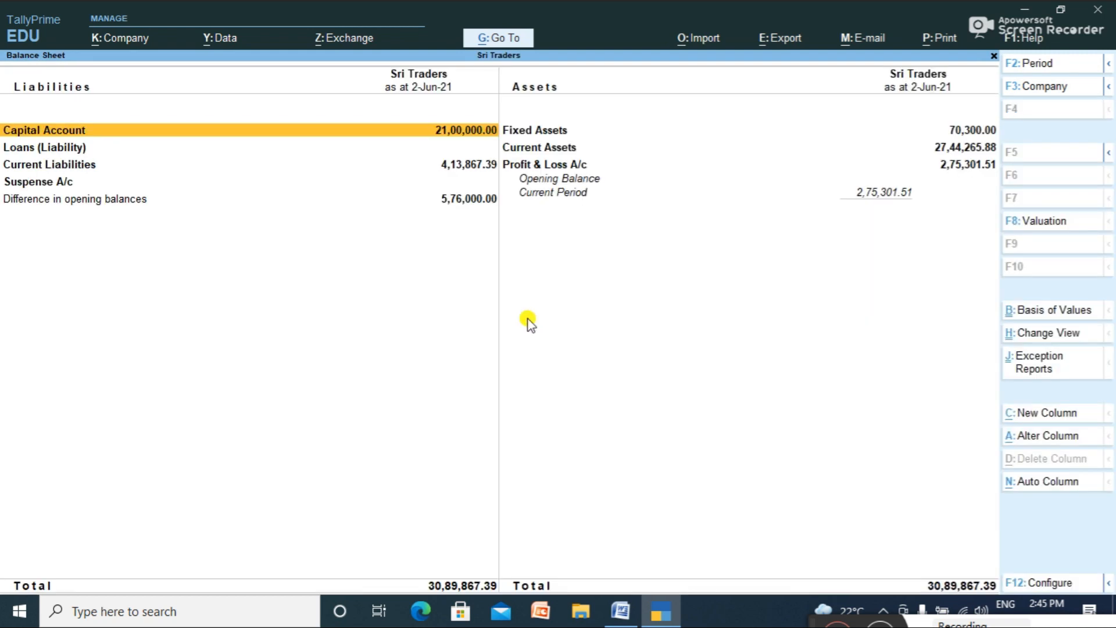
key("alt")
key("alt+F5")
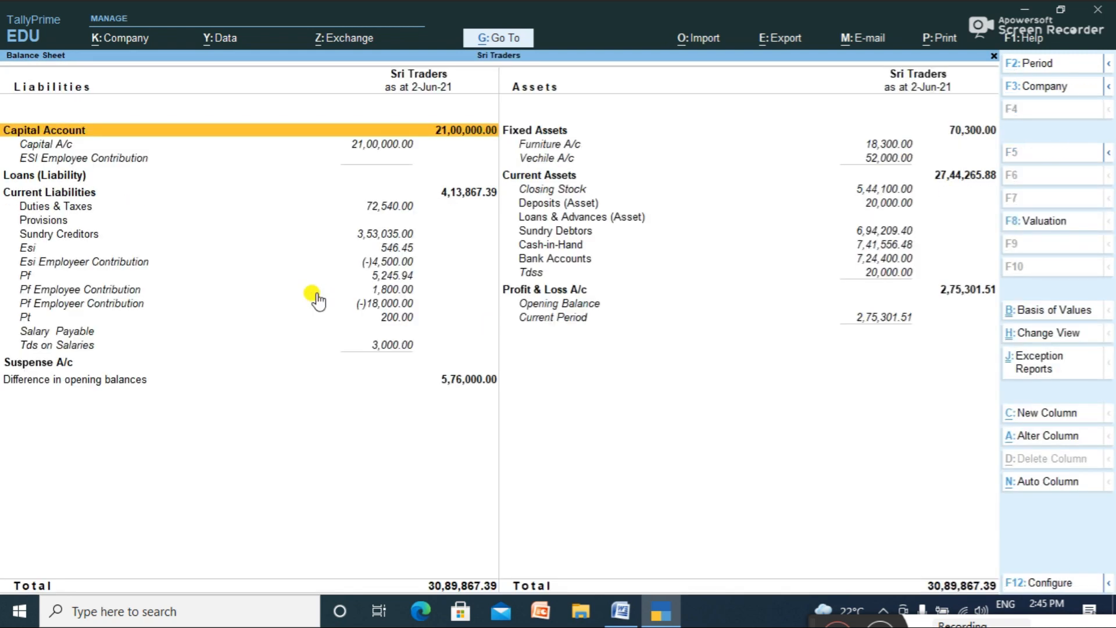
key("Down")
key("Down")
key("Down")
key("Down")
key("Down")
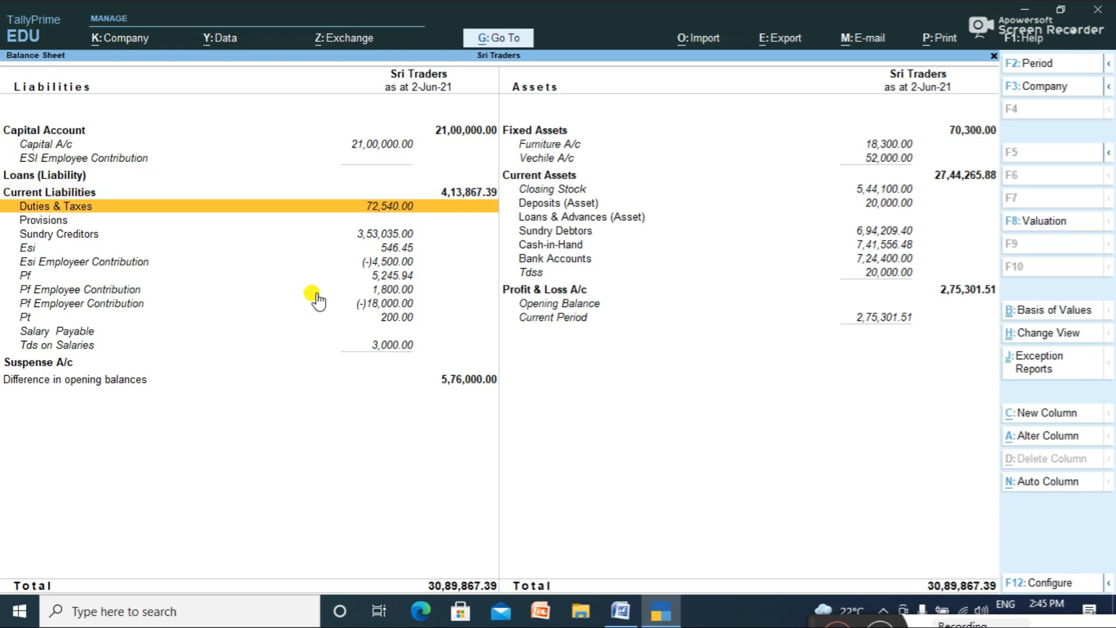
key("Return")
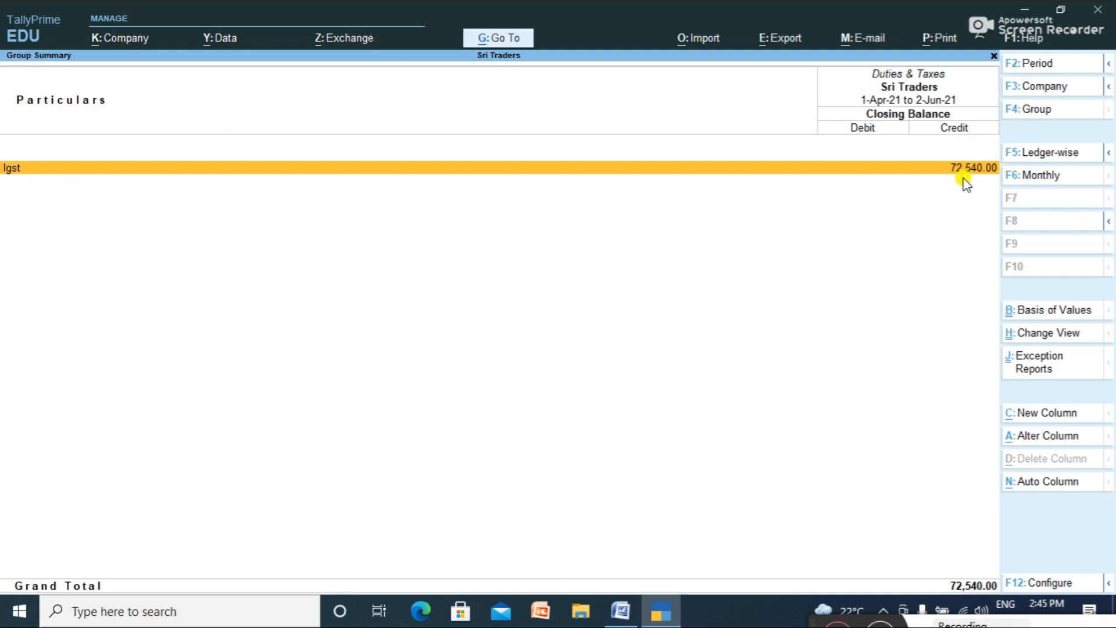
key("Escape")
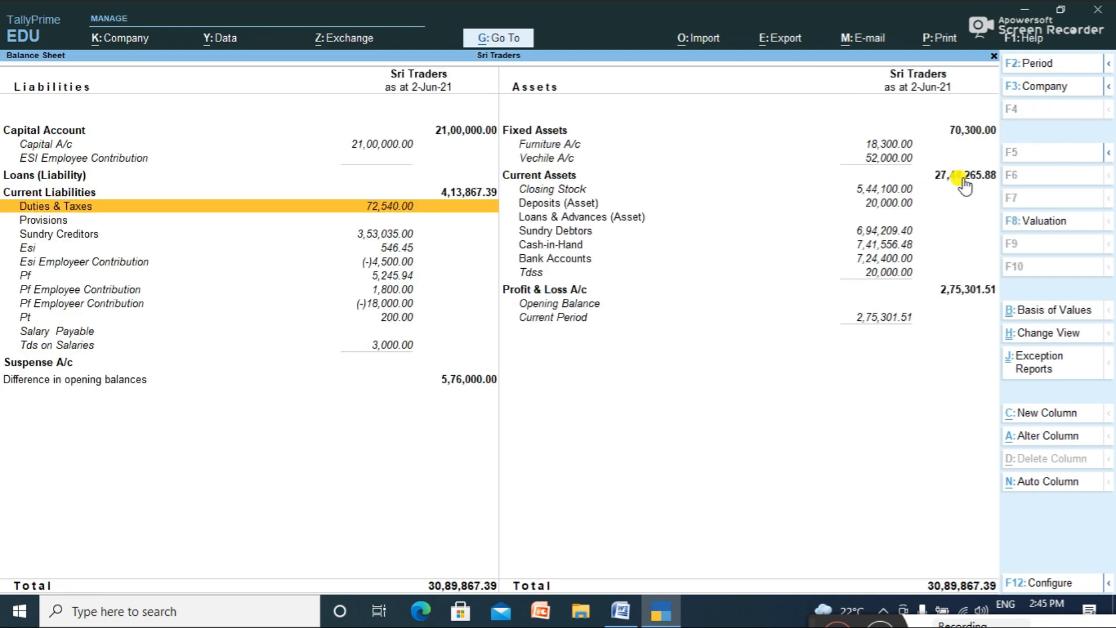
key("Escape")
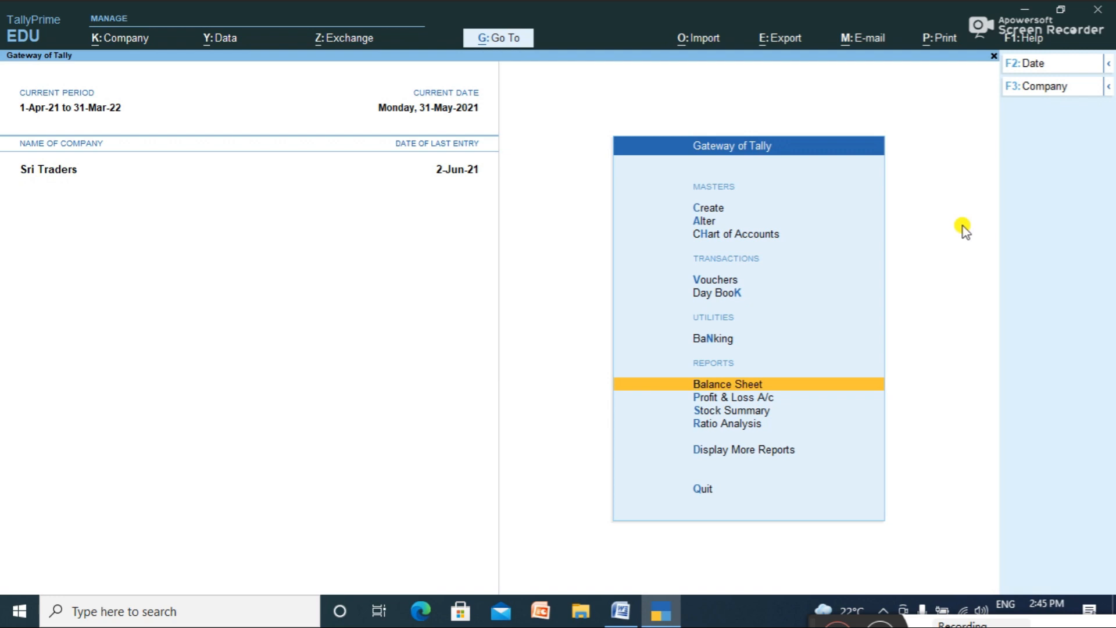
Consult the IGST penalty entry in the Word notes and open a new journal voucher in TallyPrime.
key("alt+Tab")
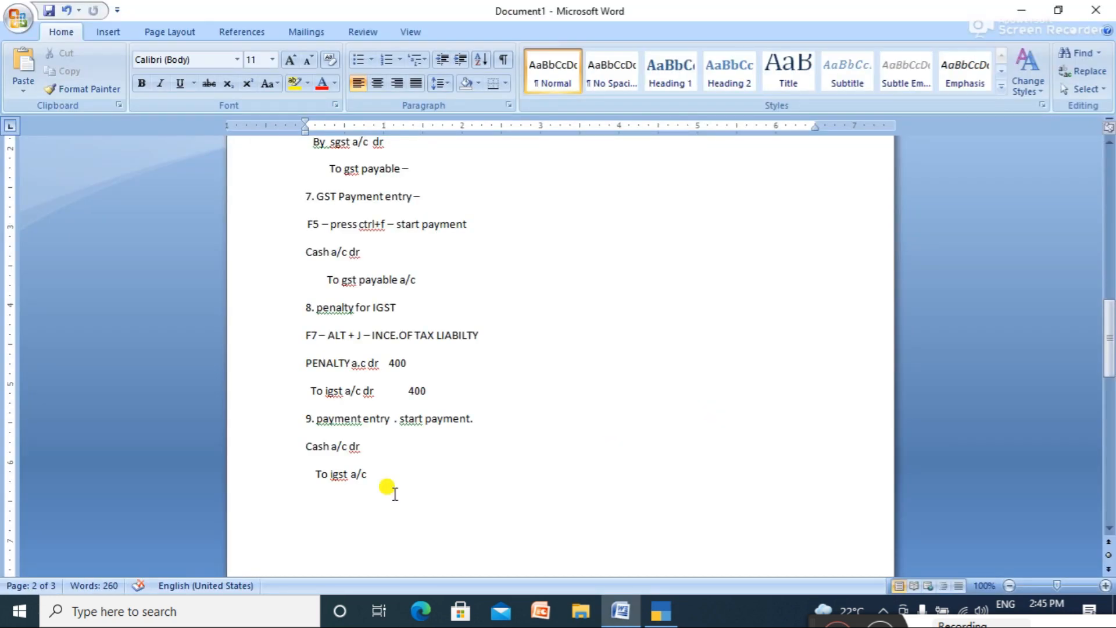
key("alt+Tab")
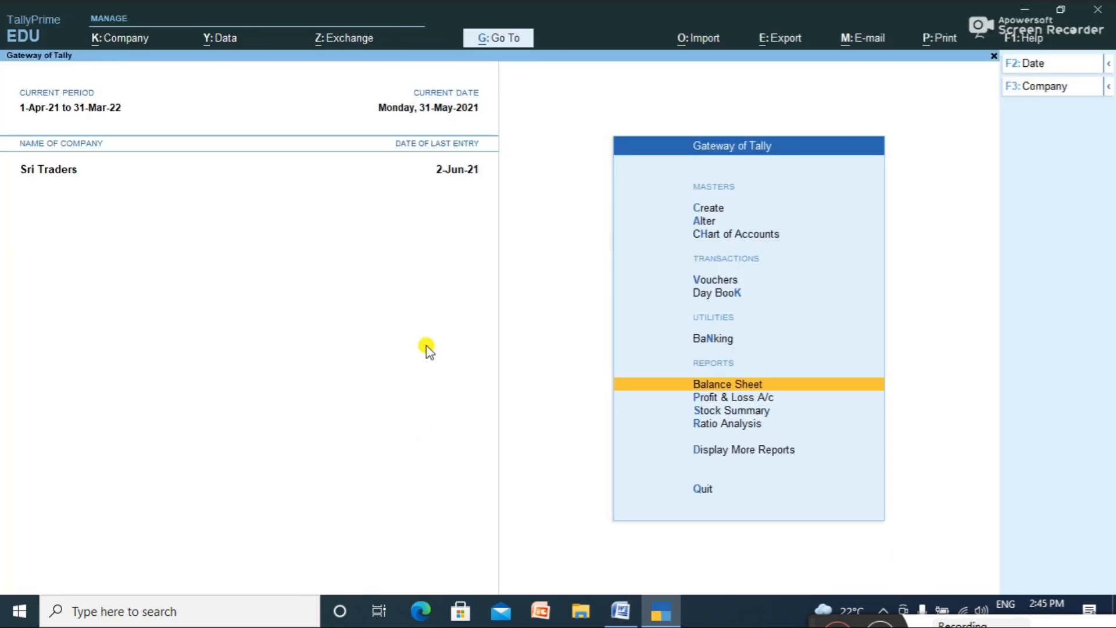
left_click(721, 284)
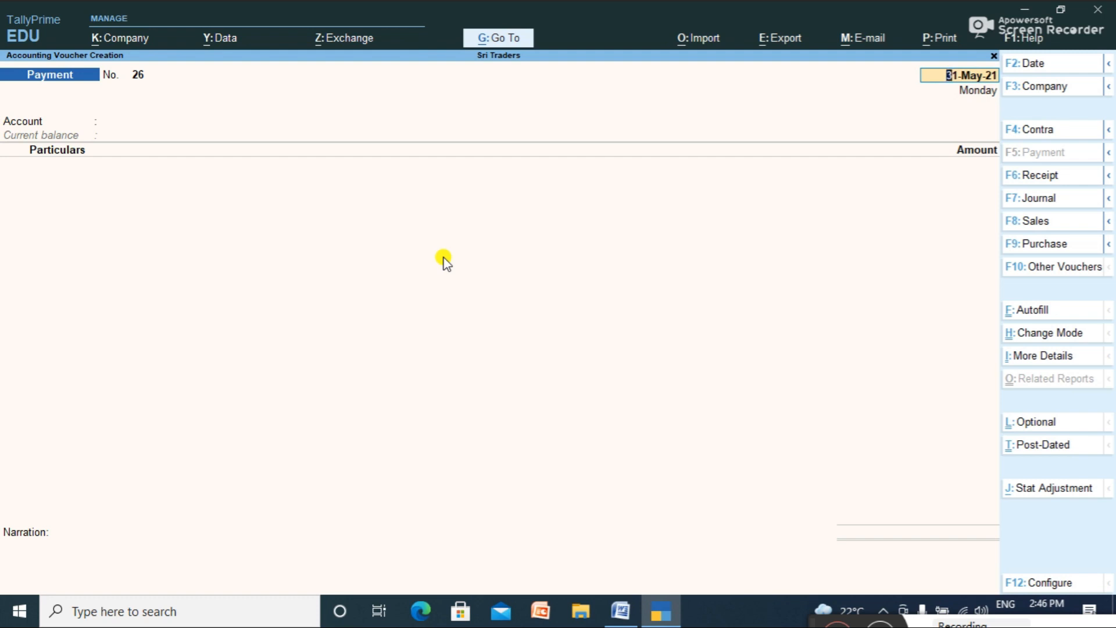
key("alt+Tab")
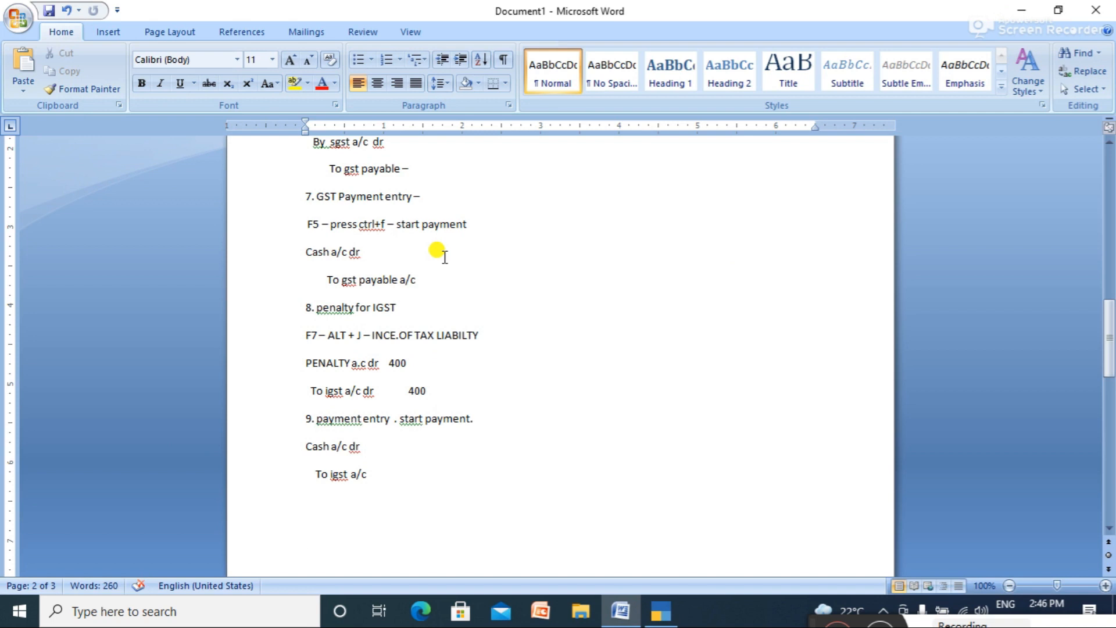
key("alt+Tab")
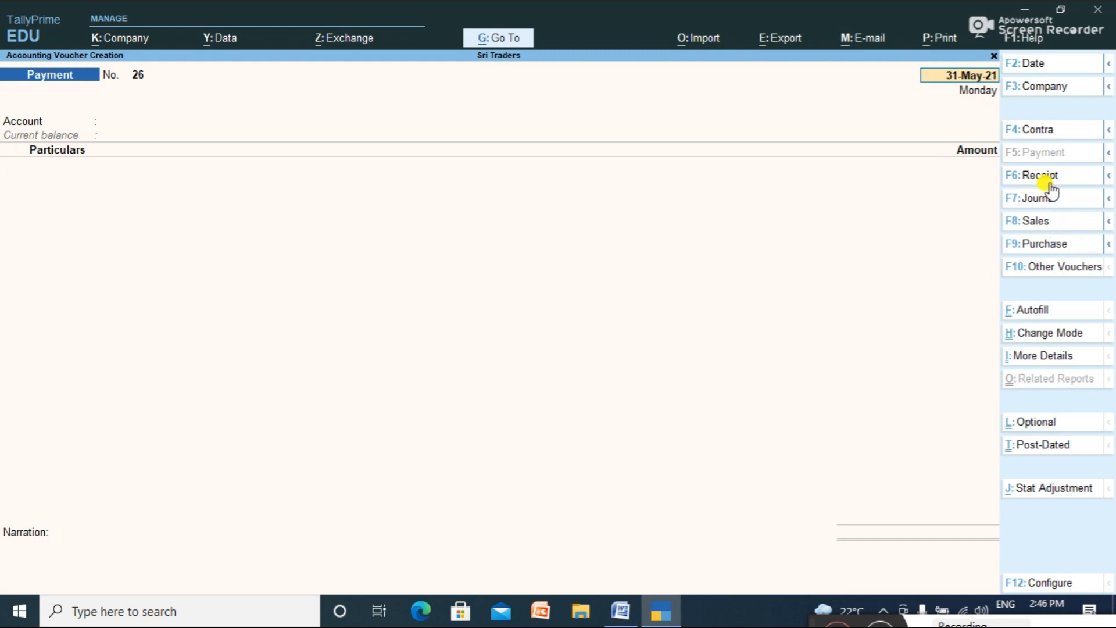
left_click(1050, 204)
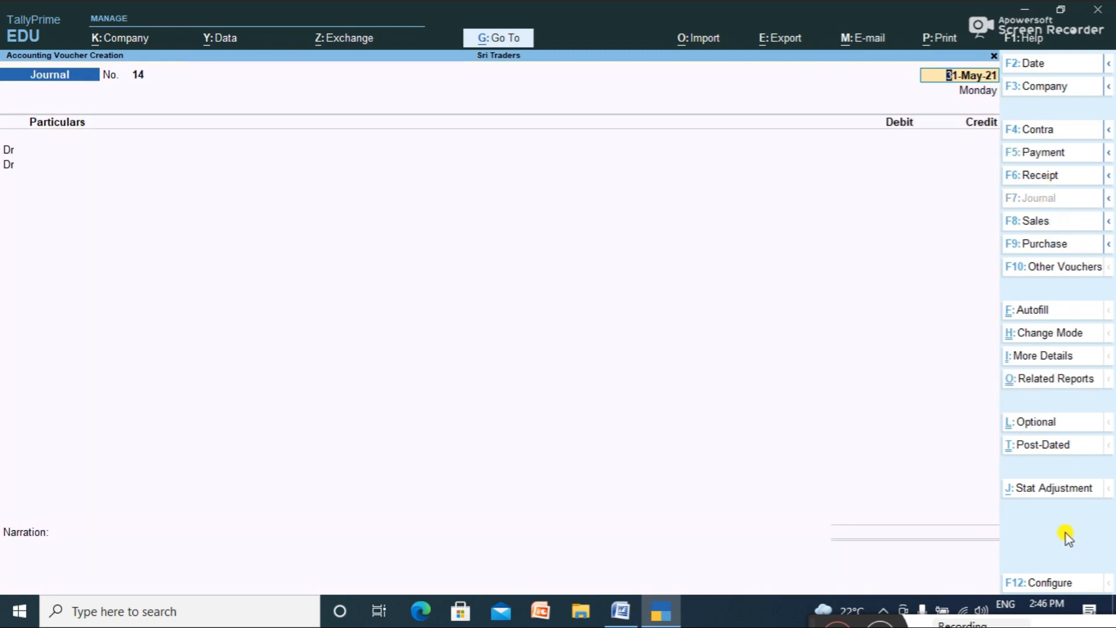
Set the journal's stat adjustment to GST, Increase of Tax Liability, with Penalty as the additional details.
left_click(1059, 488)
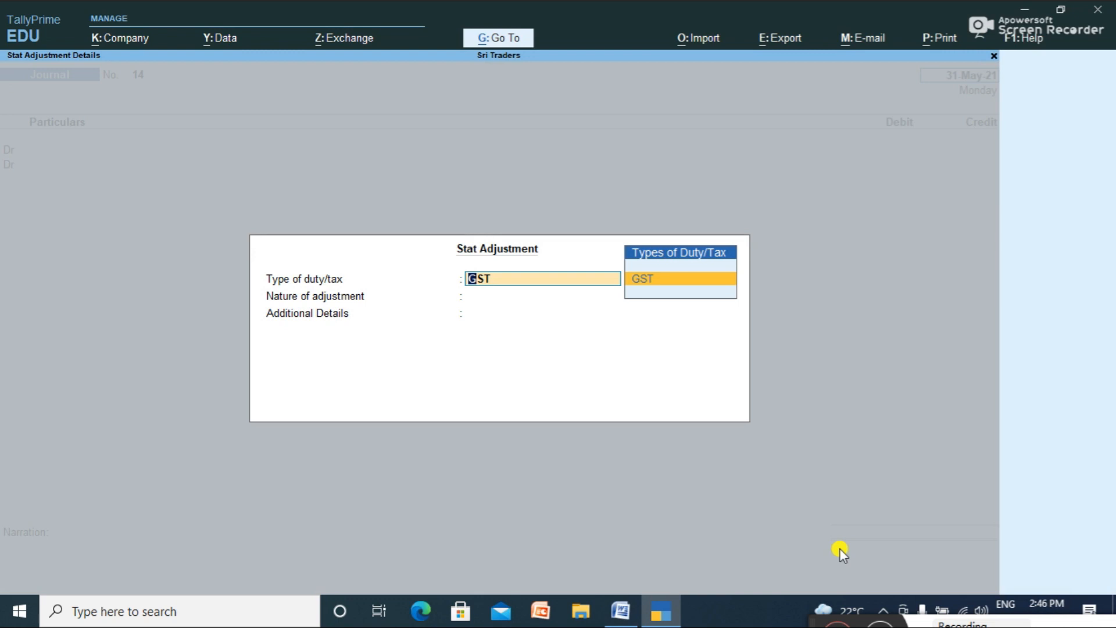
key("Return")
key("Down")
key("Down")
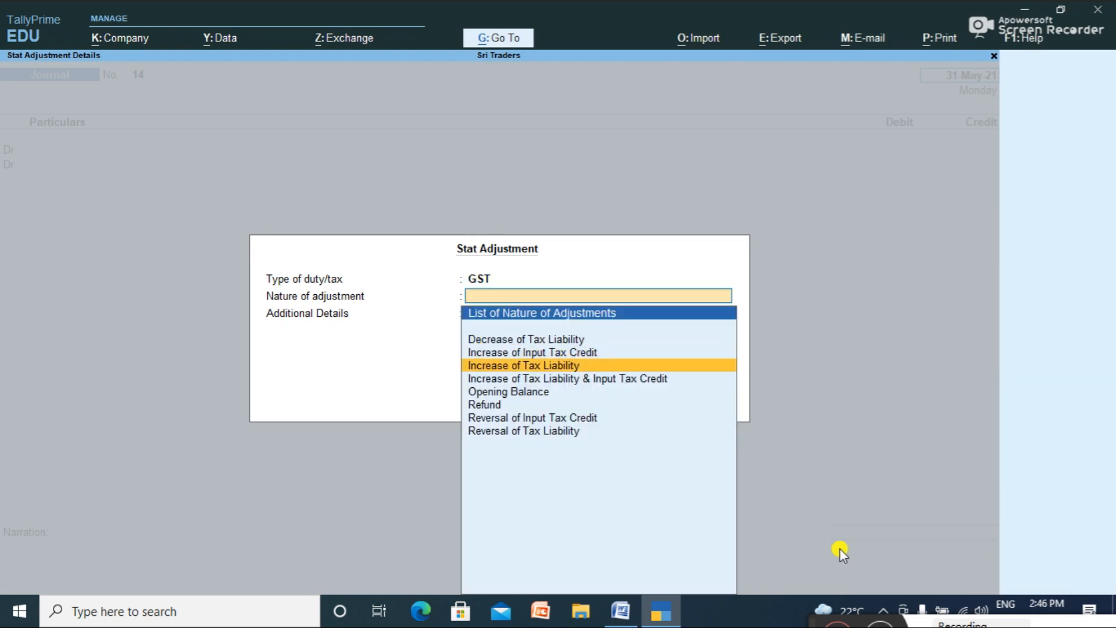
key("Return")
key("Down")
key("Down")
key("Down")
key("Down")
key("Down")
key("Down")
key("Down")
key("Down")
key("Down")
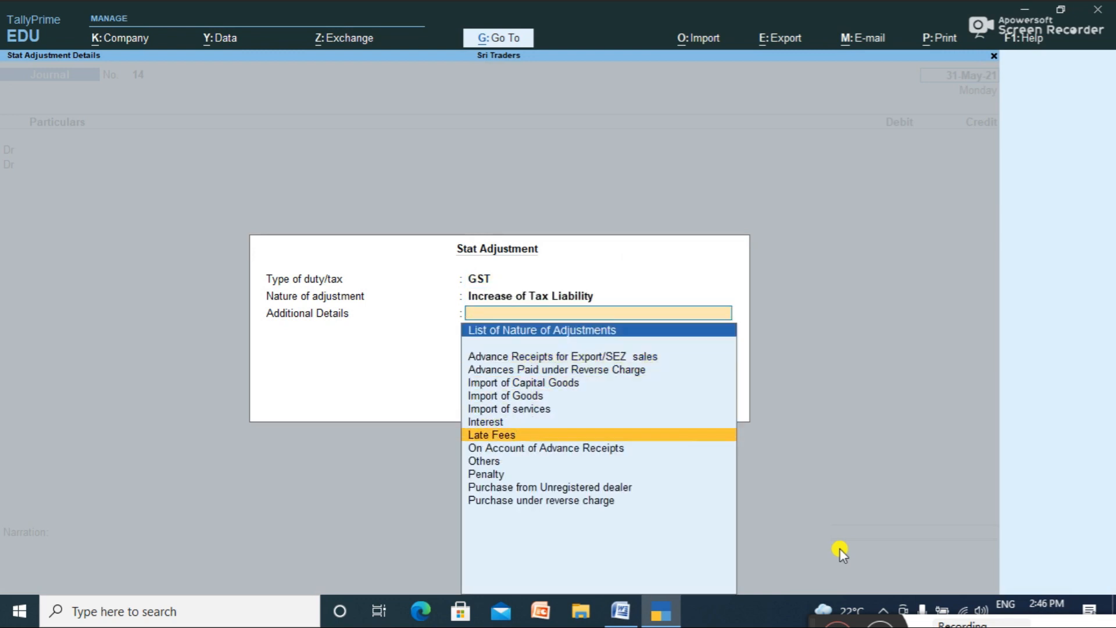
key("Return")
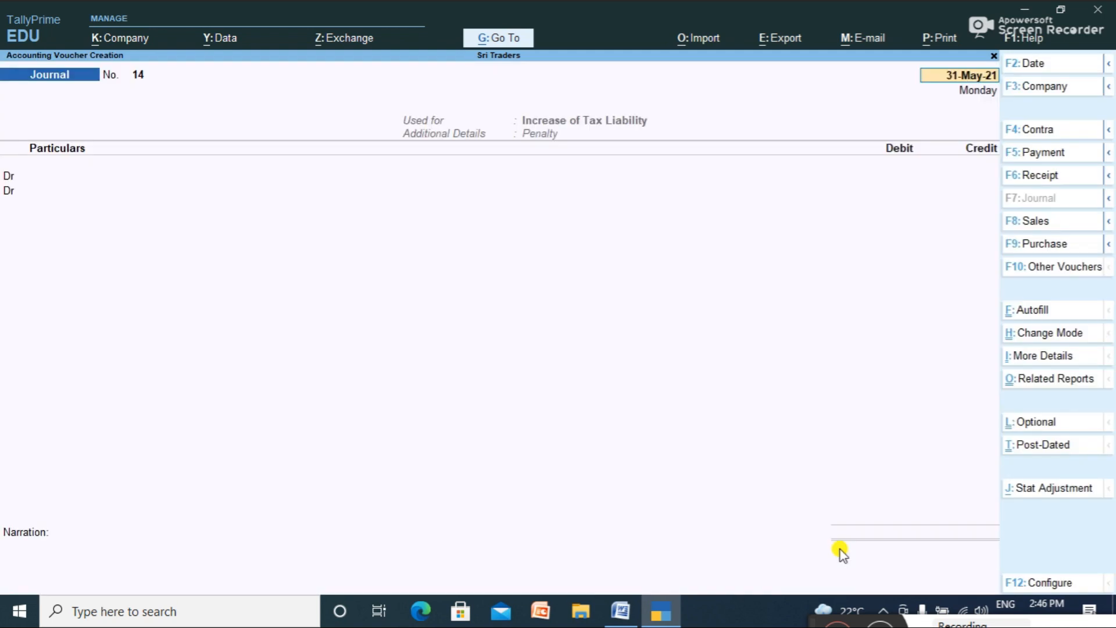
Keep the 31-May-21 date, check the penalty entry in the Word notes, and debit the Penalaty ledger 400 in TallyPrime.
key("Return")
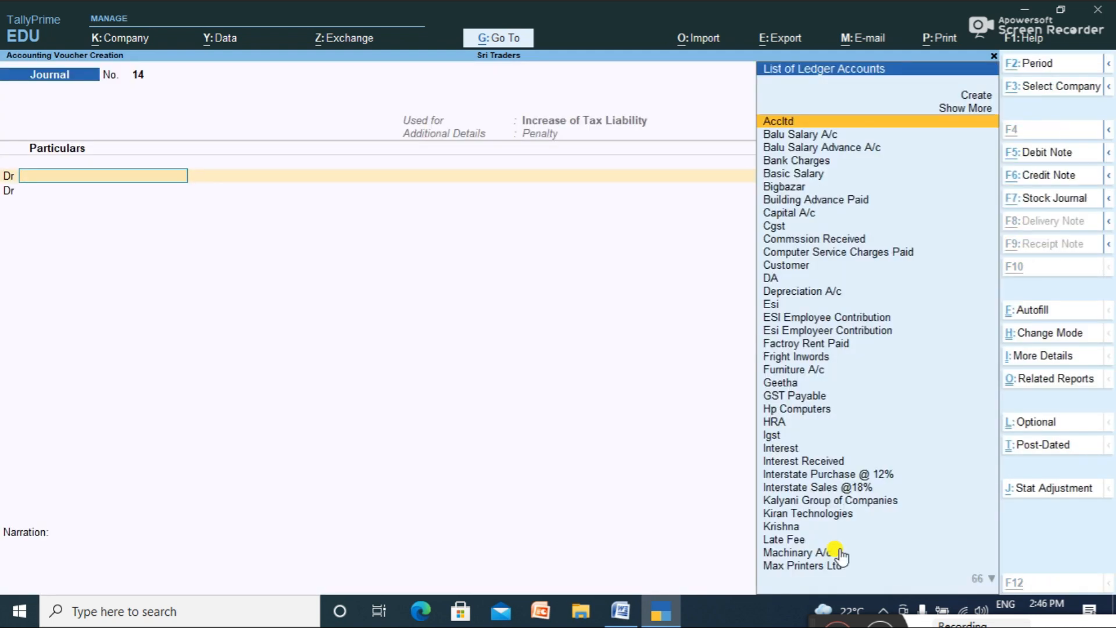
key("alt+Tab")
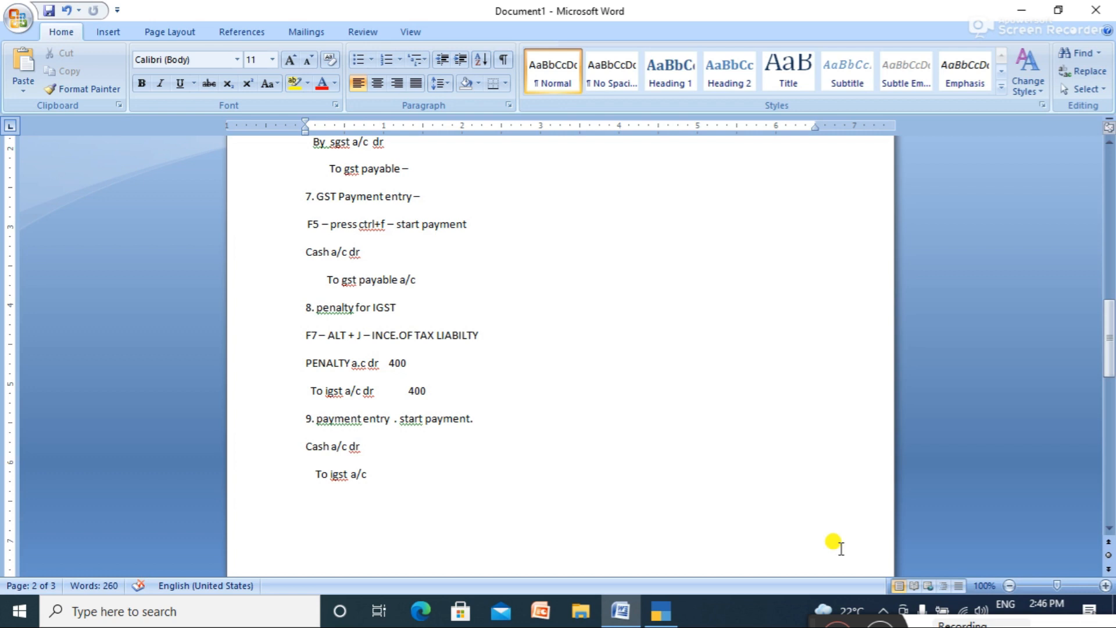
key("alt+Tab")
type("Pe")
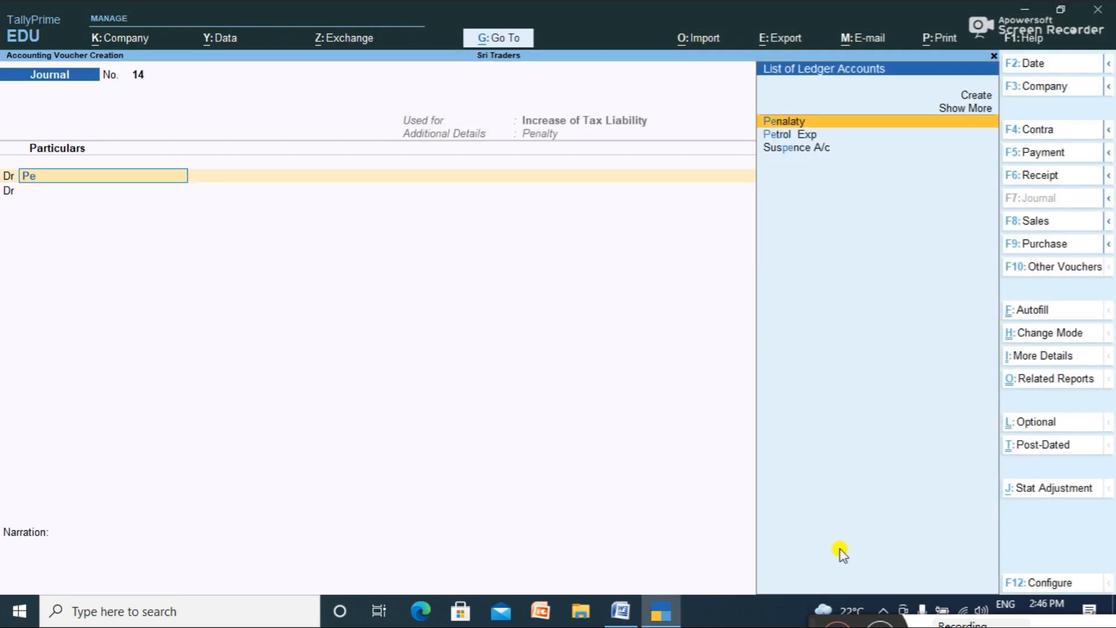
key("Return")
type("400")
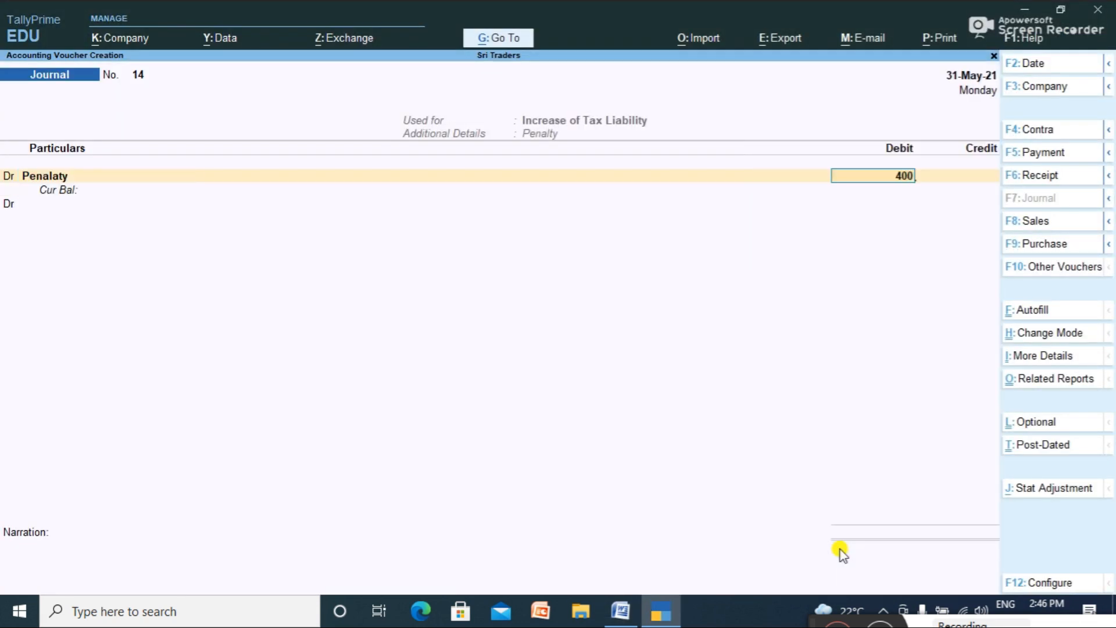
key("Return")
Credit the Igst ledger 400 and save the journal voucher with a blank narration.
key("BackSpace")
type("c")
key("Return")
type("I")
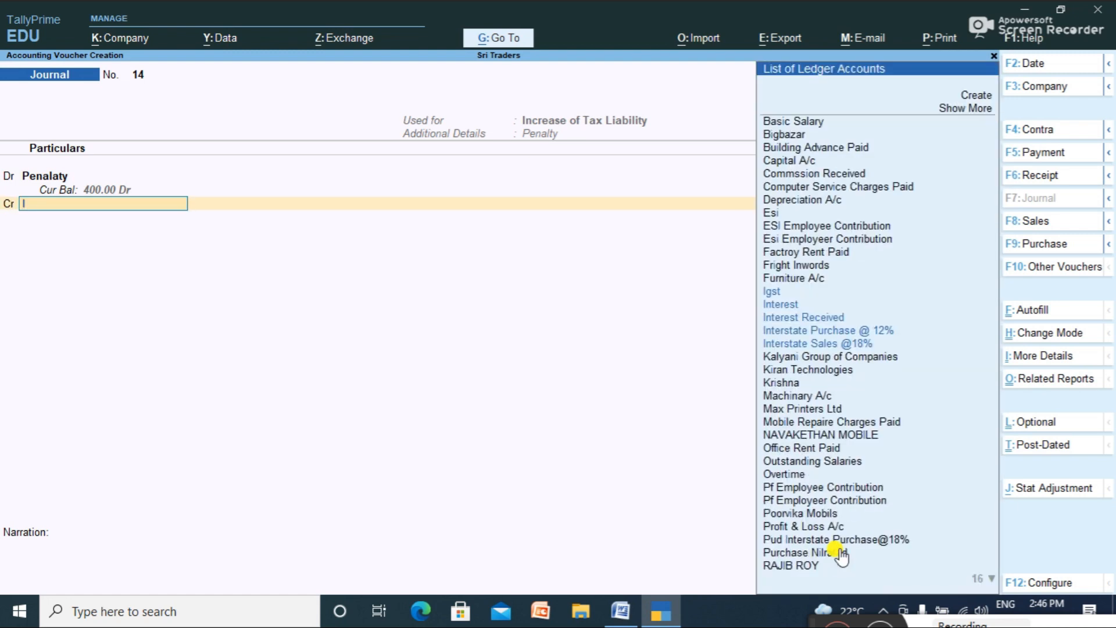
key("BackSpace")
type("I")
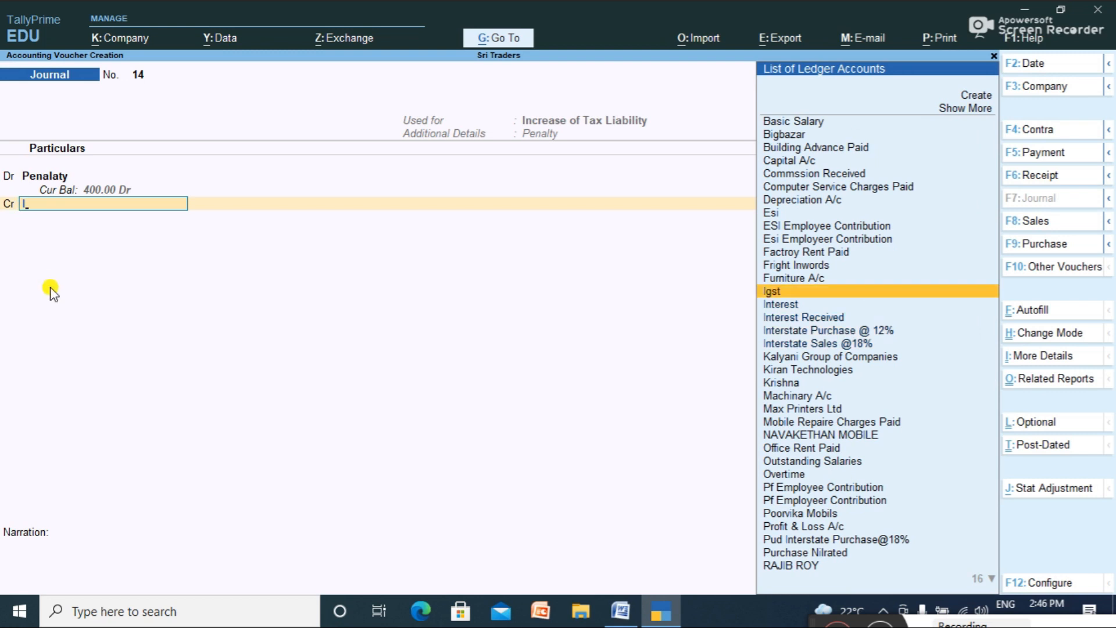
key("Return")
key("Return")
key("Return")
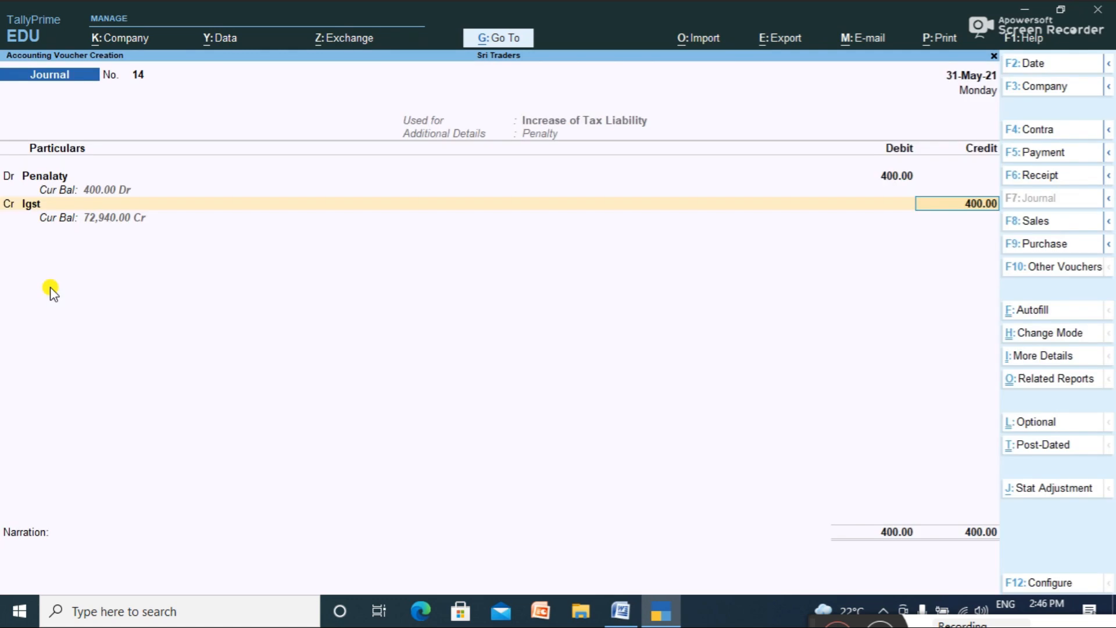
key("Return")
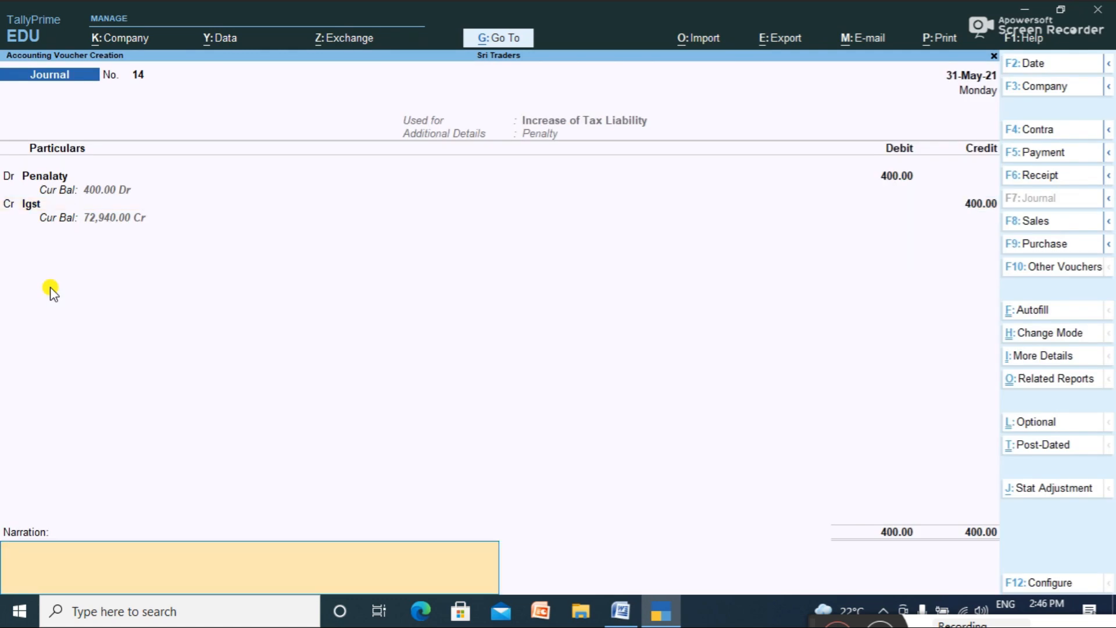
key("Return")
key("Return")
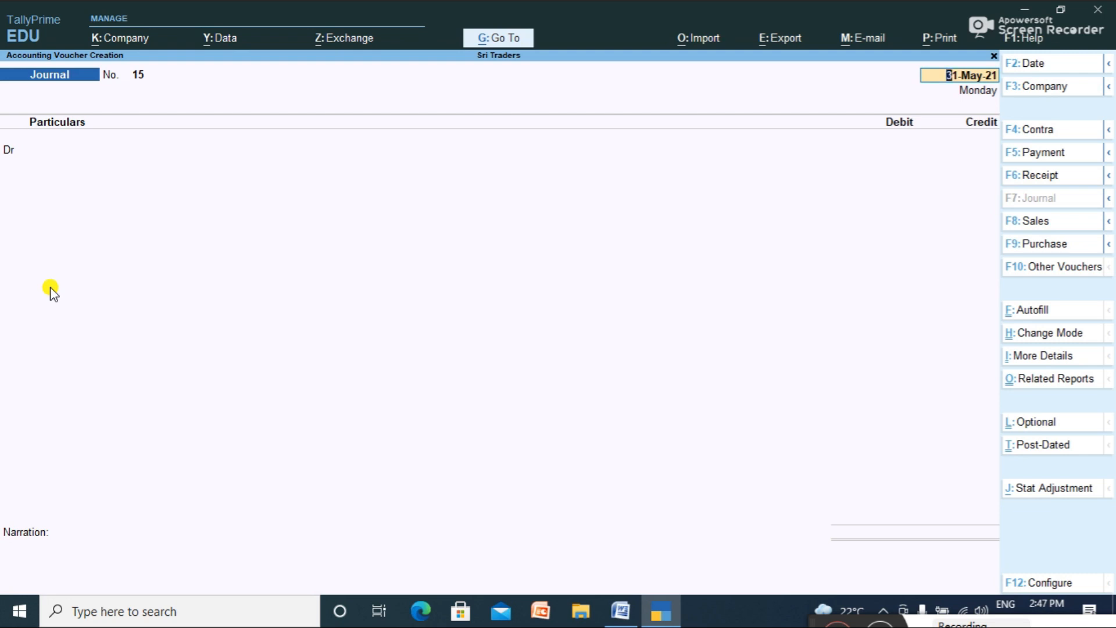
Leave voucher creation and open the Balance Sheet in detailed view.
key("Escape")
key("Escape")
key("y")
key("Down")
key("Down")
key("Down")
key("Return")
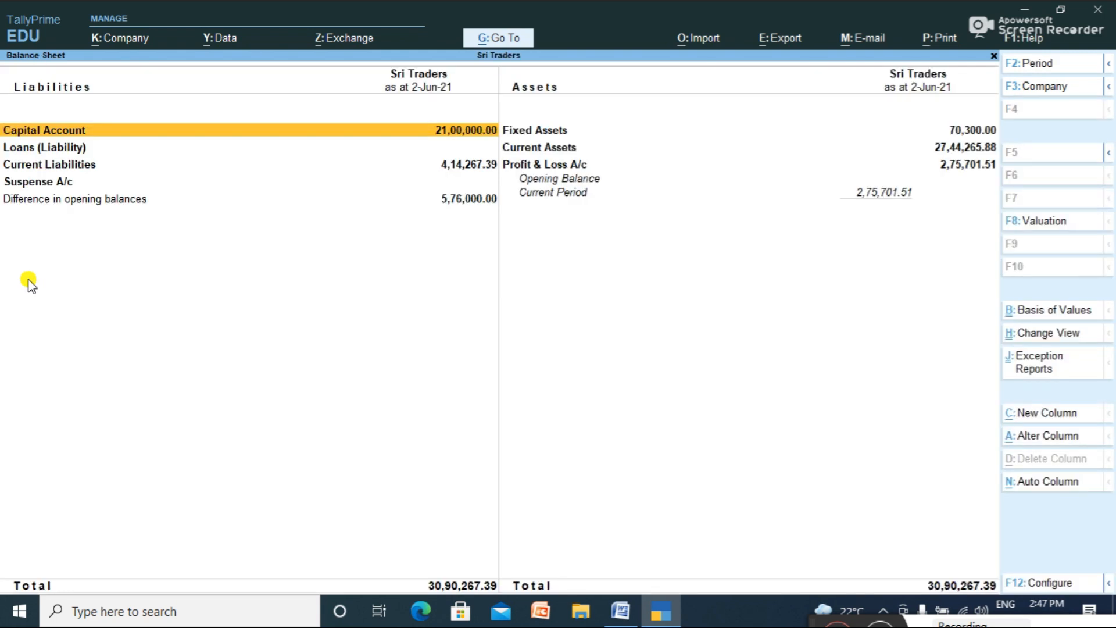
key("alt+F5")
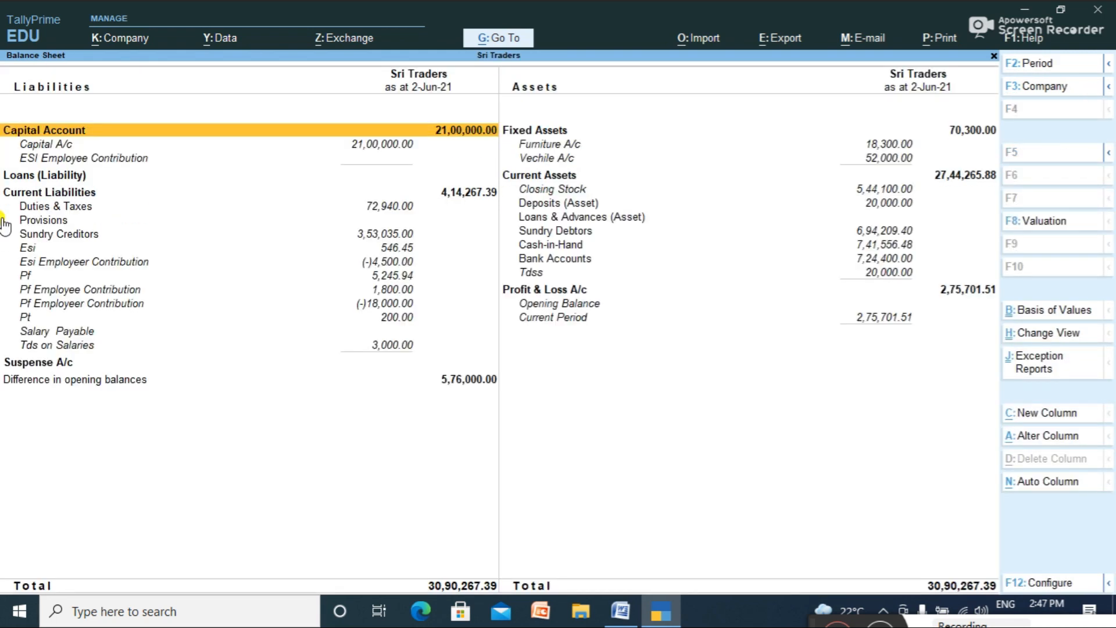
Drill down through Duties & Taxes into the Igst ledger's June 2021 vouchers.
key("Down")
key("Down")
key("Down")
key("Down")
key("Down")
key("Return")
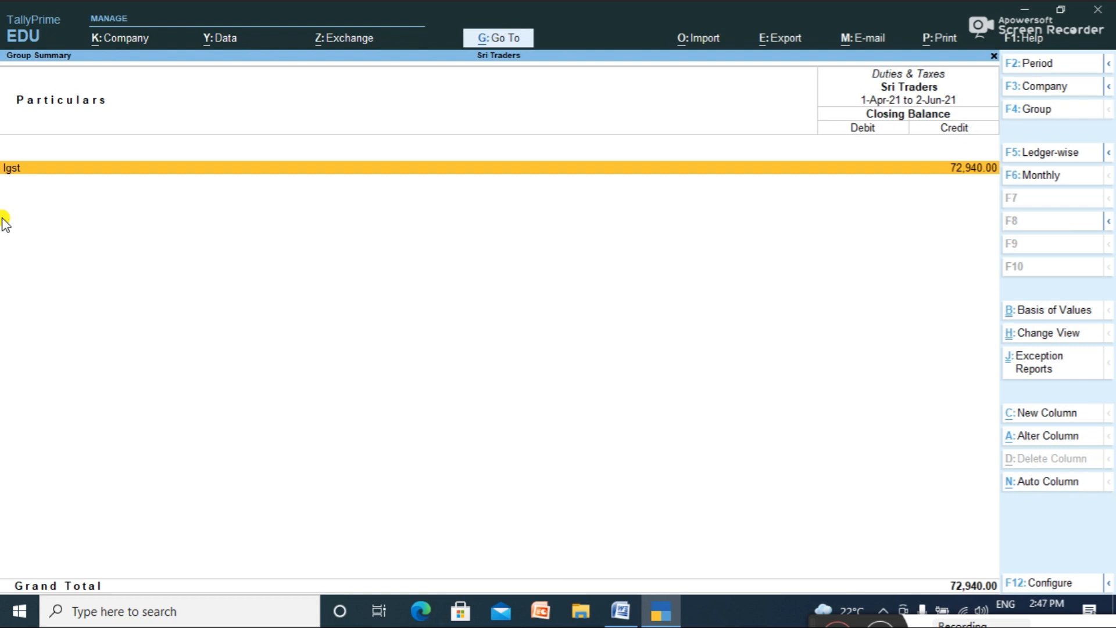
key("Return")
key("Return")
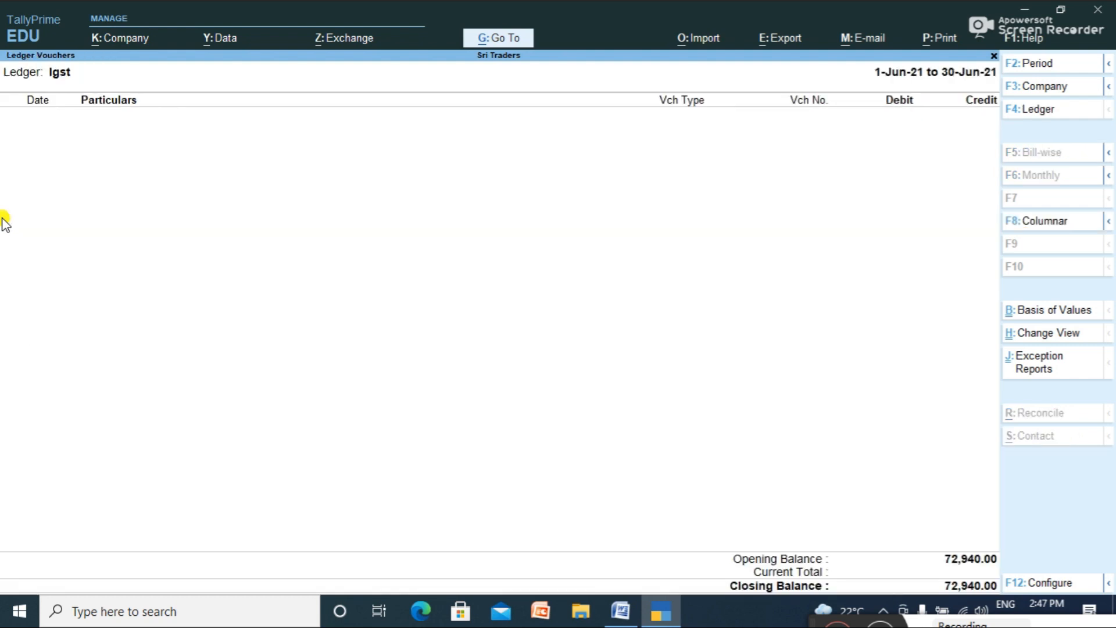
Review the Igst ledger's May 2021 vouchers down to the penalty journal, and return to the Gateway of Tally.
key("Escape")
key("Up")
key("Return")
key("Down")
key("Down")
key("Down")
key("Down")
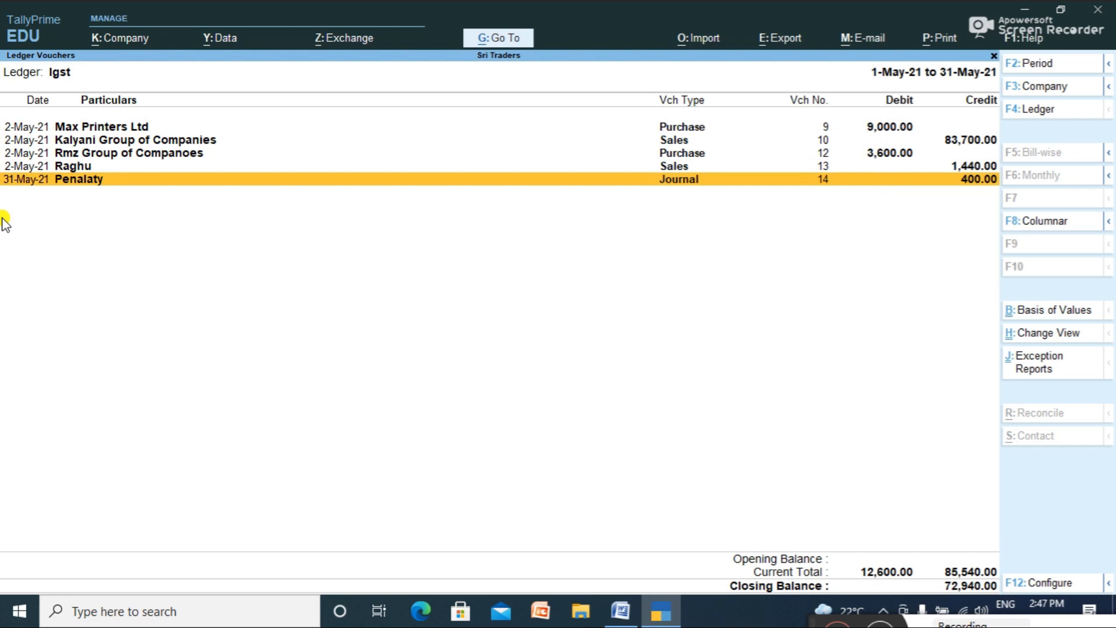
key("Escape")
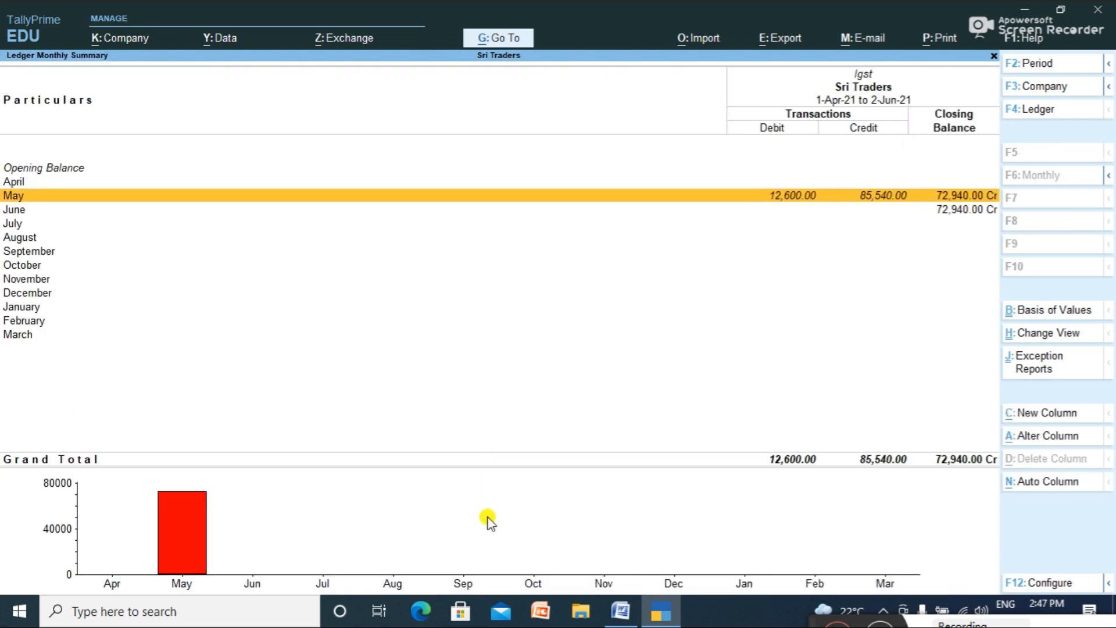
key("Escape")
key("Escape")
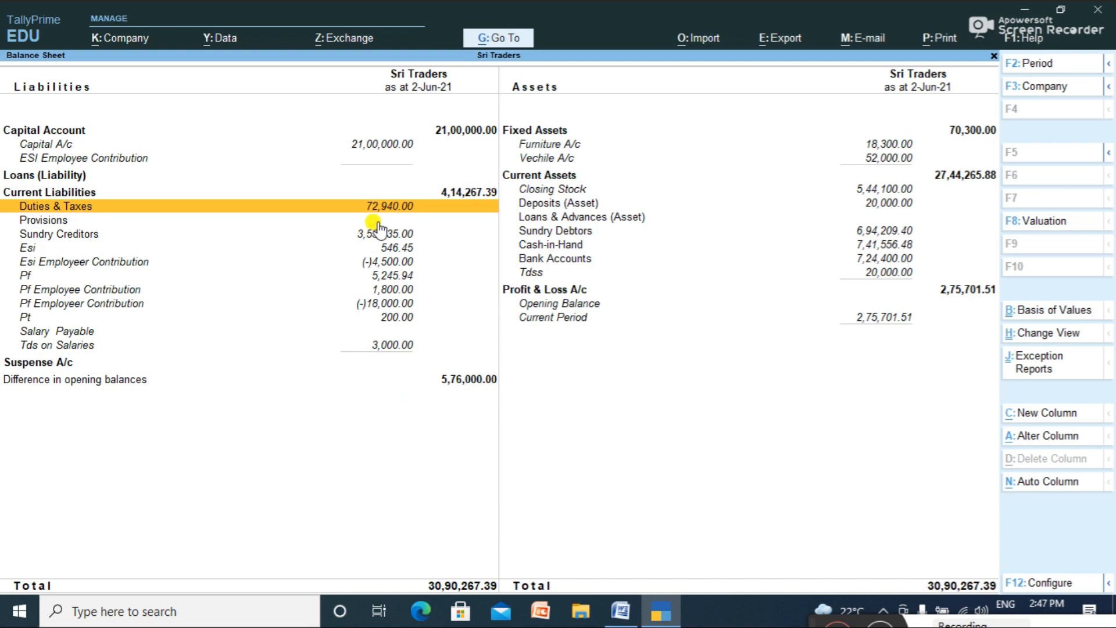
key("Escape")
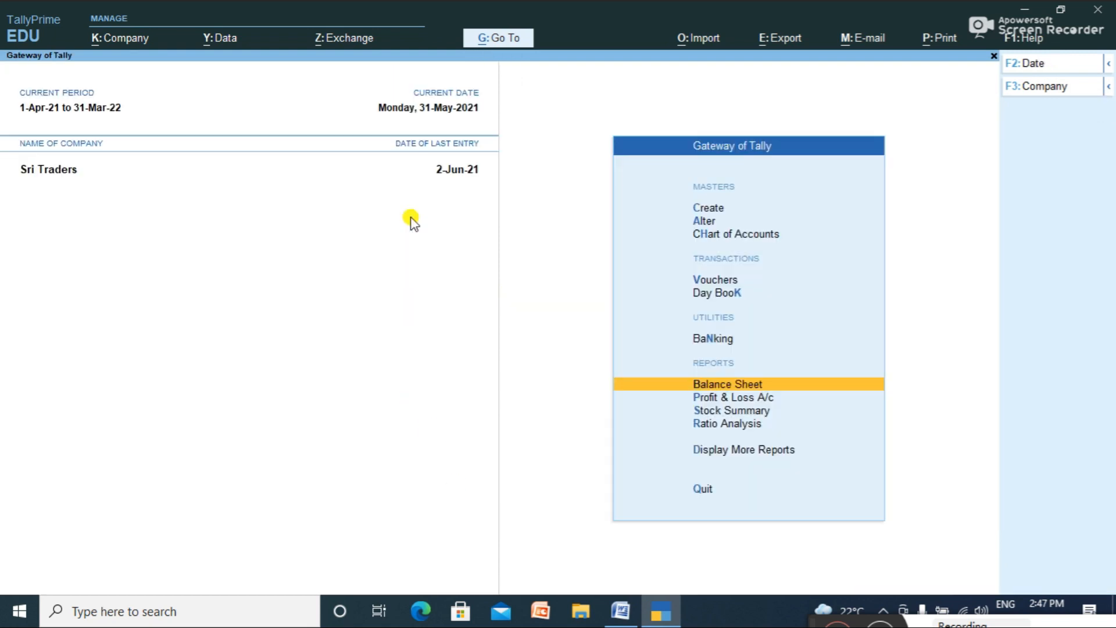
Consult the IGST payment entry in the Word notes and start a payment voucher dated 31-May-21 in TallyPrime.
key("alt+Tab")
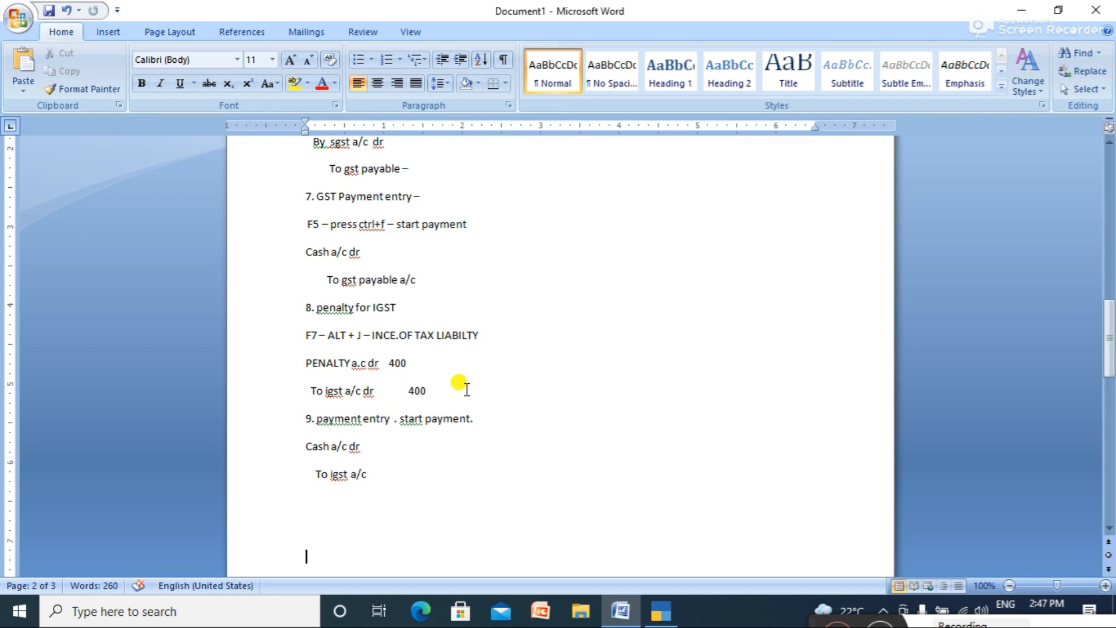
key("alt+Tab")
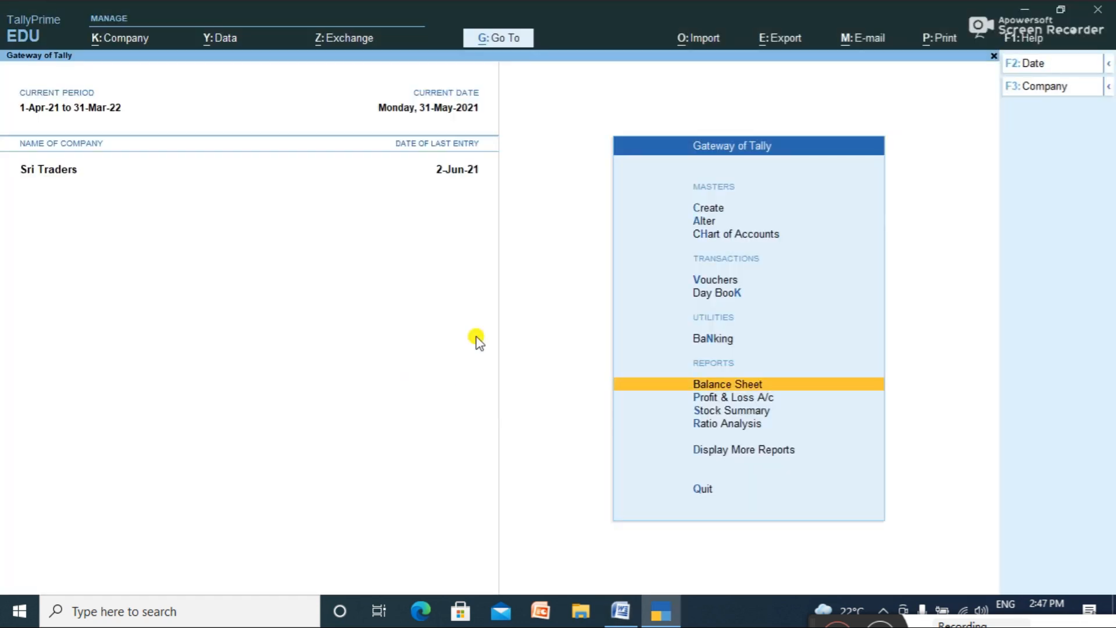
left_click(715, 281)
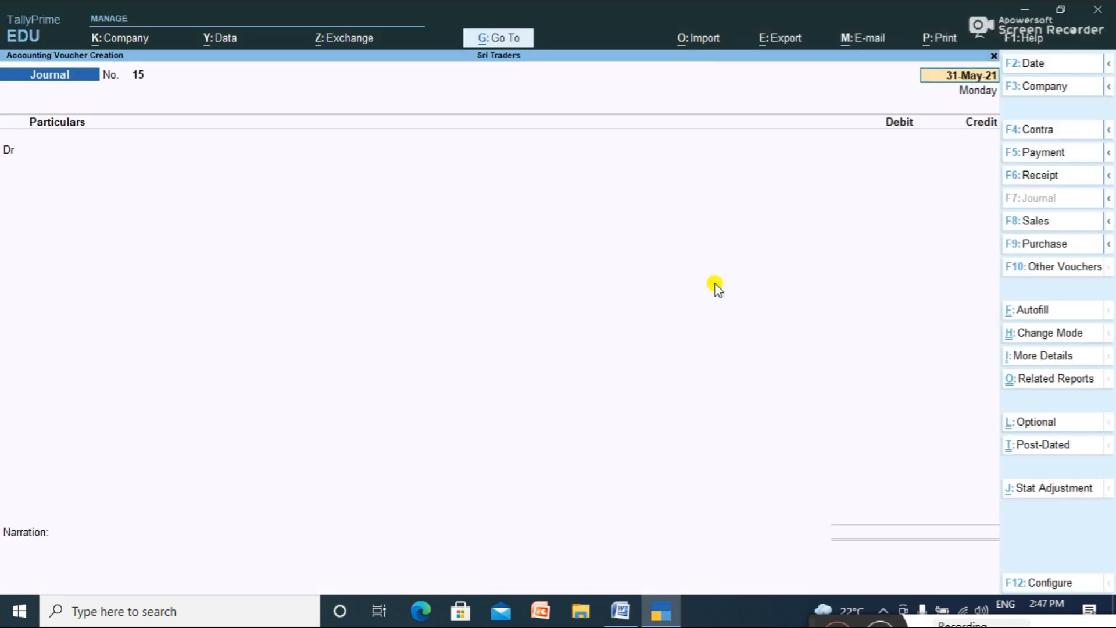
left_click(1042, 152)
key("Return")
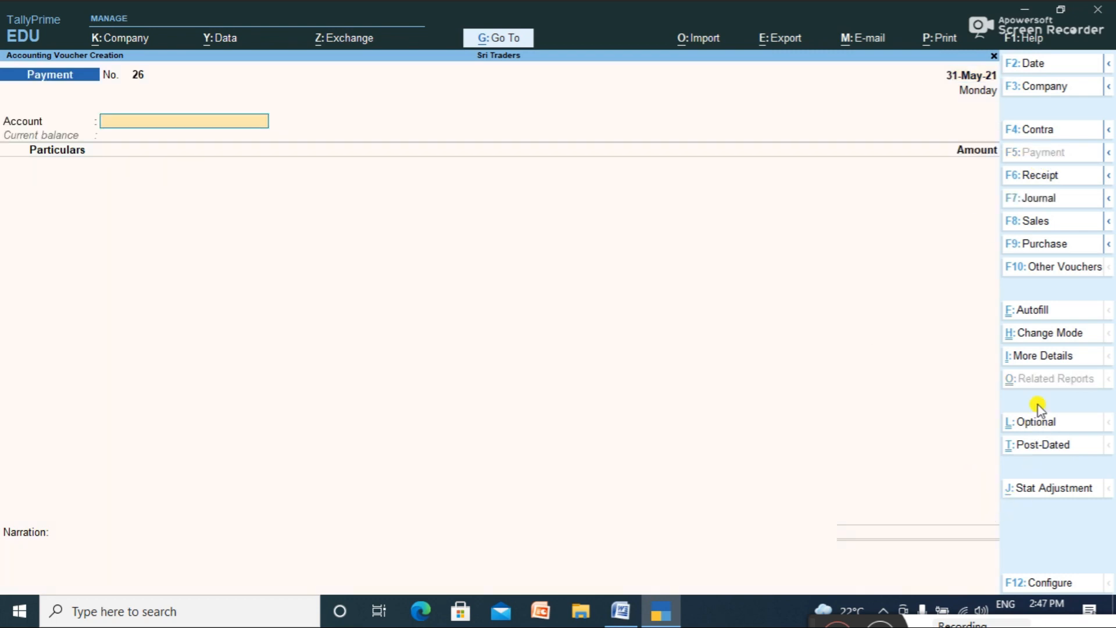
Autofill the voucher as a GST Stat Payment of type Regular for 1-May-21 to 31-May-21.
left_click(1045, 314)
key("Down")
key("Return")
key("Return")
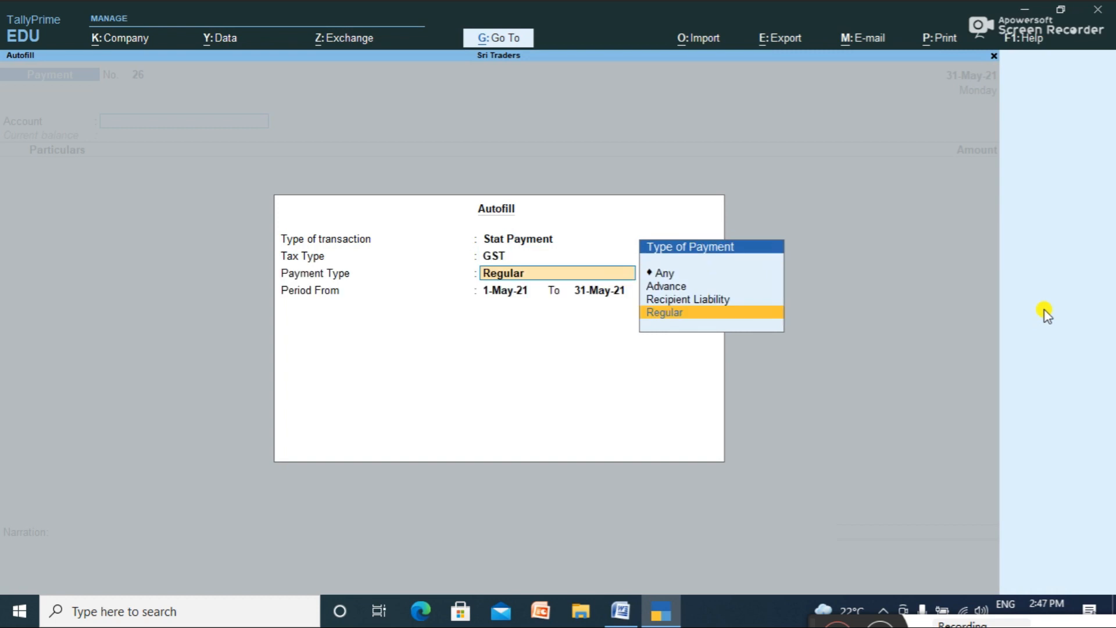
key("Return")
key("Return")
key("Return")
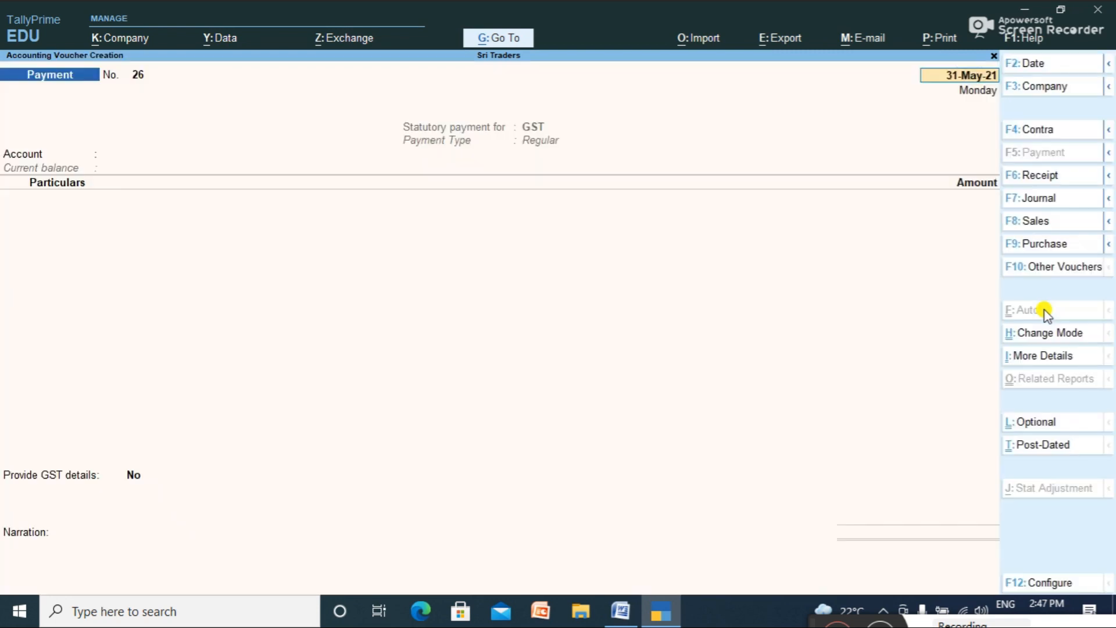
Choose Hdfc Bank as the payment account and enter 72,940 against the Igst ledger.
key("Return")
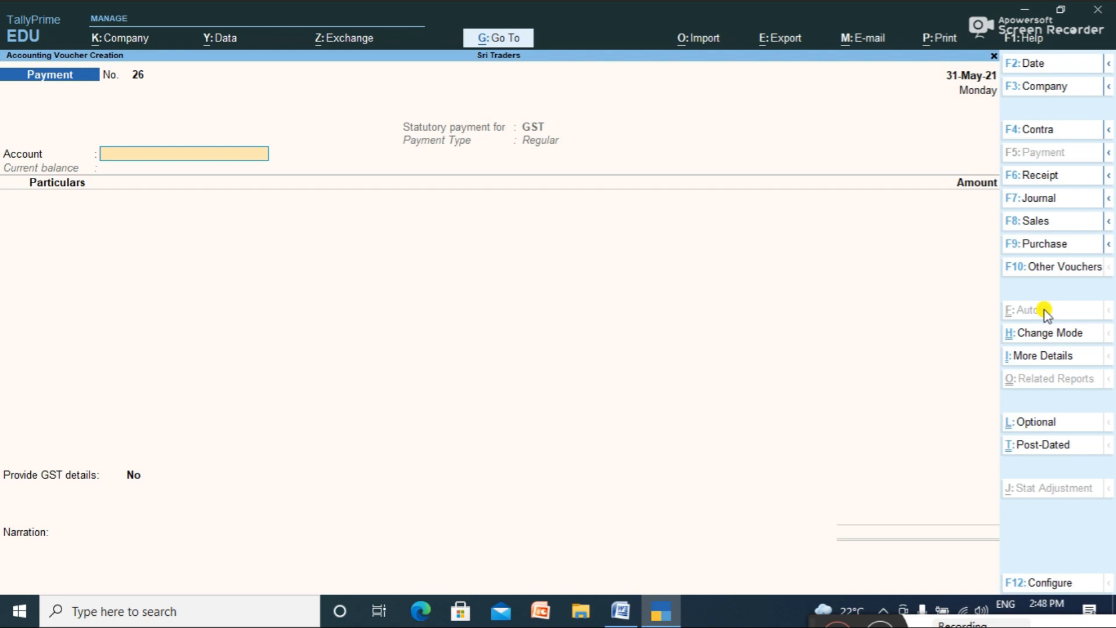
type("H")
key("Return")
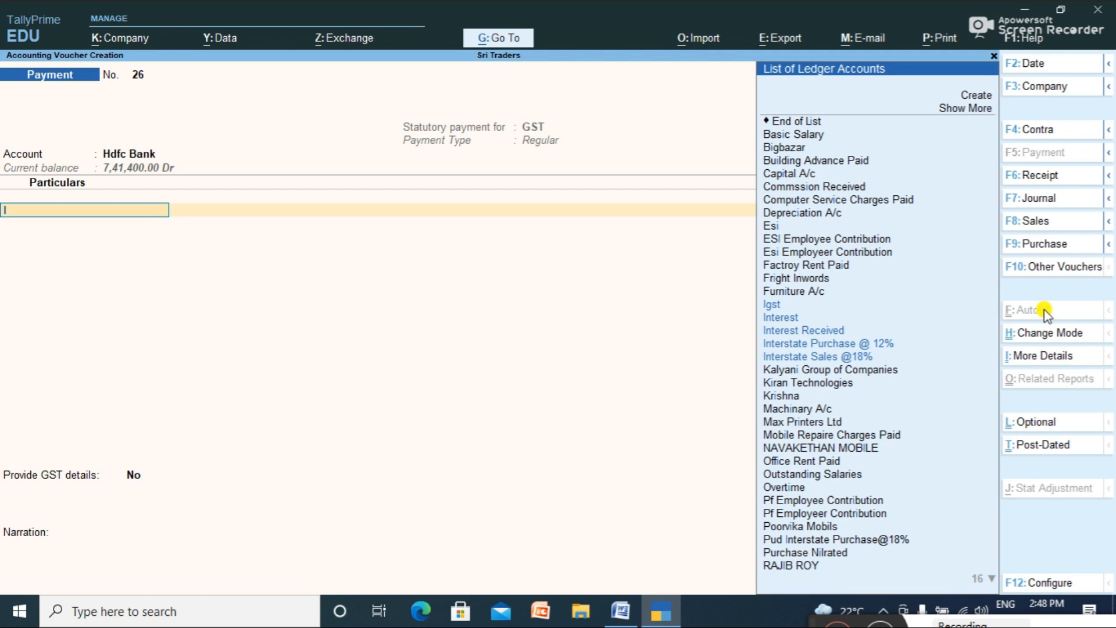
type("I")
key("Return")
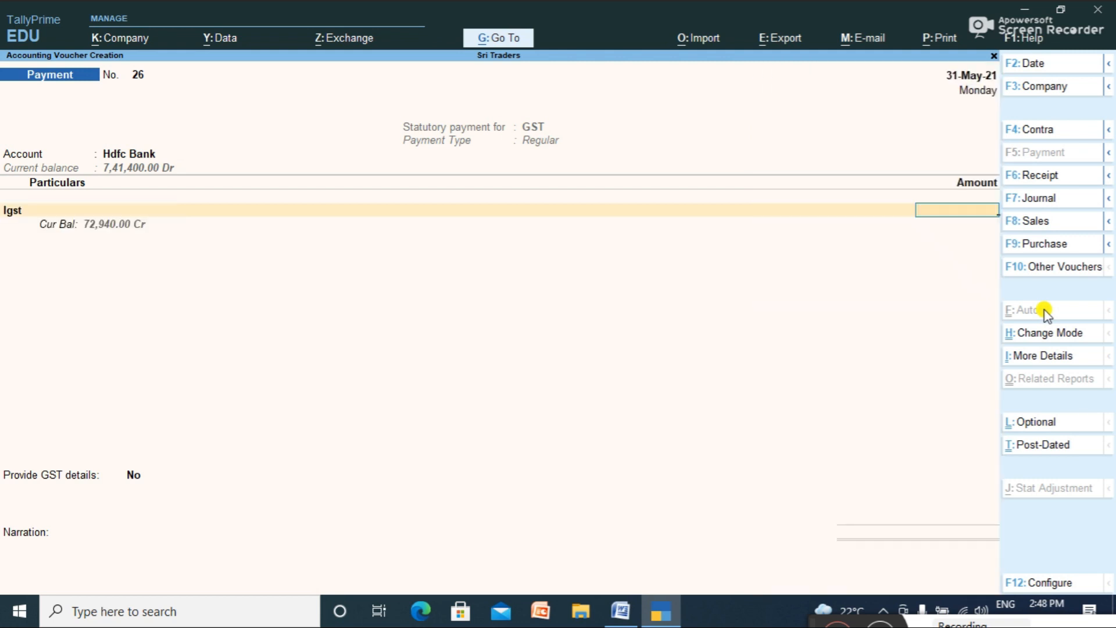
type("72,940")
key("Return")
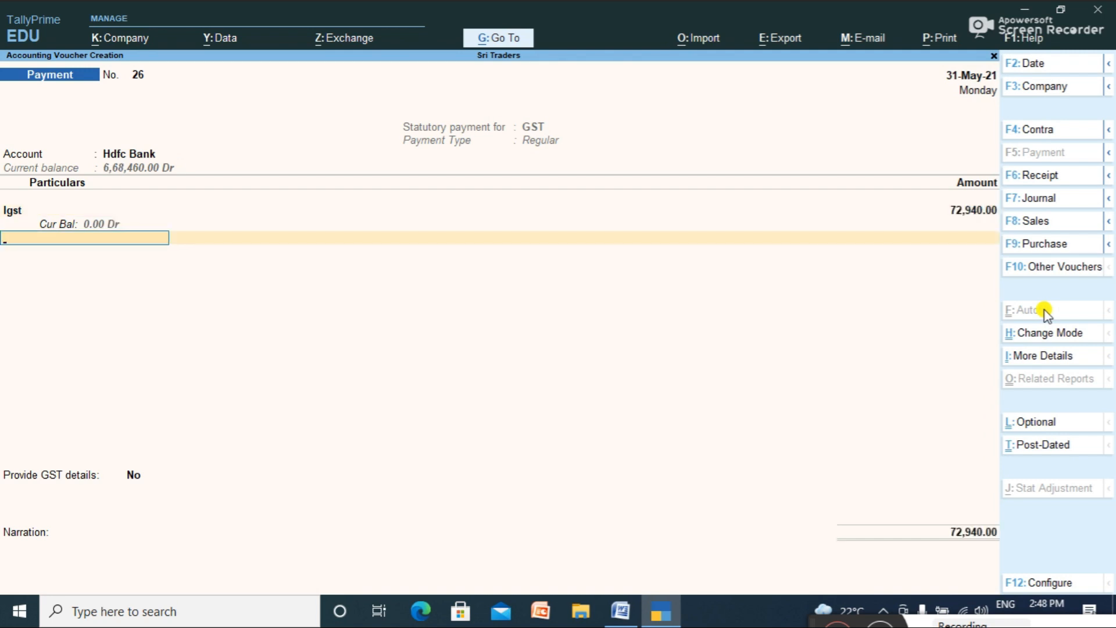
Provide GST bank details for the Igst payment, with Cheque - (Over the counter) as the mode and Hdfc as the bank.
key("Return")
type("y")
key("Return")
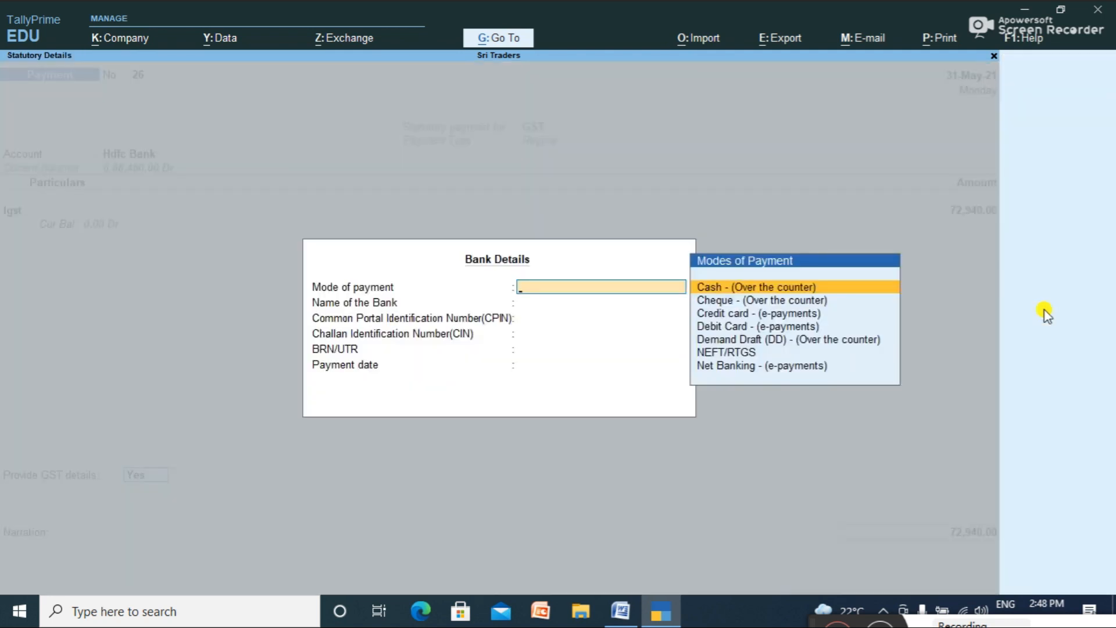
key("Down")
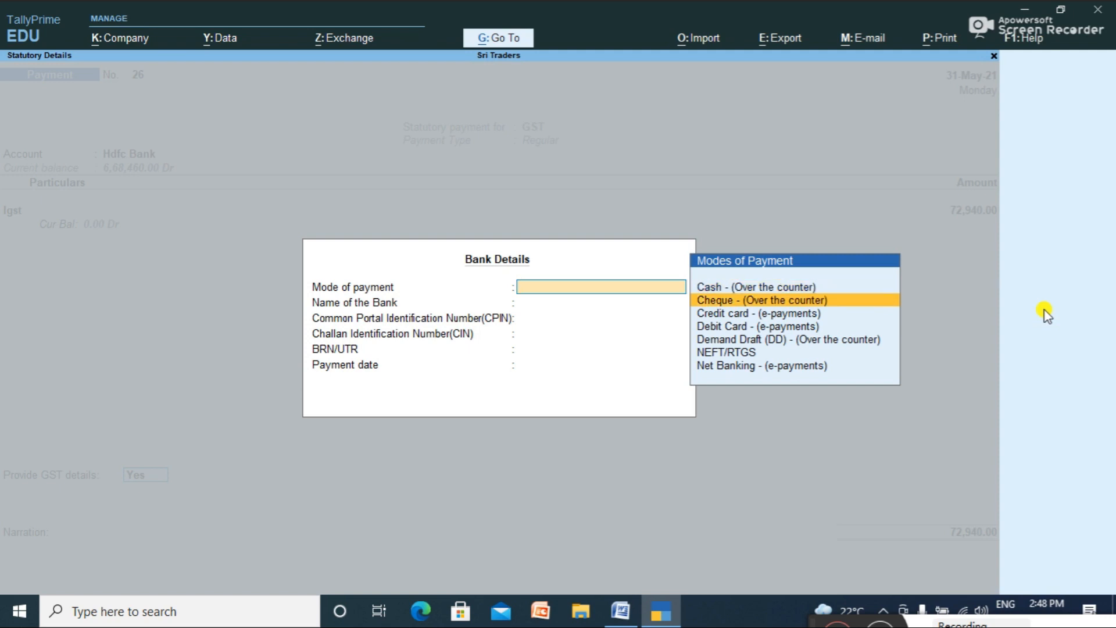
key("Return")
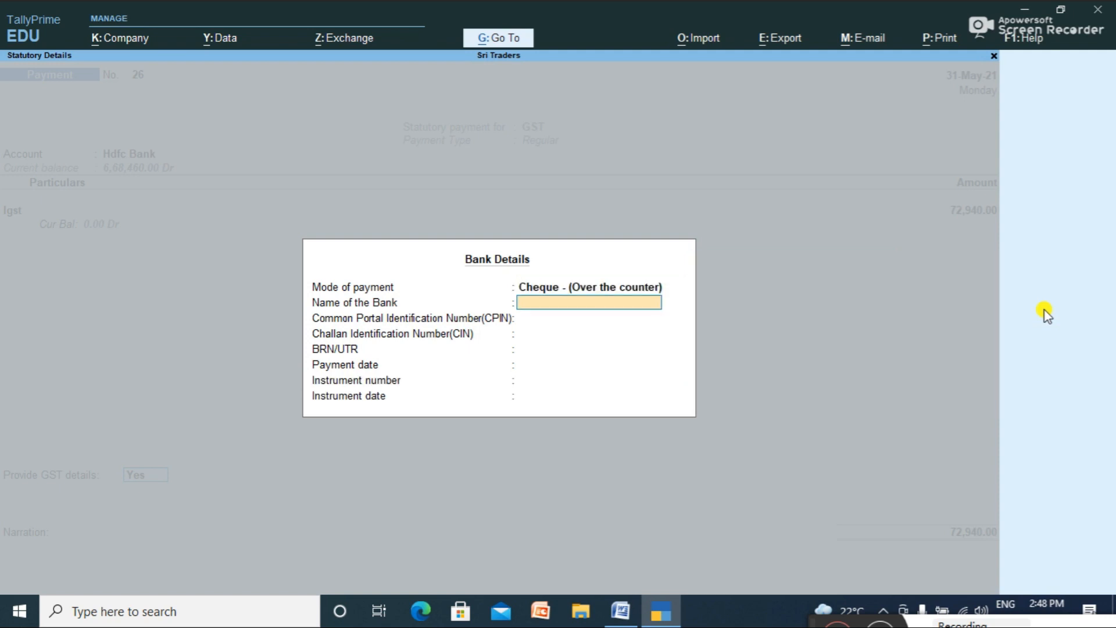
type("Hdfc")
key("Return")
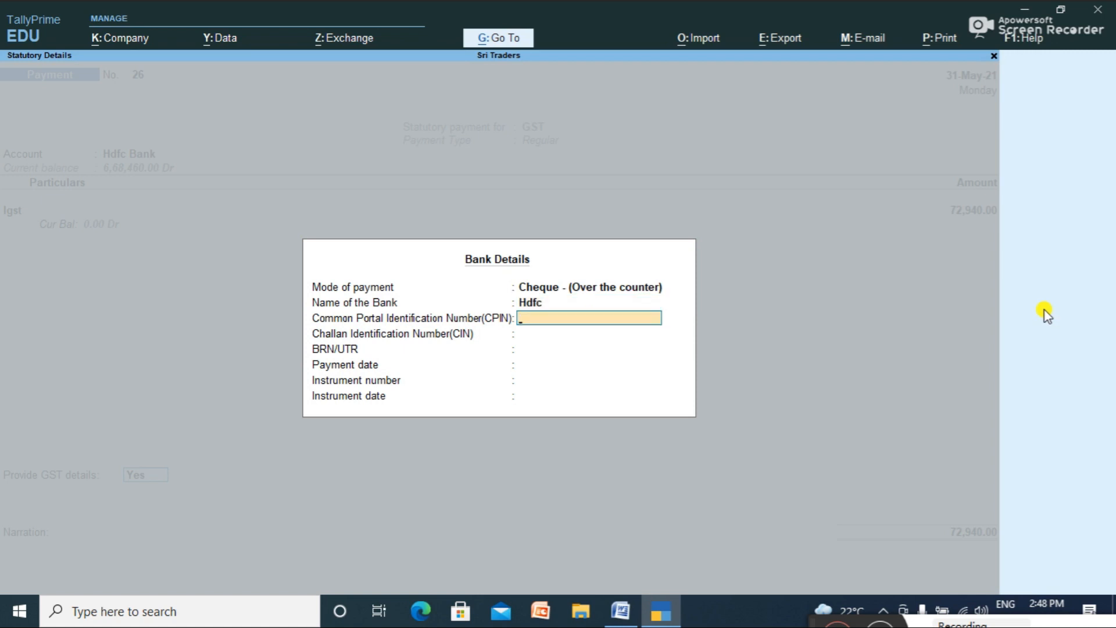
Leave the remaining bank details blank and save the Igst payment voucher.
key("Return")
key("Return")
key("Return")
key("Return")
key("Return")
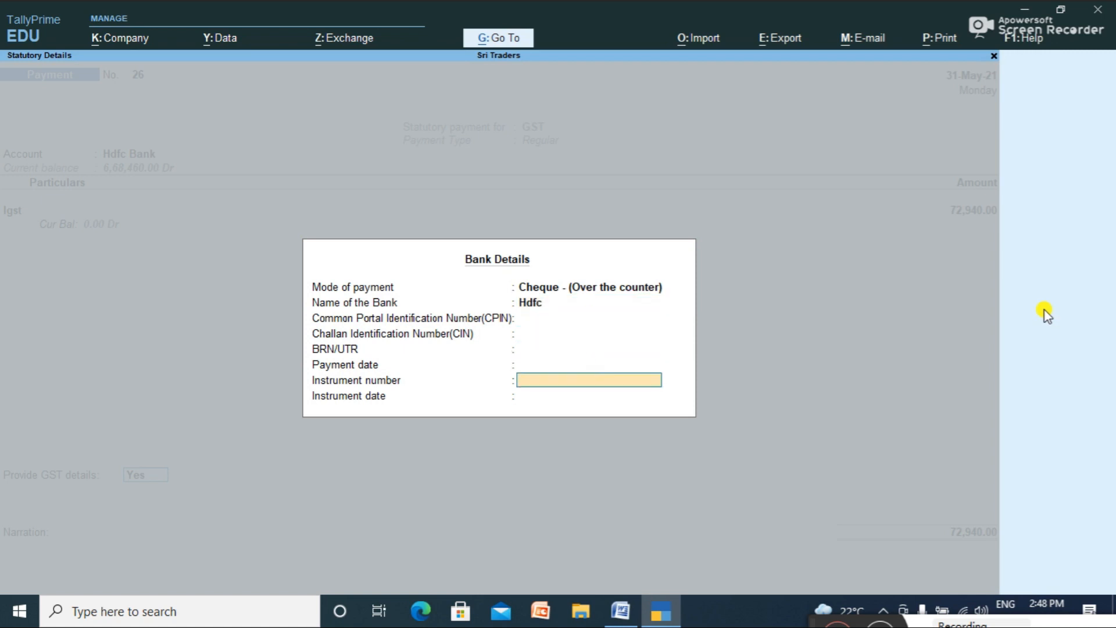
key("Return")
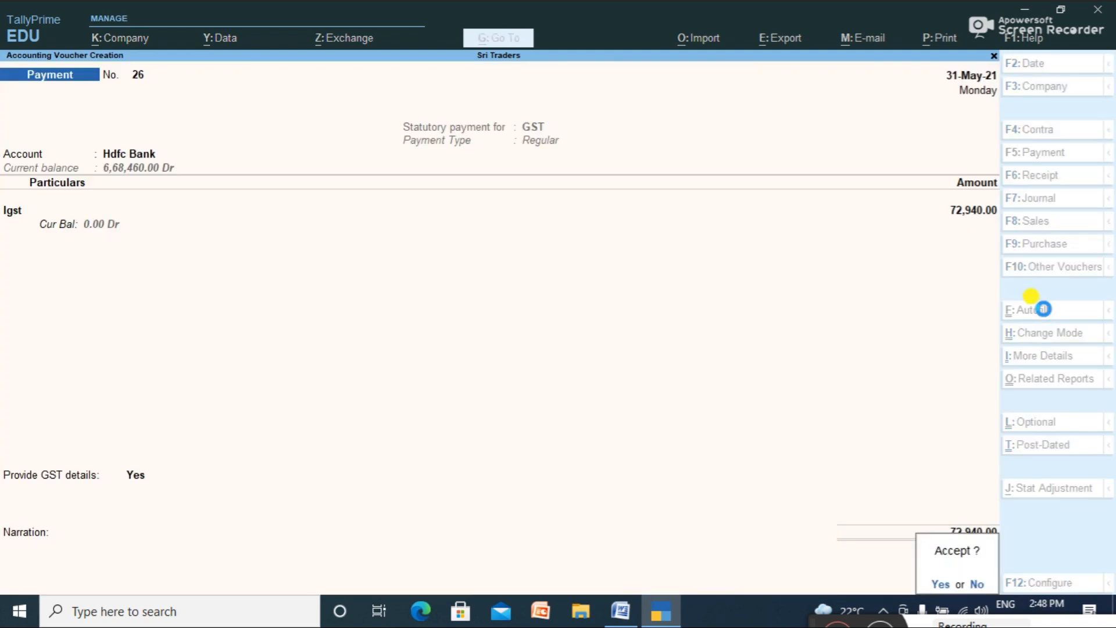
key("Return")
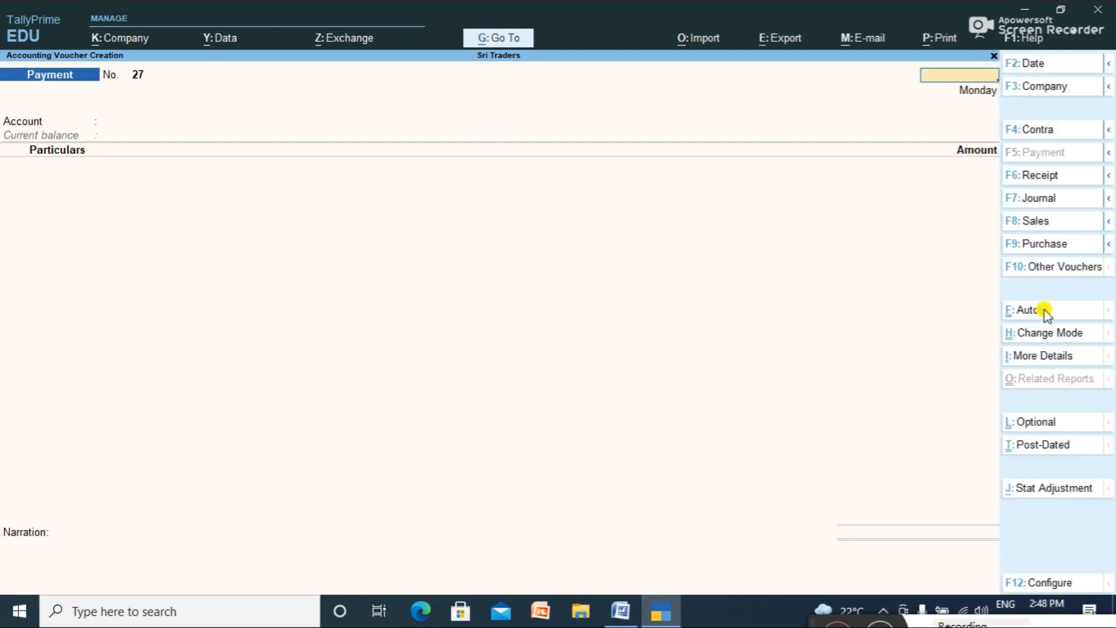
Check the Duties & Taxes group in the detailed Balance Sheet, and return to the Gateway of Tally.
key("Escape")
key("b")
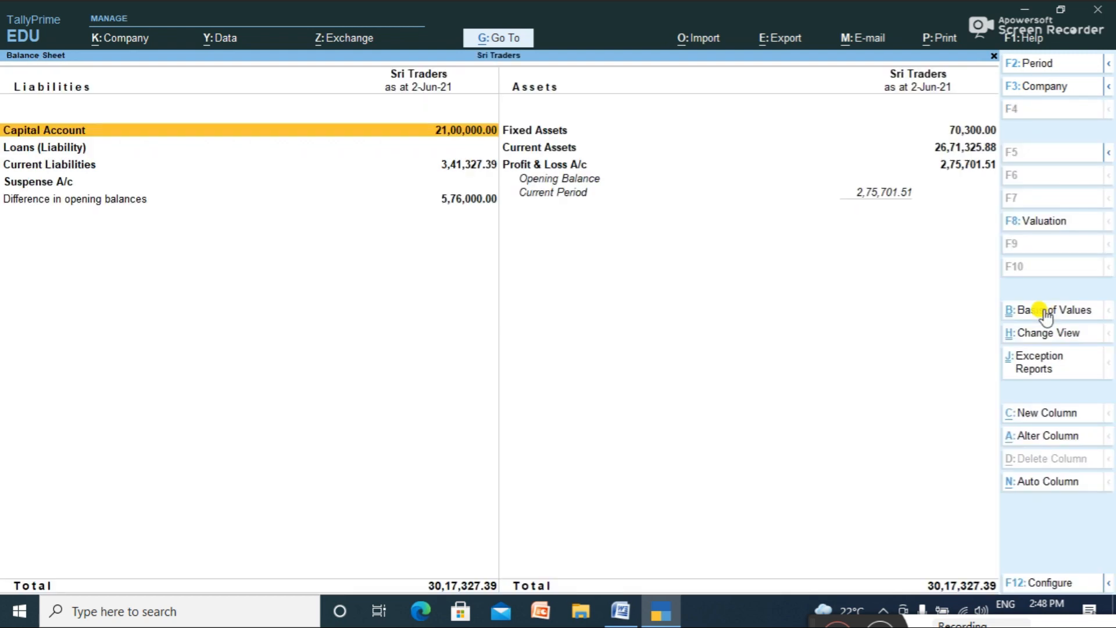
key("alt+F5")
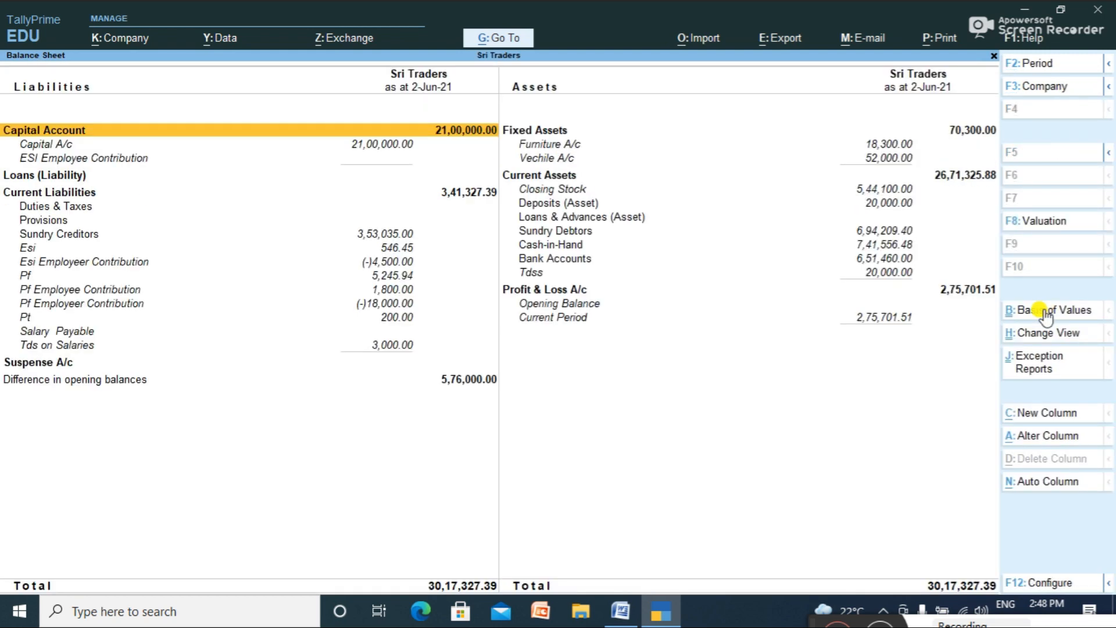
key("Down")
key("Down")
key("Down")
key("Down")
key("Down")
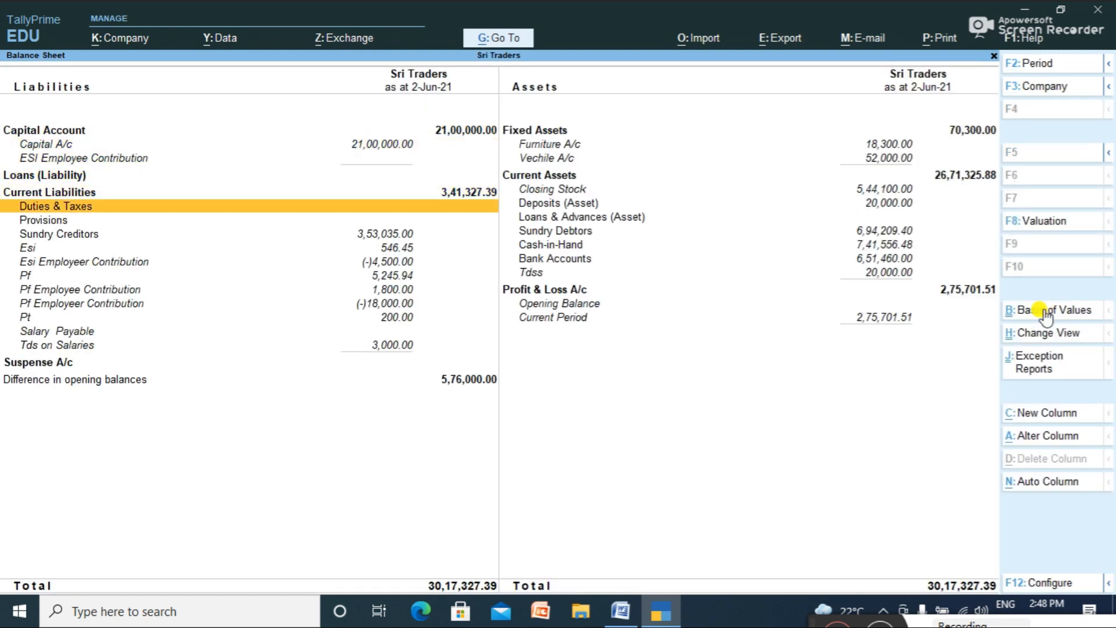
key("Return")
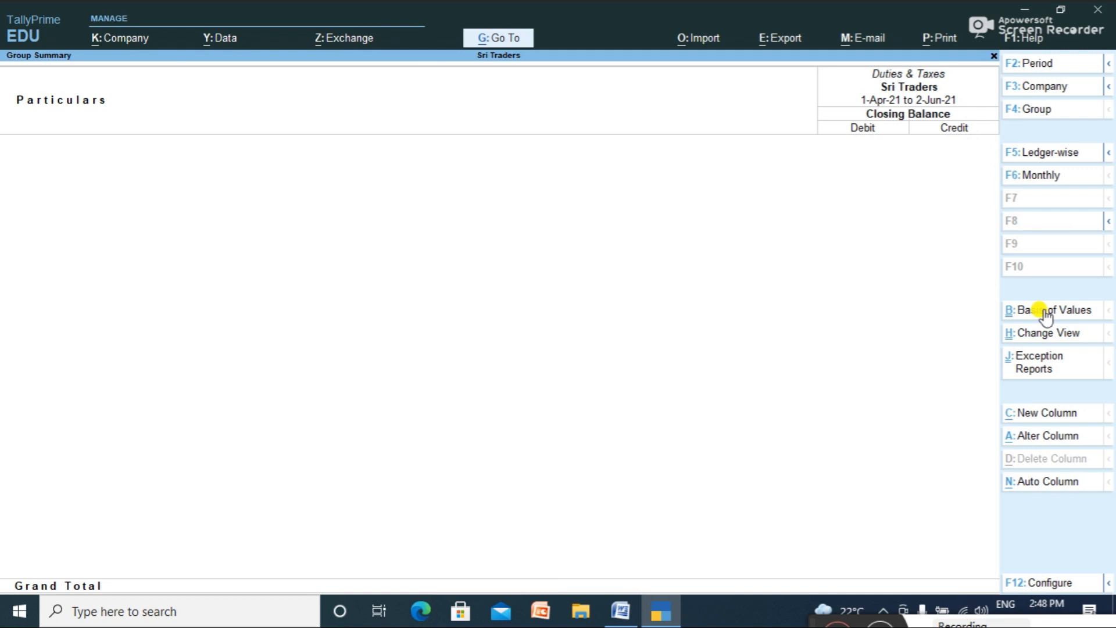
key("Escape")
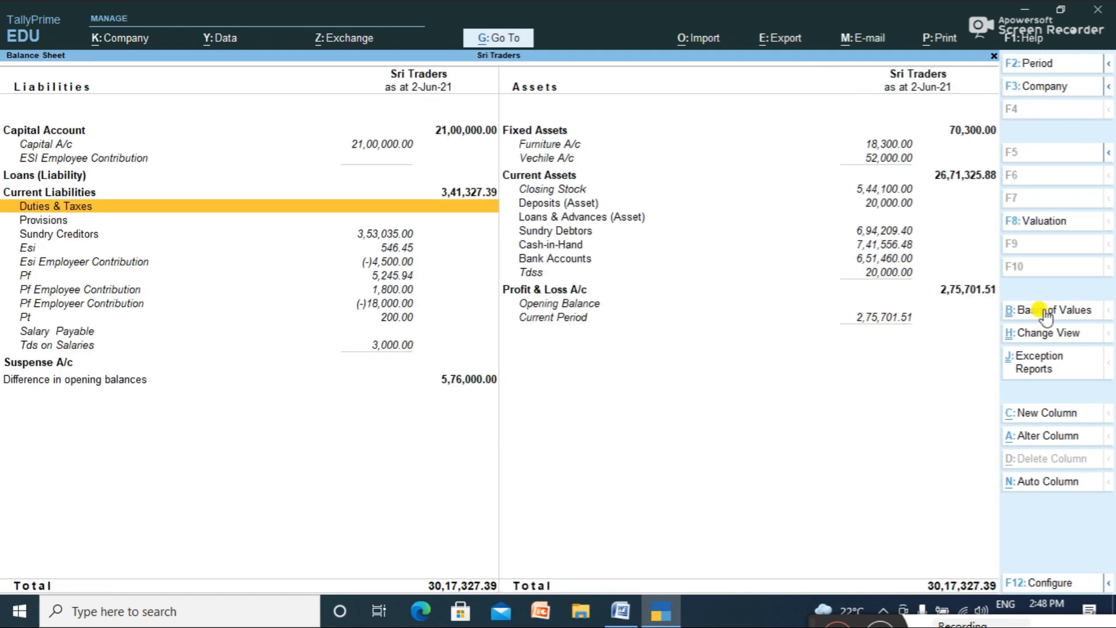
key("Escape")
key("Escape")
key("Escape")
Display the Profit & Loss A/c in detailed view.
key("Down")
key("Down")
key("Down")
key("Down")
key("Down")
key("Down")
key("Down")
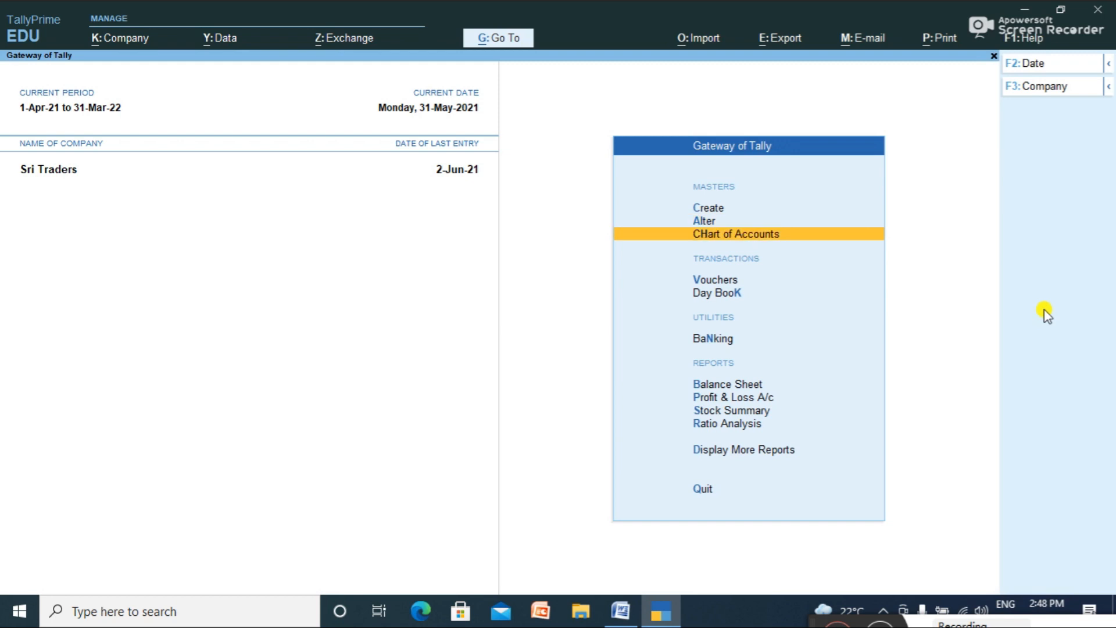
key("Return")
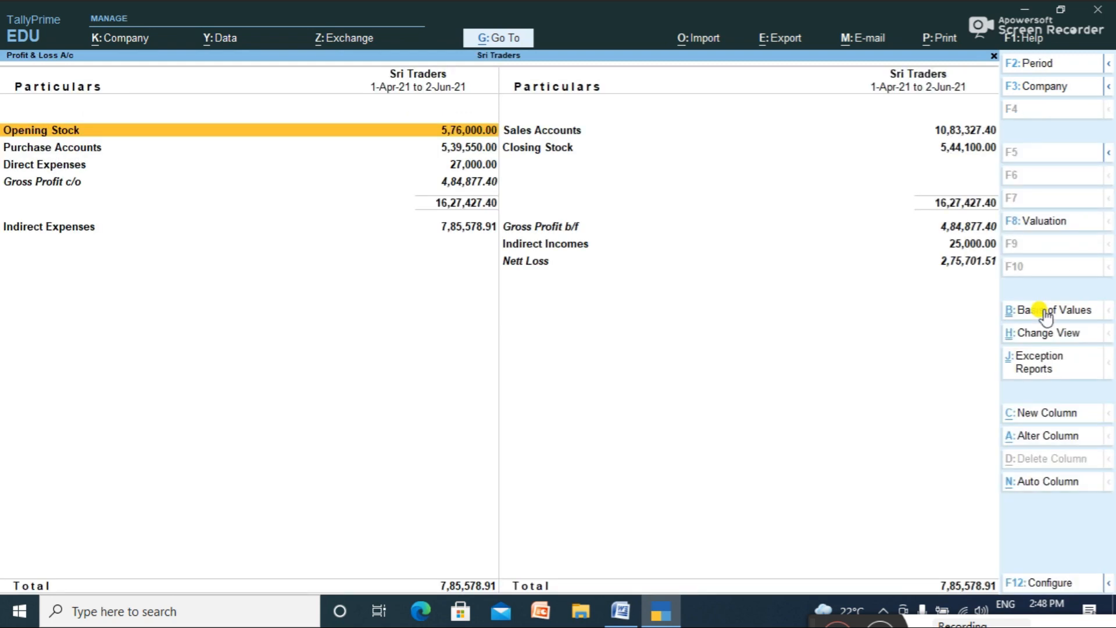
key("alt+F5")
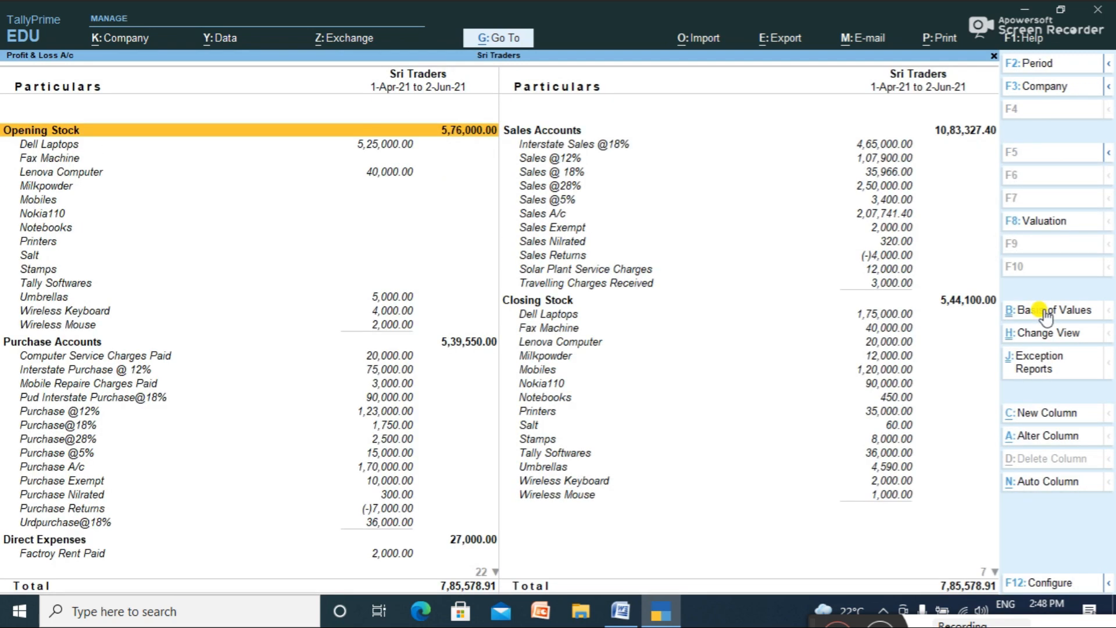
Look through the ledger entries in the Profit & Loss A/c, and return to the Gateway of Tally.
key("Down")
key("Down")
key("Down")
key("Down")
key("Down")
key("Down")
key("Down")
key("Down")
key("Up")
key("Up")
key("Up")
key("Up")
key("Down")
key("Down")
key("Down")
key("Down")
key("Up")
key("Up")
key("Up")
key("Up")
key("Escape")
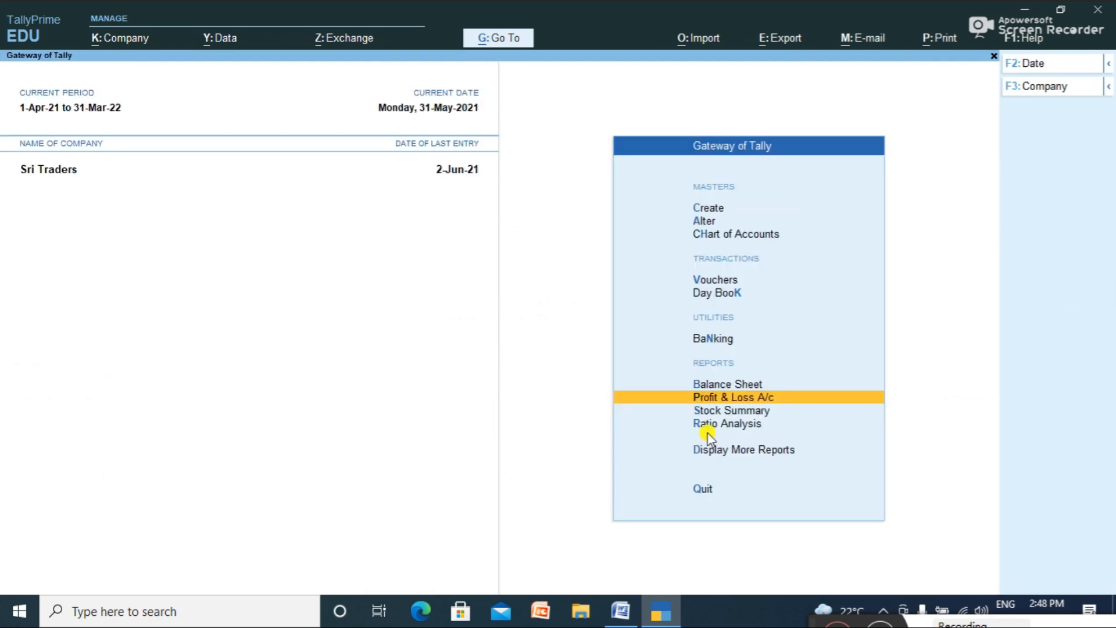
Open the GSTR-3B statutory report for 1-May-21 to 31-May-21.
left_click(739, 450)
key("Down")
key("Down")
key("Down")
key("Down")
key("Down")
key("Down")
key("Down")
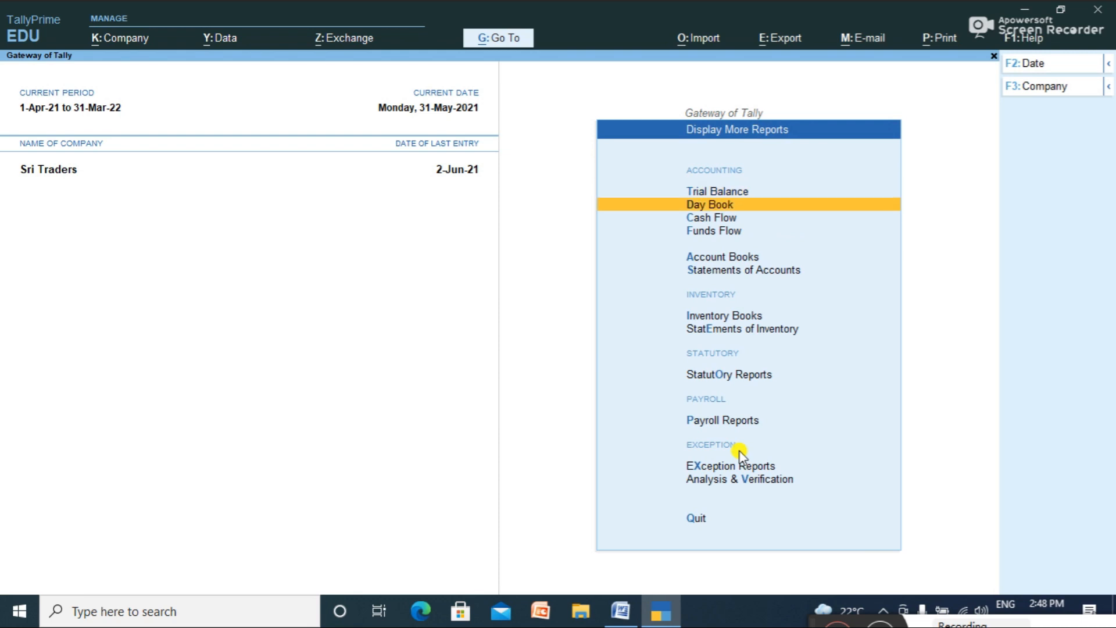
key("Down")
key("Down")
key("Up")
key("Return")
key("Down")
key("Up")
key("Return")
key("Down")
key("Down")
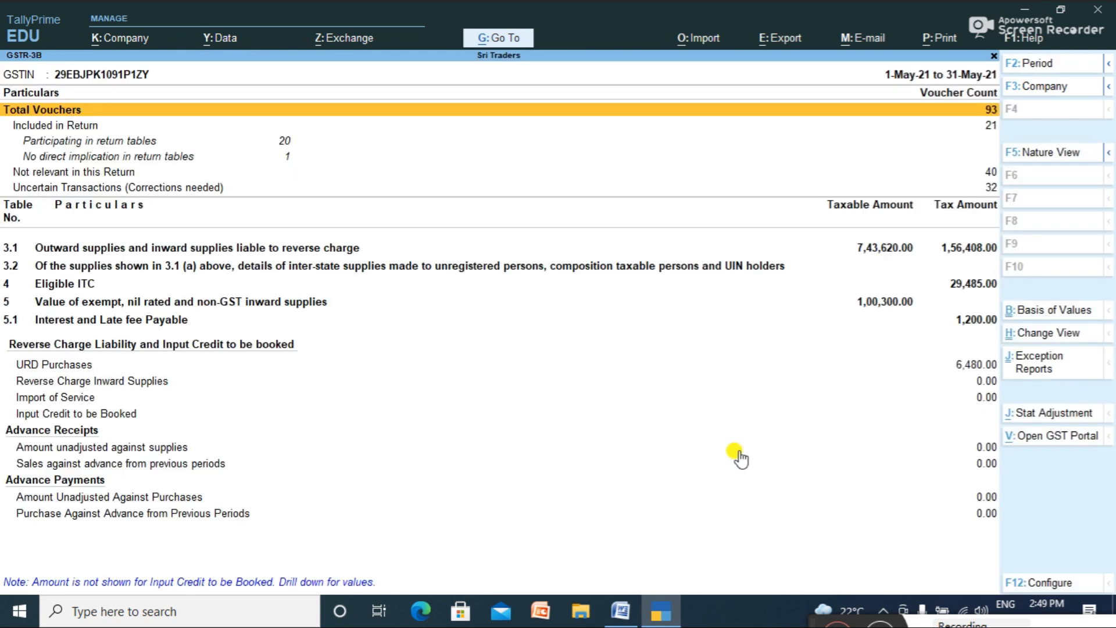
Expand Interest and Late fee Payable in table 5.1 of GSTR-3B, check its breakdown, and return to the Gateway of Tally.
key("Down")
key("Down")
key("Down")
key("Down")
key("Down")
key("Down")
key("Down")
key("Down")
key("Down")
key("Down")
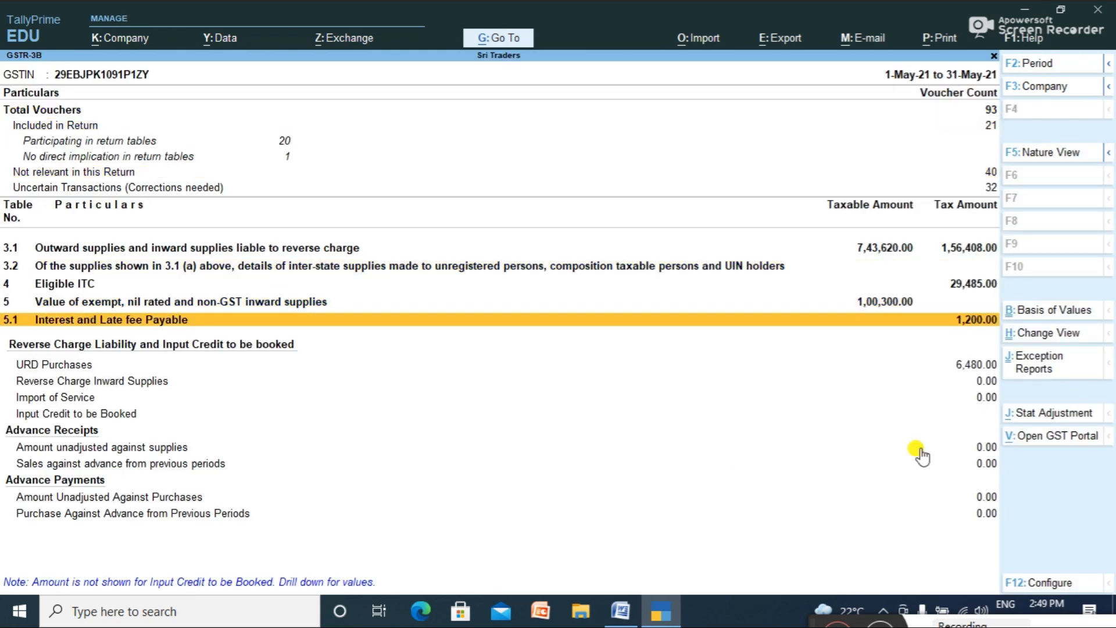
key("Up")
key("Down")
key("shift+Return")
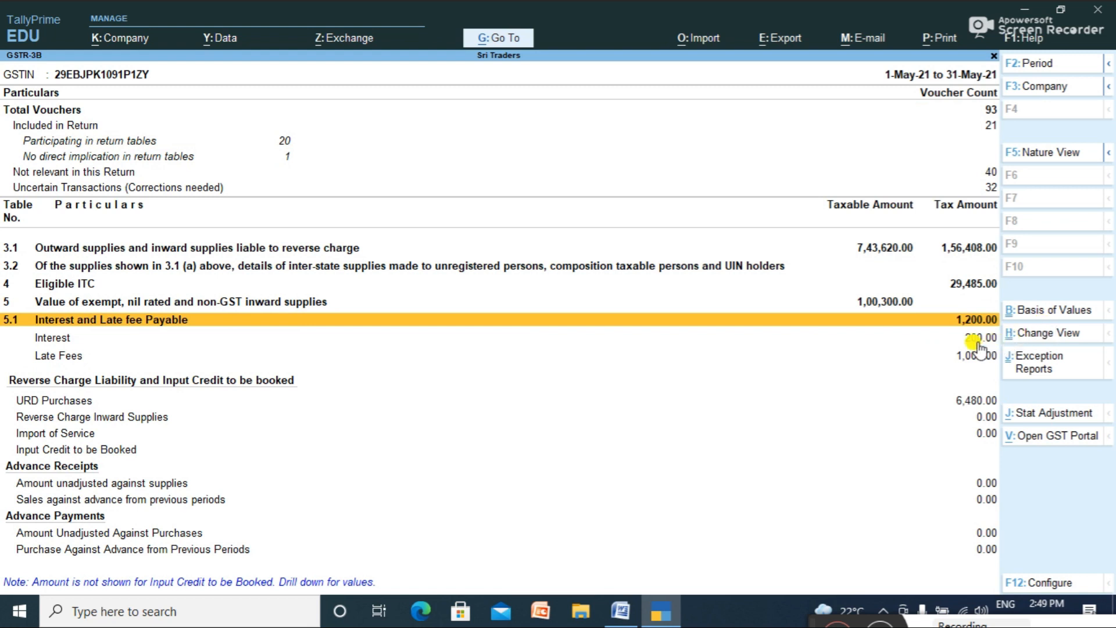
key("Down")
key("Down")
key("Down")
key("Up")
key("Up")
key("Up")
key("Escape")
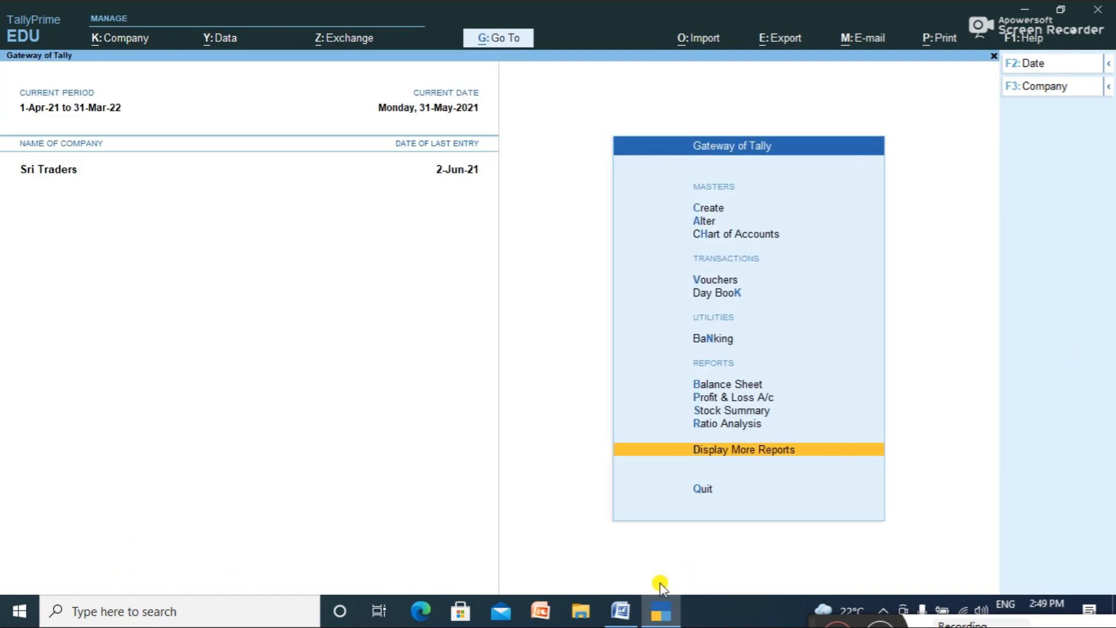
Switch to the Word notes and review the GST payment, late fee and interest entries from the beginning.
left_click(621, 611)
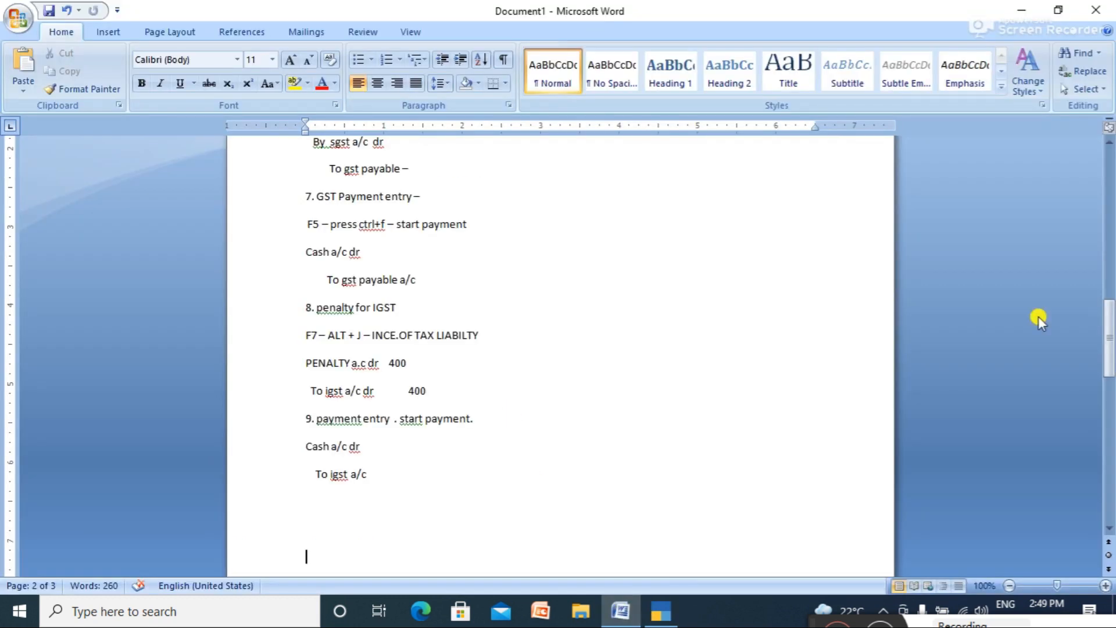
left_click_drag(1110, 332, 1111, 228)
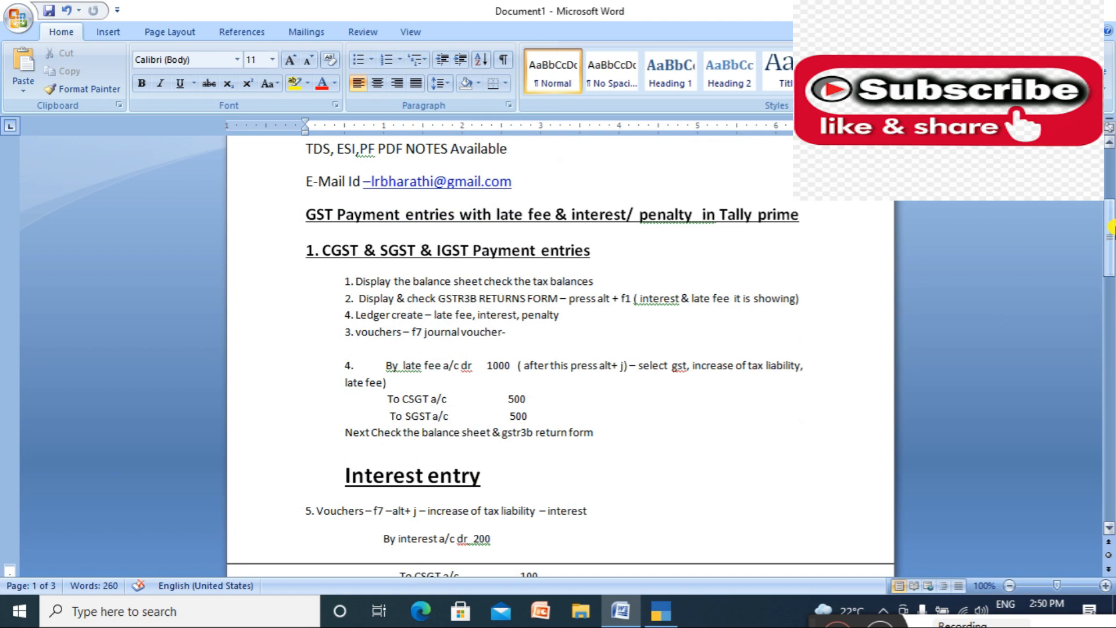
left_click_drag(1110, 230, 1111, 175)
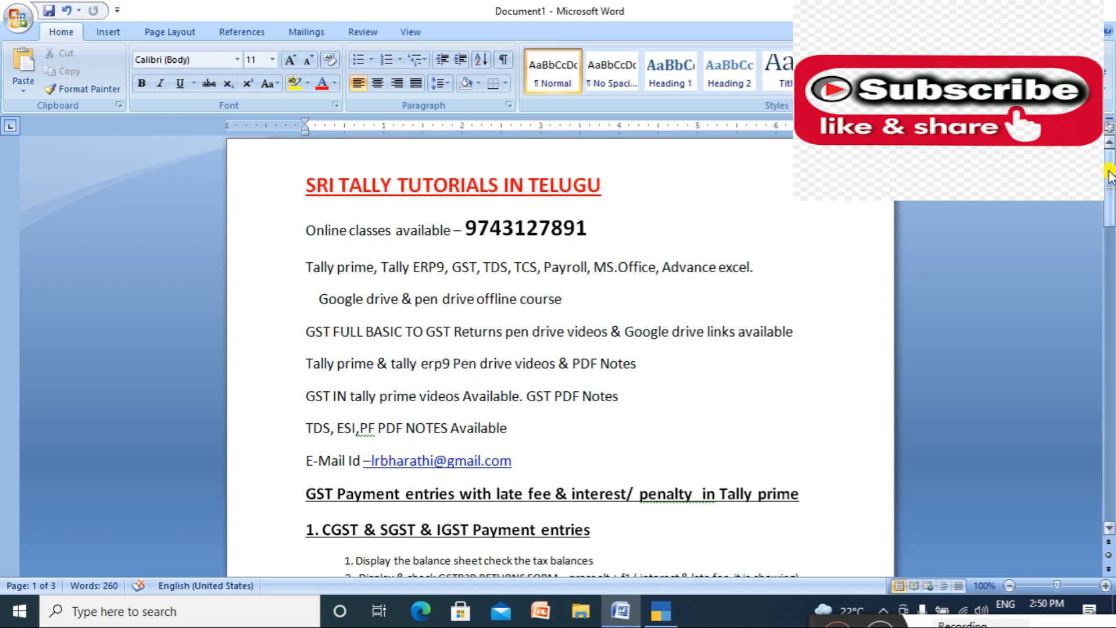
scroll(977, 303, "down", 10)
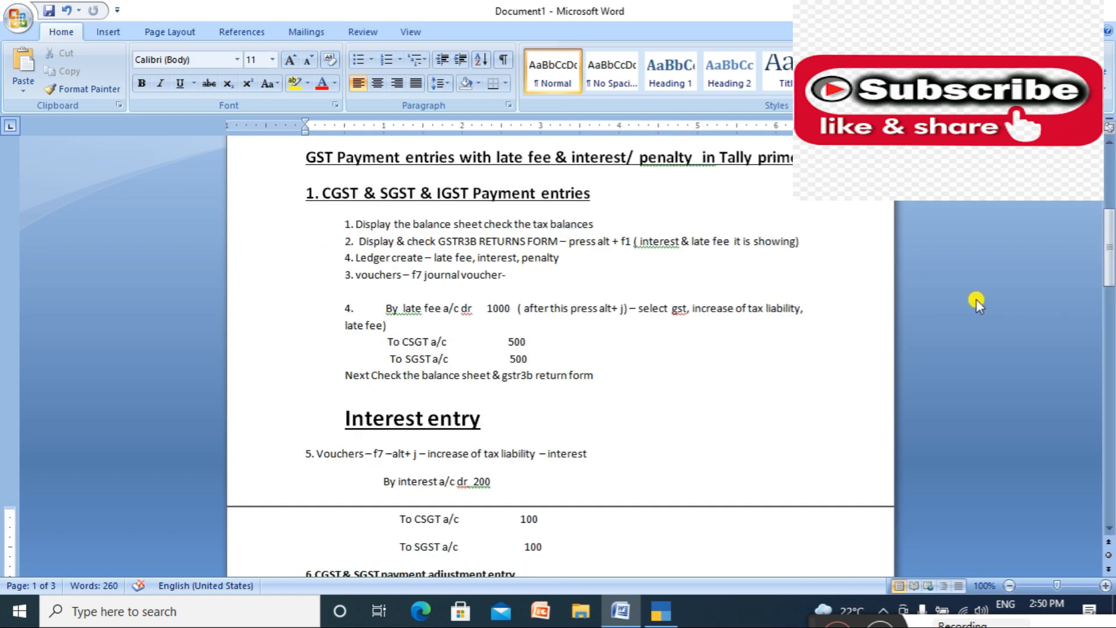